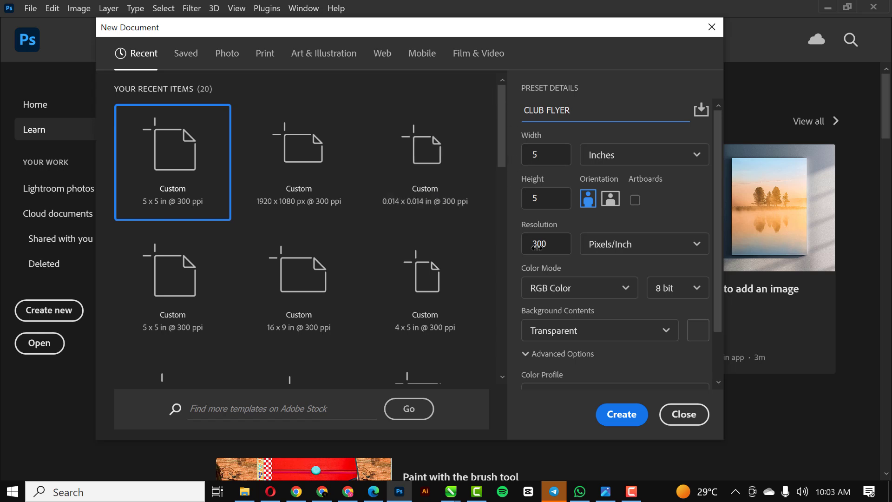
Step: Create the 1500 × 1500 px transparent CLUB FLYER document
{"action": "scroll", "coordinate": [579, 311], "scroll_direction": "down", "scroll_amount": 2}
{"action": "scroll", "coordinate": [579, 311], "scroll_direction": "up", "scroll_amount": 2}
{"action": "left_click", "coordinate": [621, 421]}
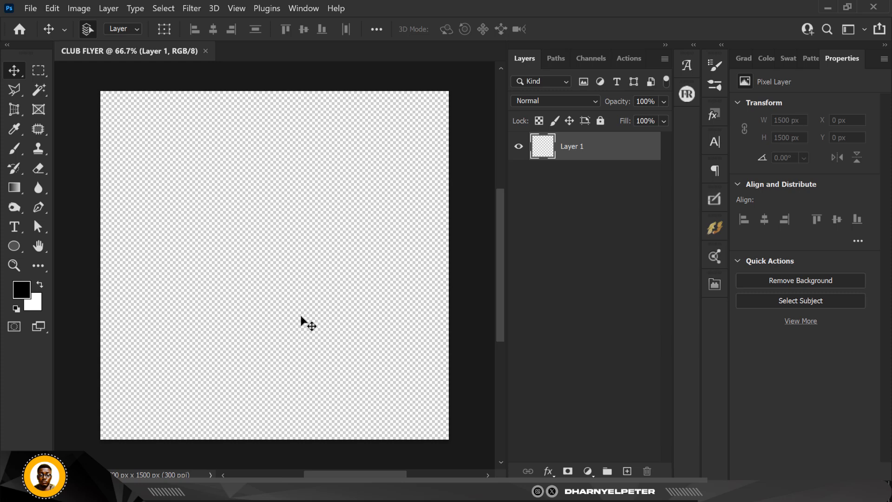
Step: Check the canvas at 100% and 200% zoom, then fit it on screen
{"action": "scroll", "coordinate": [298, 269], "scroll_direction": "up", "scroll_amount": 2}
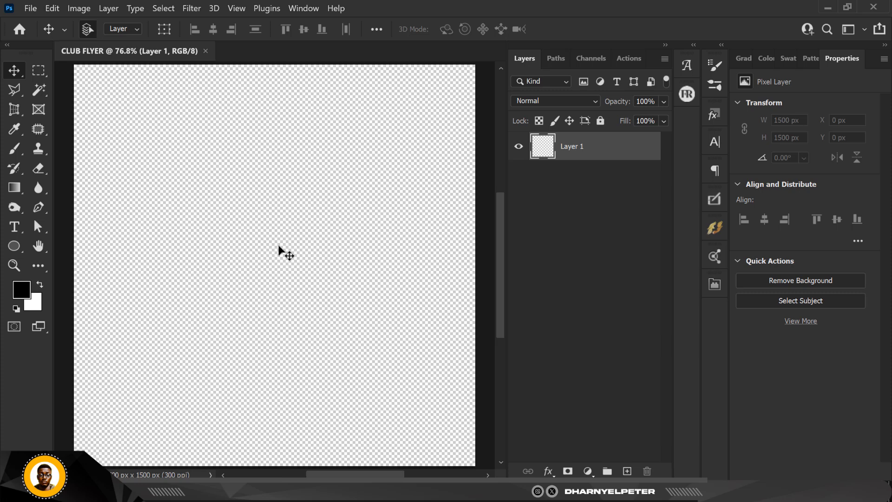
{"action": "left_click", "coordinate": [232, 8]}
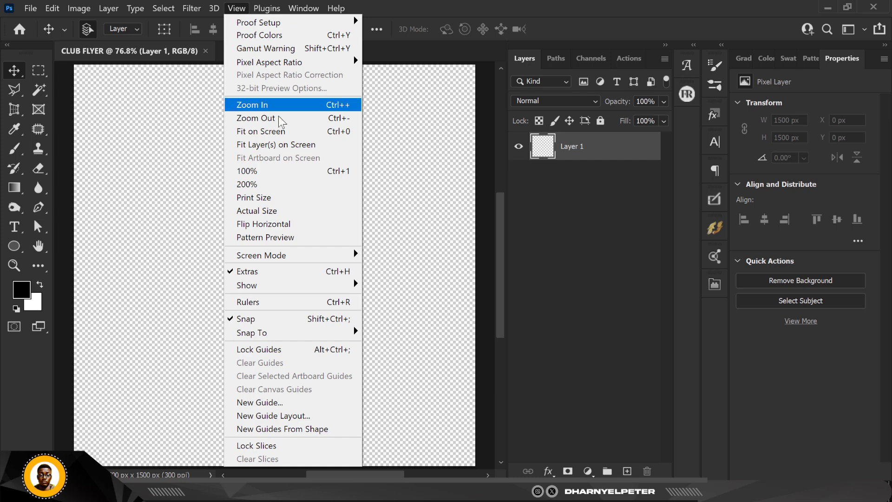
{"action": "left_click", "coordinate": [285, 175]}
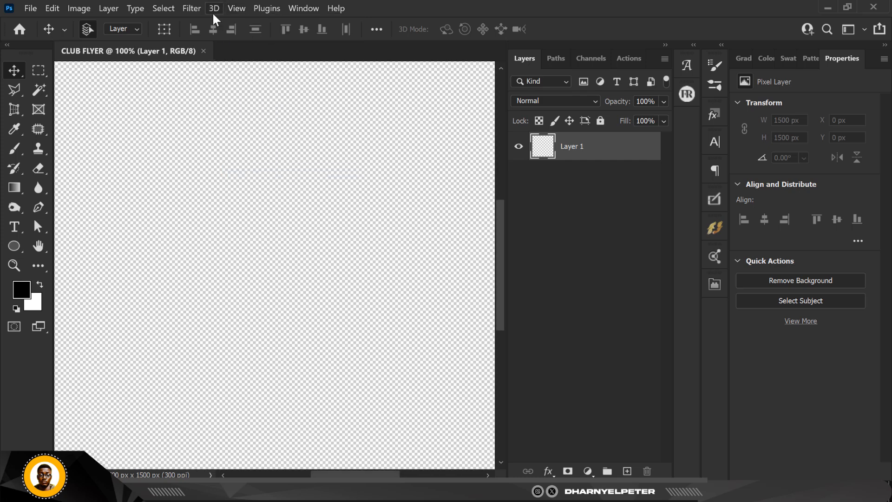
{"action": "left_click", "coordinate": [240, 8]}
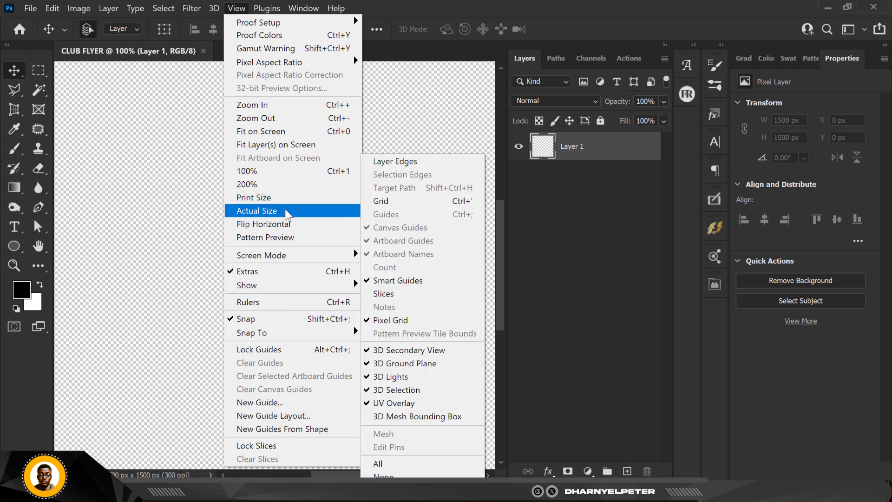
{"action": "left_click", "coordinate": [277, 185]}
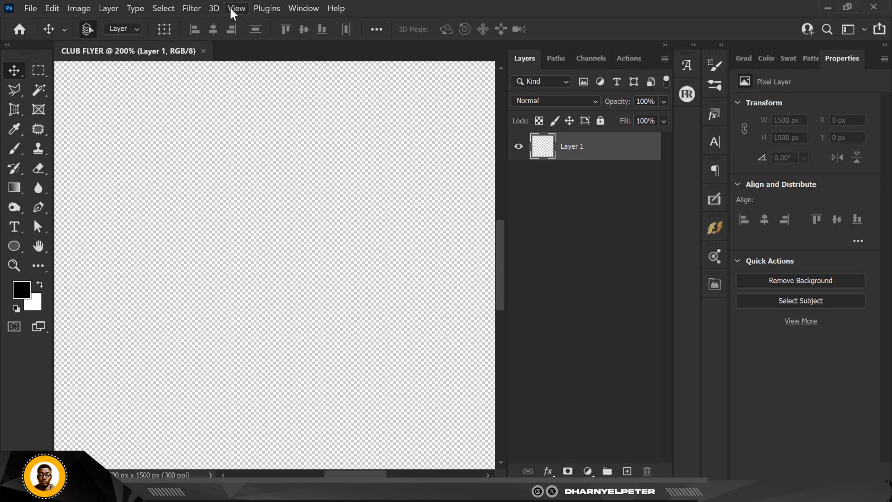
{"action": "left_click", "coordinate": [232, 9]}
{"action": "left_click", "coordinate": [281, 171]}
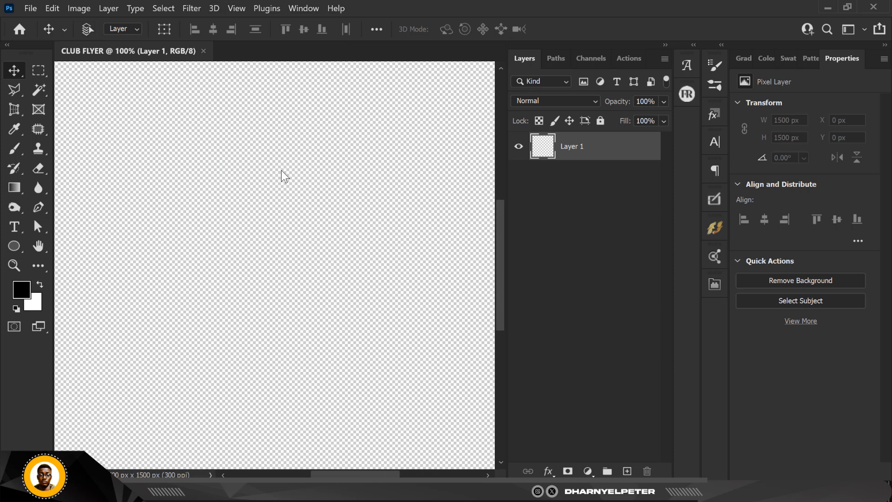
{"action": "key", "text": "ctrl+0"}
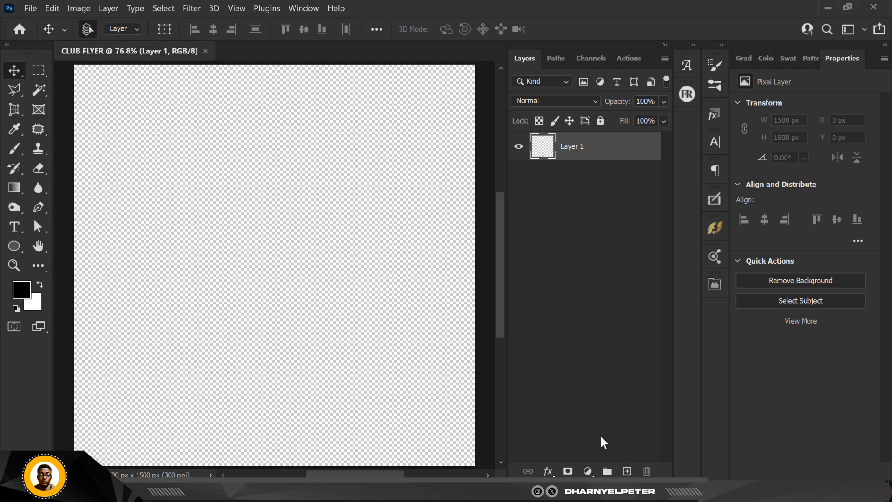
Step: Add a black (#000000) Solid Color fill layer
{"action": "left_click", "coordinate": [588, 471]}
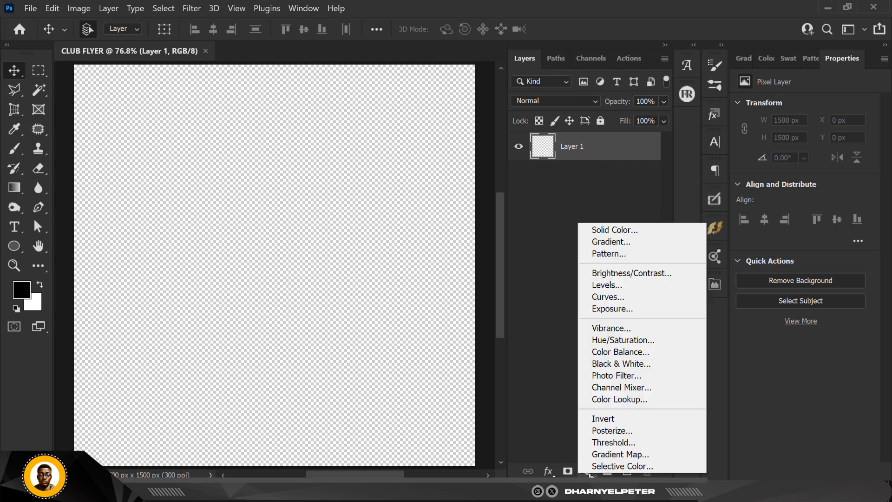
{"action": "left_click", "coordinate": [597, 230]}
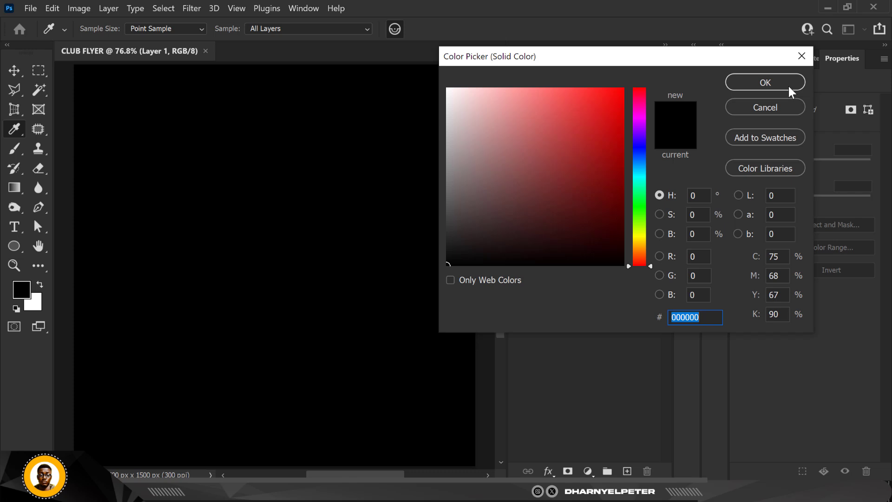
{"action": "left_click", "coordinate": [788, 84]}
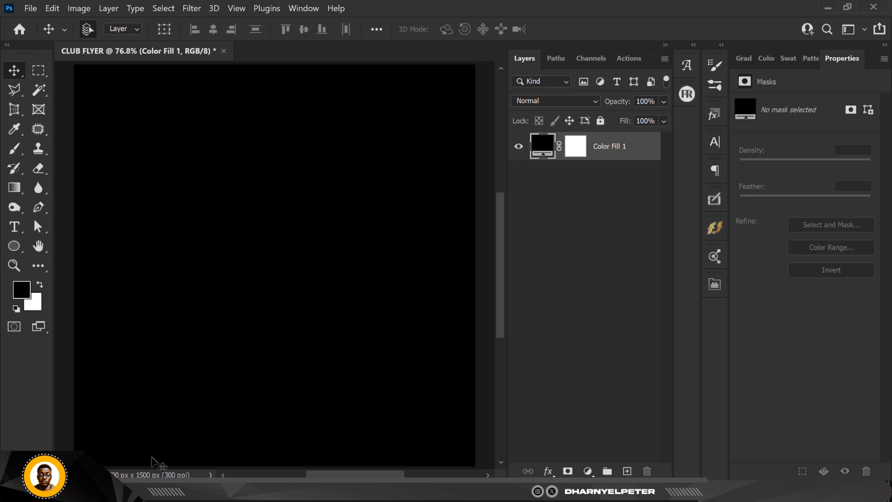
Step: Drag the crowd photo from File Explorer into the flyer document
{"action": "key", "text": "alt+Tab"}
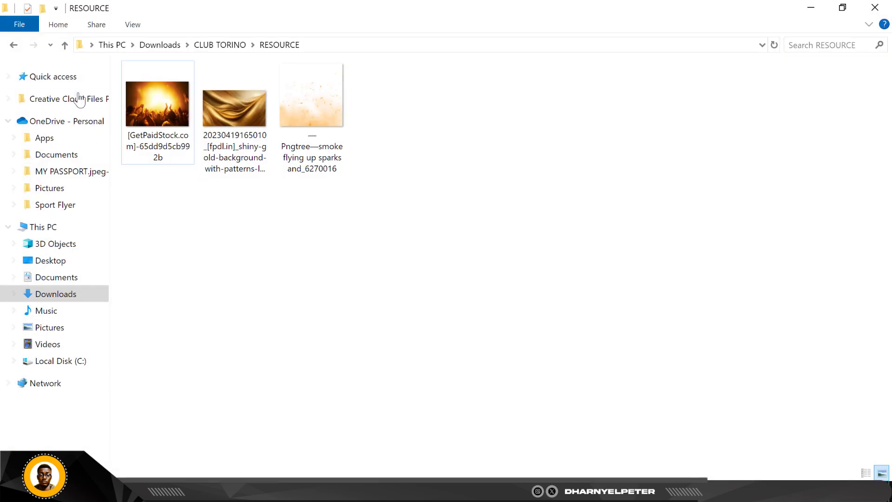
{"action": "left_click", "coordinate": [164, 108]}
{"action": "left_click_drag", "start_coordinate": [171, 114], "coordinate": [315, 255]}
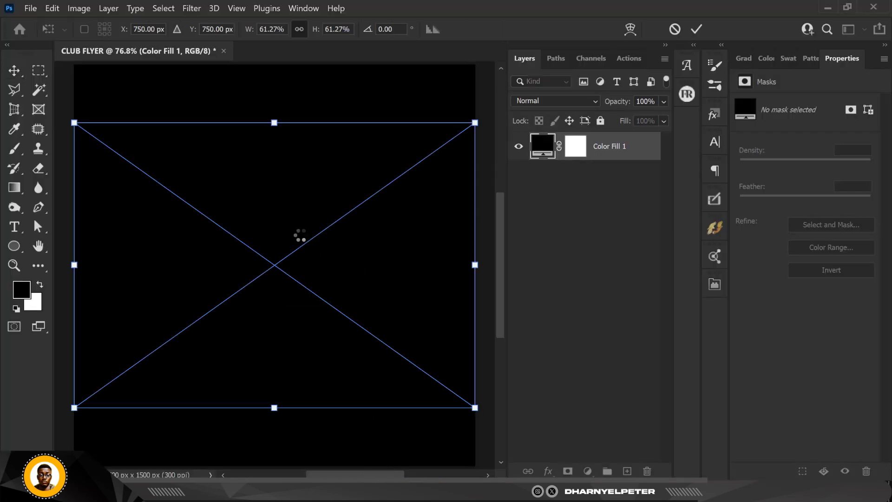
Step: Move the crowd photo to the top of the canvas and commit its placement
{"action": "scroll", "coordinate": [332, 255], "scroll_direction": "down", "scroll_amount": 2}
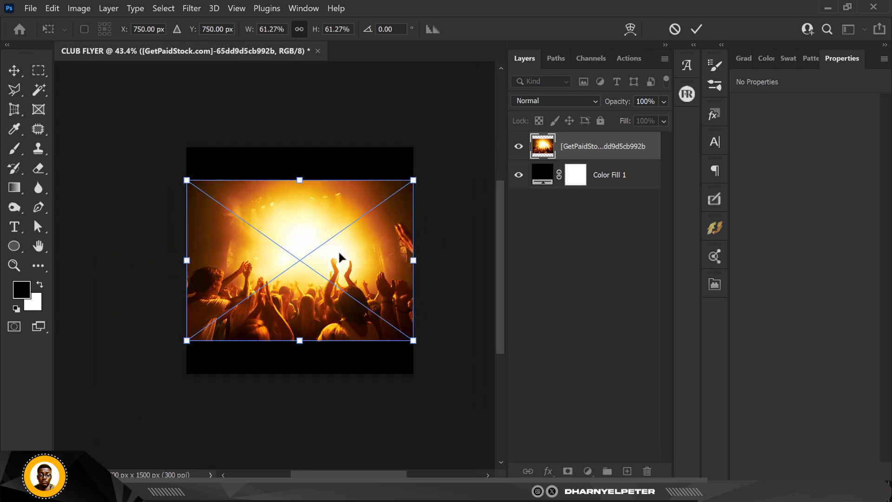
{"action": "left_click_drag", "start_coordinate": [337, 259], "coordinate": [336, 192]}
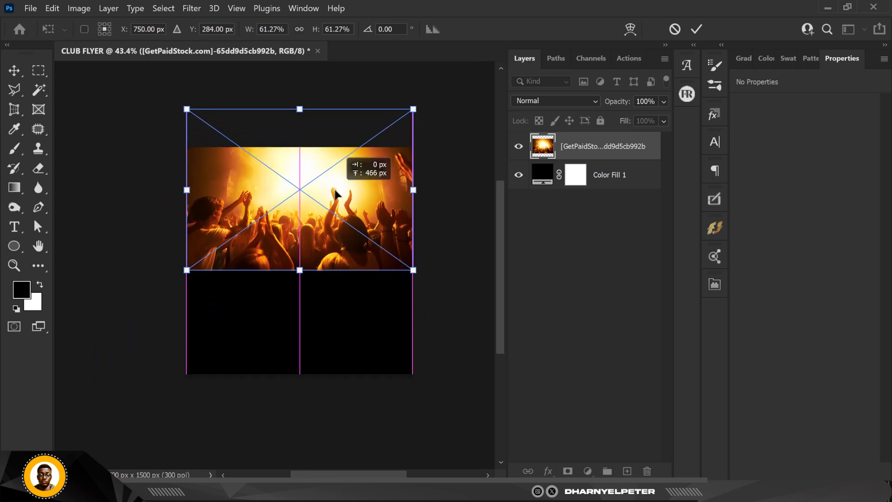
{"action": "key", "text": "Return"}
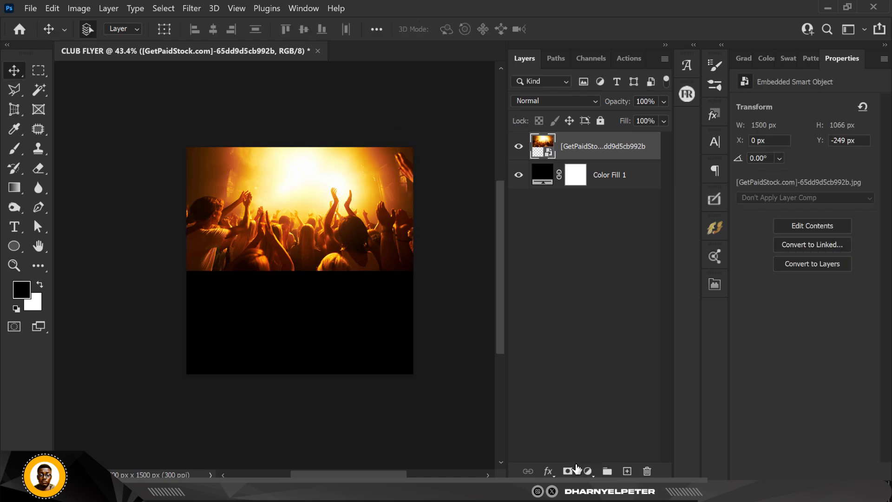
Step: Add a layer mask and brush black at 16% flow to fade the photo's bottom and sides
{"action": "left_click", "coordinate": [568, 470]}
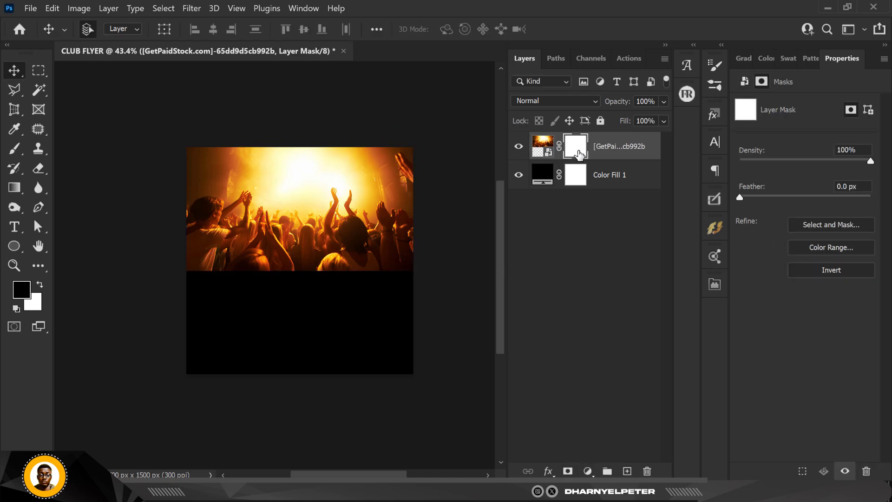
{"action": "key", "text": "b"}
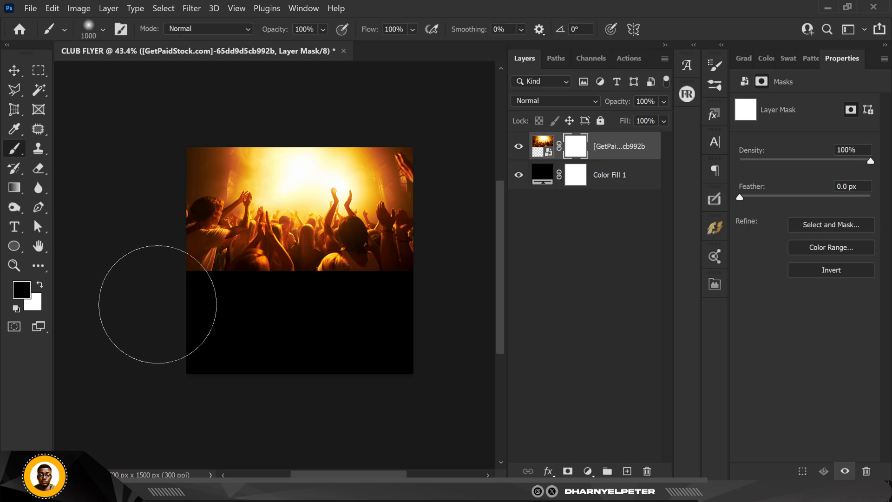
{"action": "mouse_move", "coordinate": [183, 298]}
{"action": "left_mouse_down"}
{"action": "mouse_move", "coordinate": [334, 313]}
{"action": "mouse_move", "coordinate": [440, 309]}
{"action": "mouse_move", "coordinate": [173, 328]}
{"action": "mouse_move", "coordinate": [201, 388]}
{"action": "mouse_move", "coordinate": [276, 263]}
{"action": "left_mouse_up"}
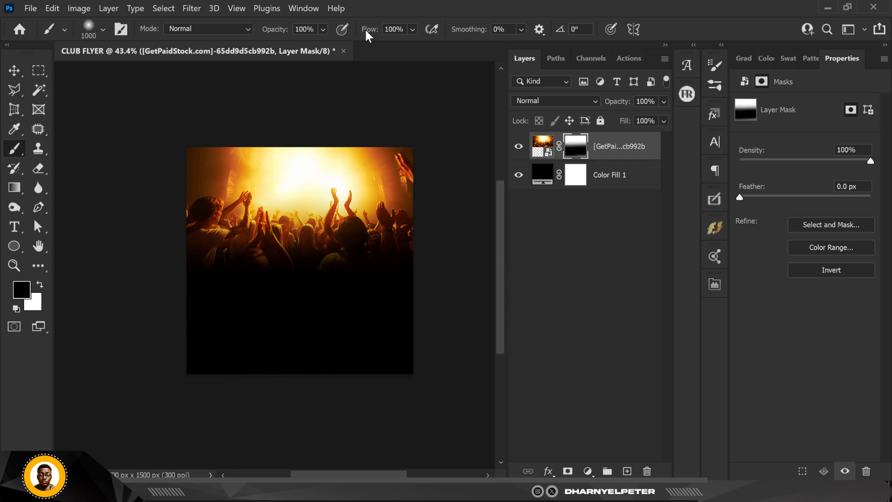
{"action": "left_click", "coordinate": [413, 29]}
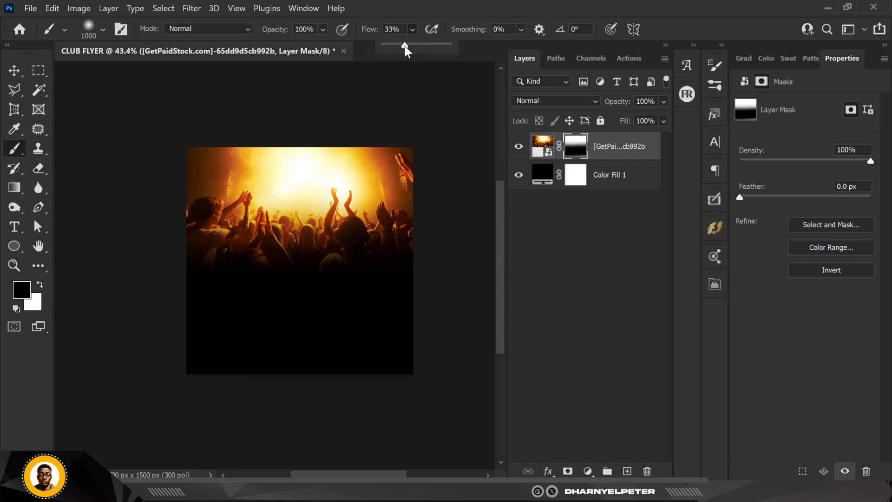
{"action": "left_click_drag", "start_coordinate": [397, 46], "coordinate": [394, 46]}
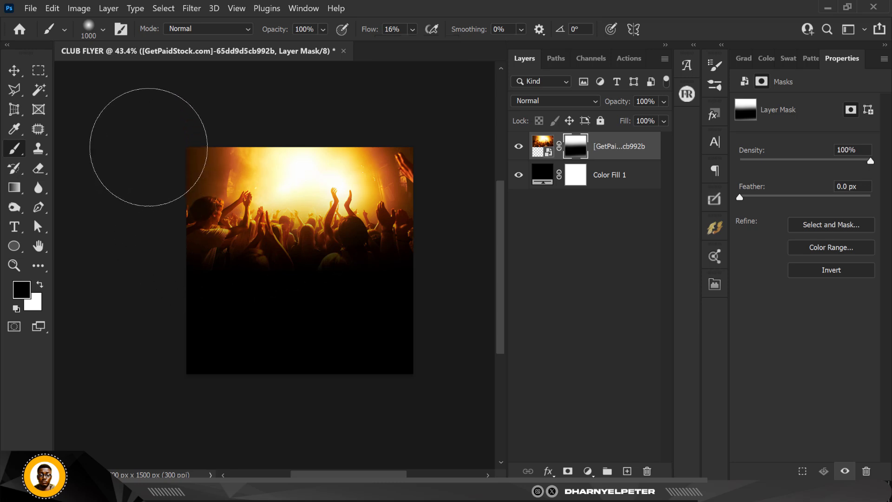
{"action": "mouse_move", "coordinate": [172, 251]}
{"action": "left_mouse_down"}
{"action": "mouse_move", "coordinate": [183, 167]}
{"action": "mouse_move", "coordinate": [210, 266]}
{"action": "mouse_move", "coordinate": [183, 173]}
{"action": "left_mouse_up"}
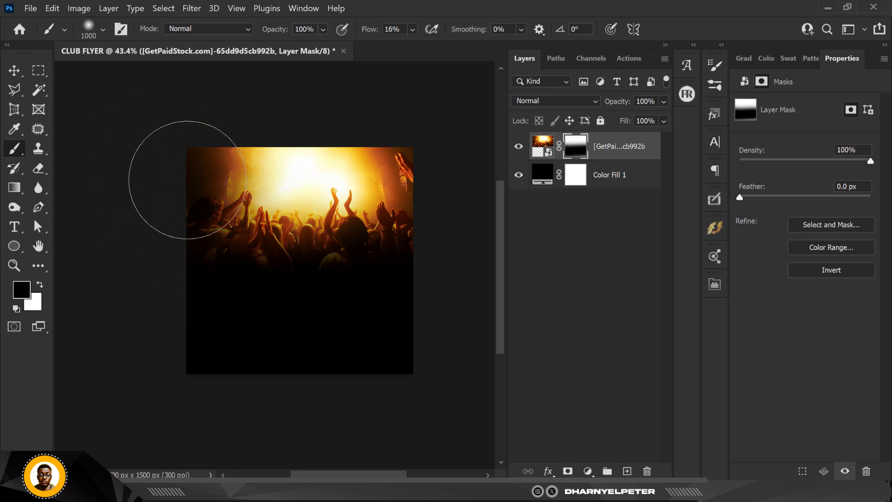
{"action": "mouse_move", "coordinate": [433, 248]}
{"action": "left_mouse_down"}
{"action": "mouse_move", "coordinate": [424, 136]}
{"action": "mouse_move", "coordinate": [440, 267]}
{"action": "mouse_move", "coordinate": [422, 147]}
{"action": "mouse_move", "coordinate": [419, 140]}
{"action": "mouse_move", "coordinate": [402, 201]}
{"action": "mouse_move", "coordinate": [407, 235]}
{"action": "mouse_move", "coordinate": [390, 153]}
{"action": "mouse_move", "coordinate": [411, 305]}
{"action": "left_mouse_up"}
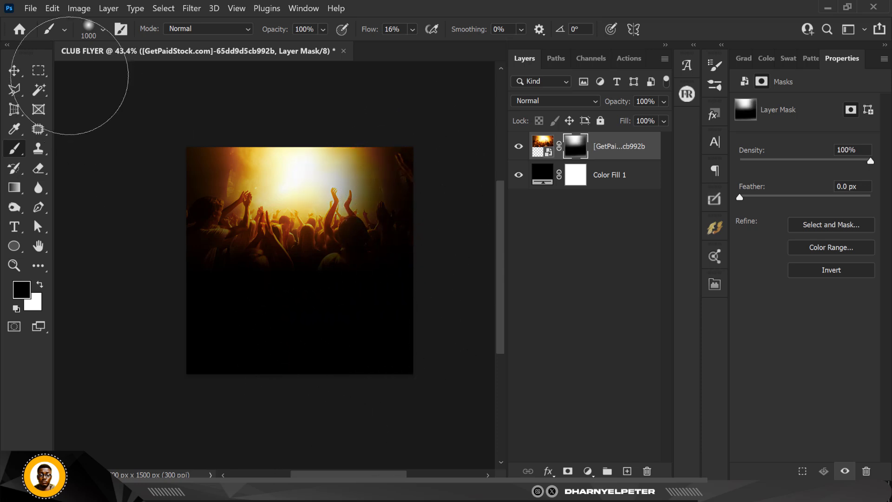
Step: Switch back to the Move tool and minimise File Explorer to return to the flyer
{"action": "left_click", "coordinate": [12, 71]}
{"action": "scroll", "coordinate": [285, 201], "scroll_direction": "up", "scroll_amount": 3}
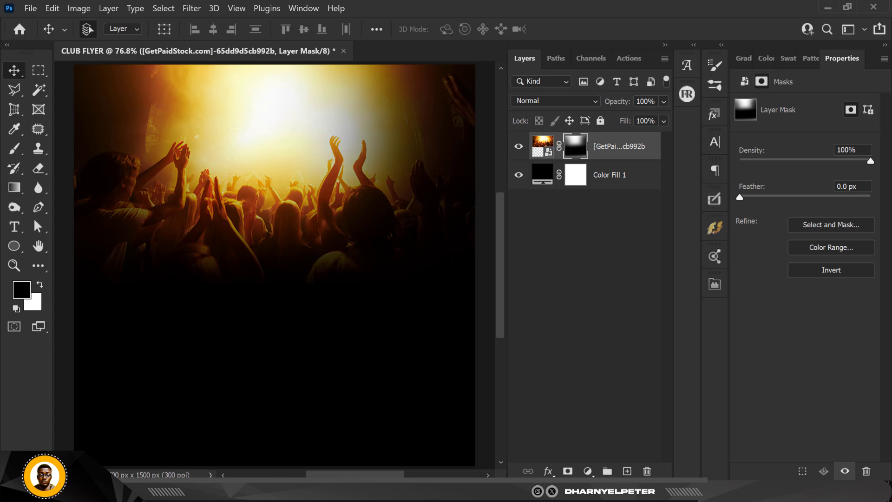
{"action": "key", "text": "alt+Tab"}
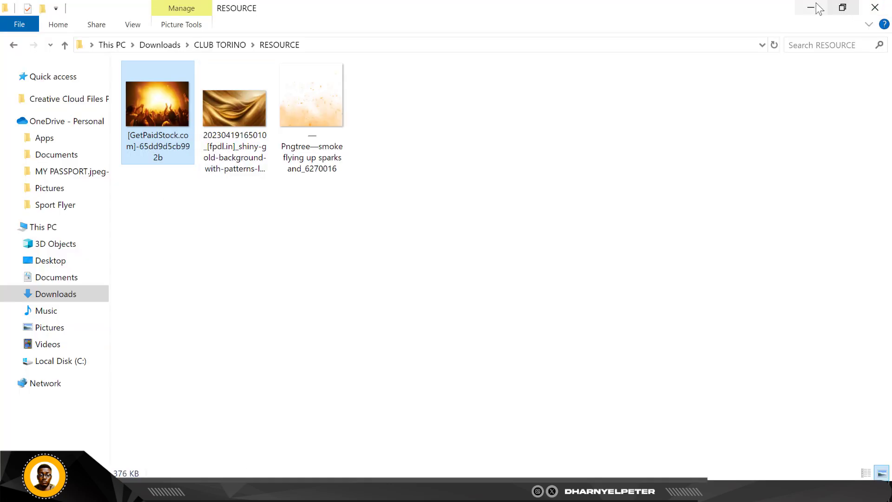
{"action": "left_click", "coordinate": [816, 6]}
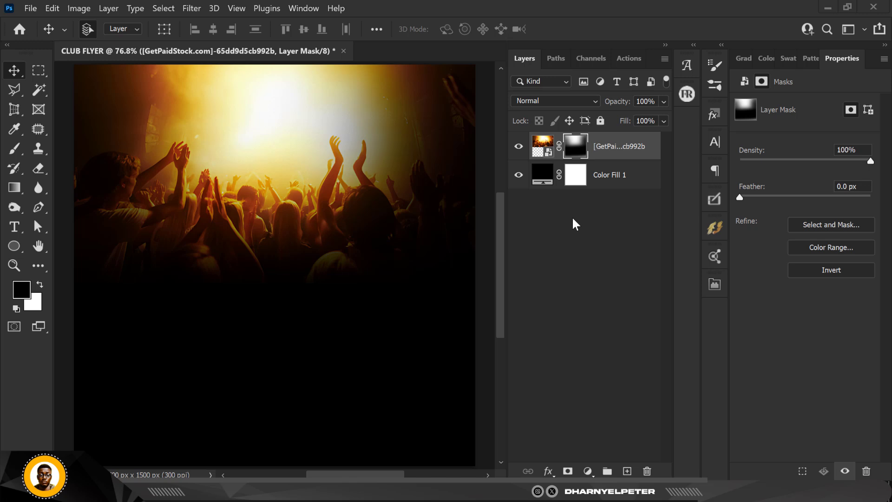
Step: Add a text layer below the crowd photo
{"action": "left_click", "coordinate": [18, 228]}
{"action": "left_click", "coordinate": [204, 313]}
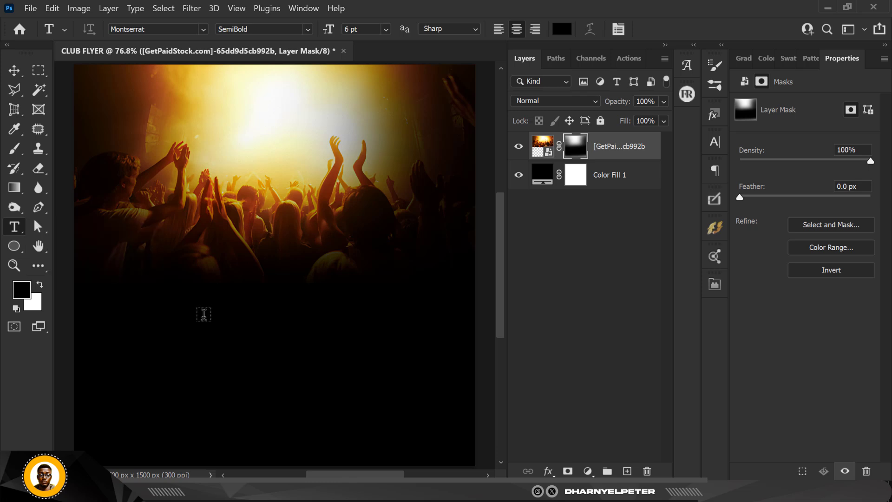
{"action": "left_click", "coordinate": [203, 313]}
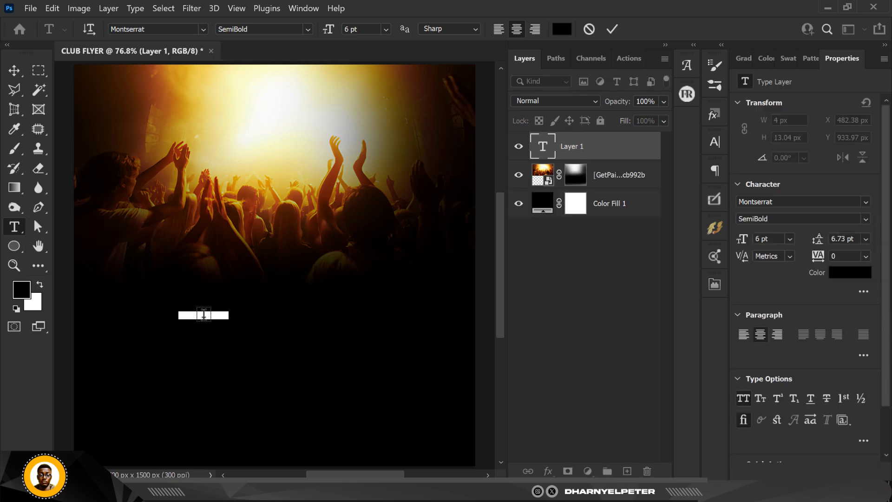
{"action": "key", "text": "Right"}
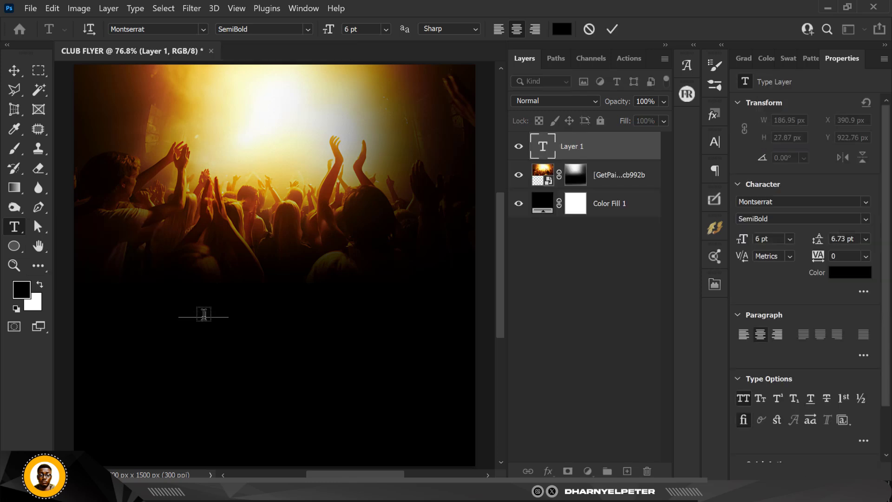
{"action": "left_click", "coordinate": [19, 69]}
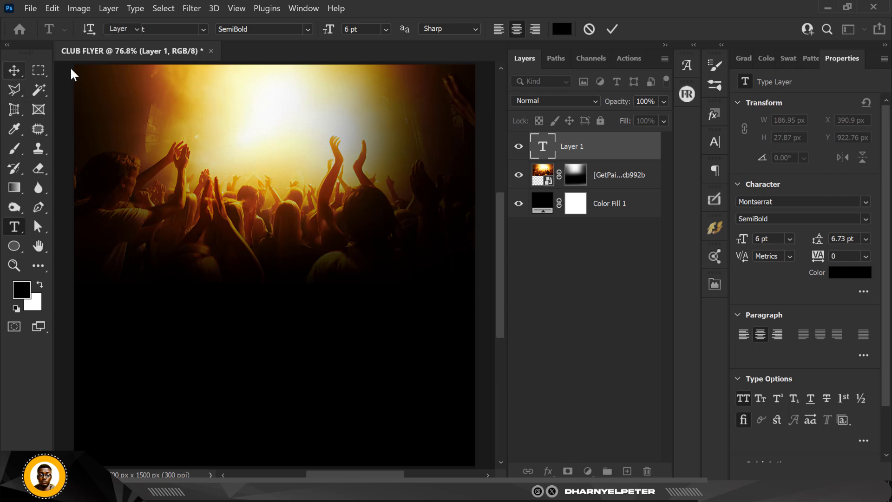
Step: Set the text colour to ffffff and the font to Lemon/Milk Bold
{"action": "left_click", "coordinate": [852, 277]}
{"action": "type", "text": "ffffff"}
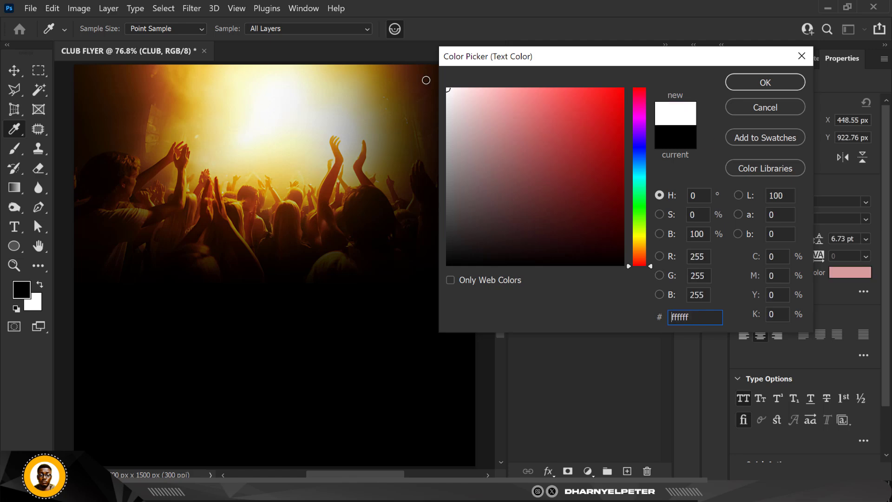
{"action": "left_click", "coordinate": [765, 83]}
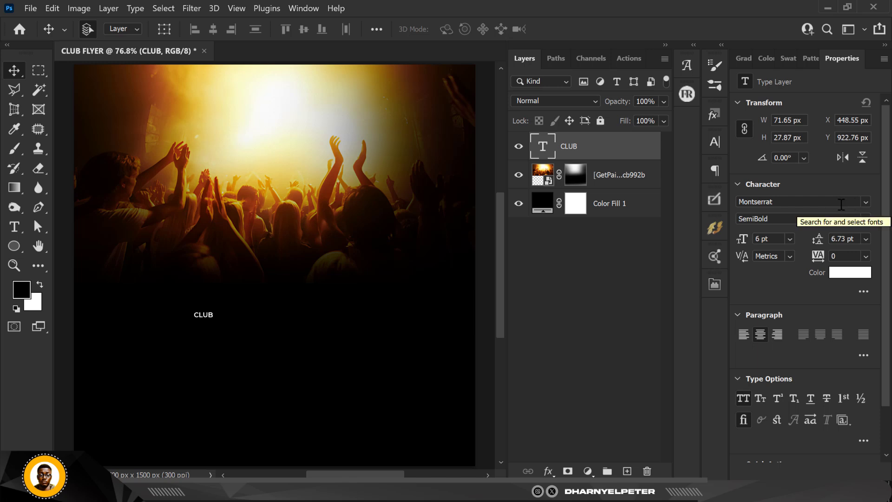
{"action": "left_click", "coordinate": [865, 201]}
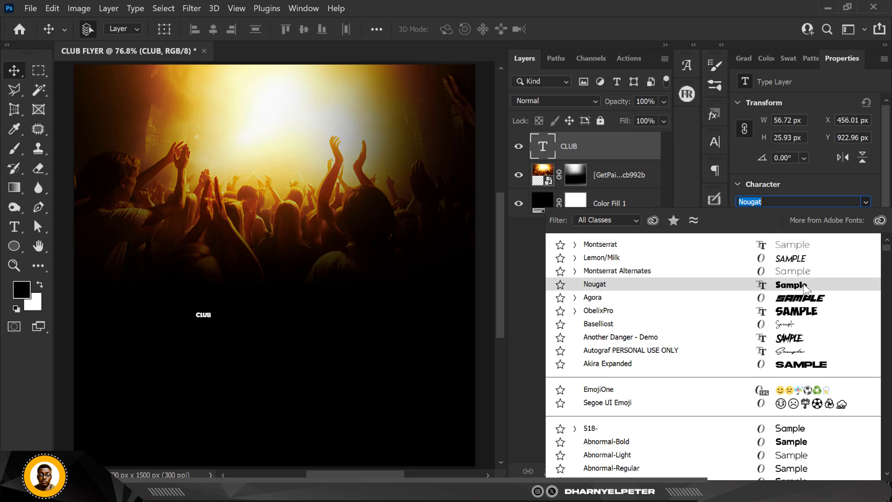
{"action": "left_click", "coordinate": [575, 257]}
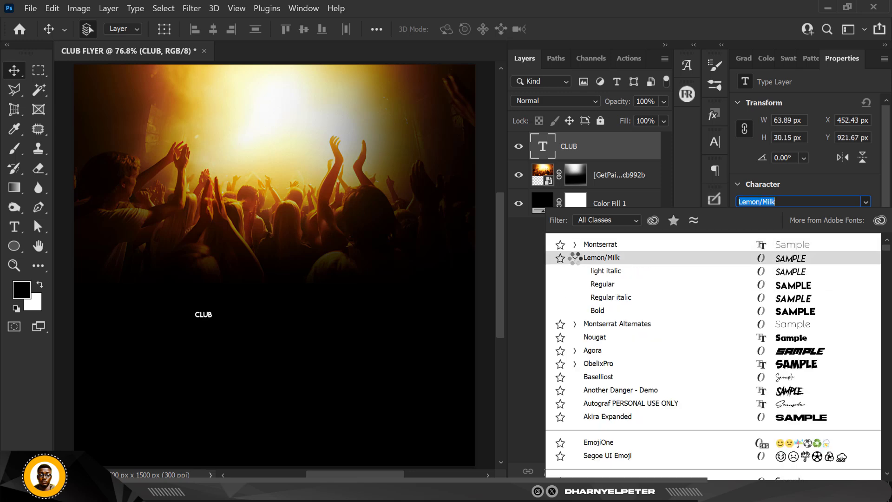
{"action": "left_click", "coordinate": [604, 310]}
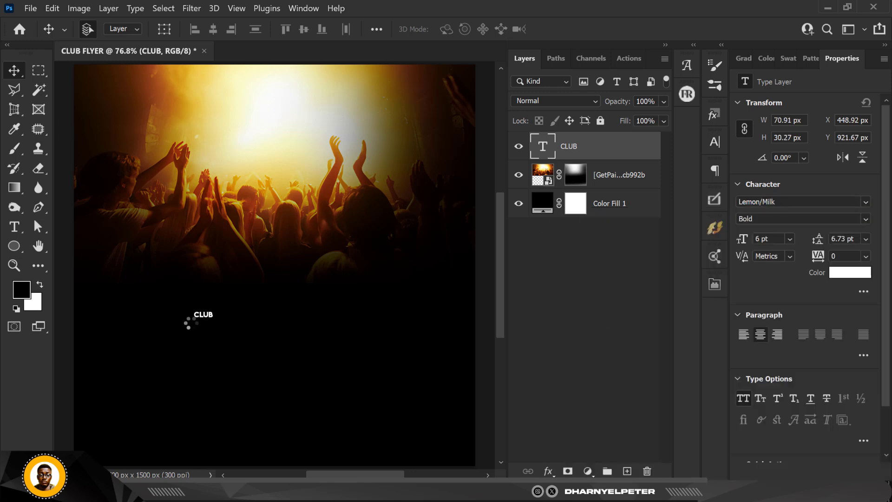
Step: Retype the title as CLUB / CUBANA / TORINO on three lines and commit it
{"action": "double_click", "coordinate": [543, 151]}
{"action": "left_click", "coordinate": [213, 313]}
{"action": "type", "text": "TORI"}
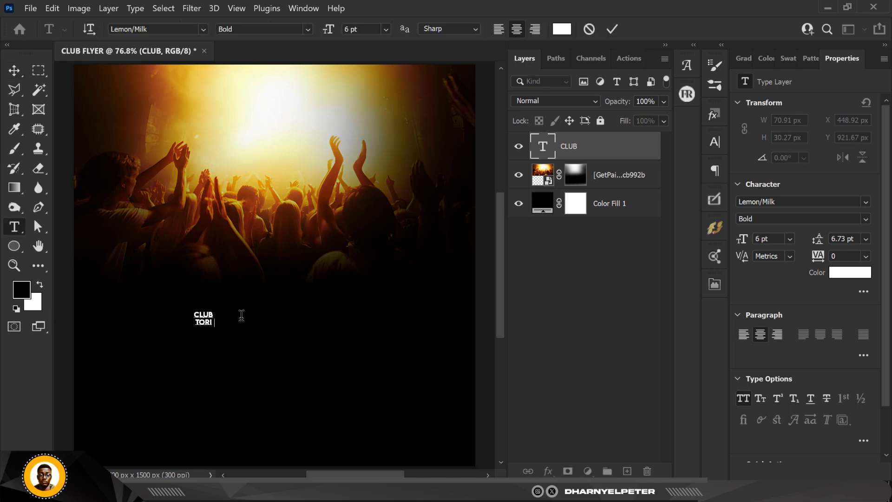
{"action": "type", "text": "NO"}
{"action": "key", "text": "ctrl+a"}
{"action": "key", "text": "BackSpace"}
{"action": "type", "text": "CLUB"}
{"action": "key", "text": "Return"}
{"action": "type", "text": "CUBANA TORINO"}
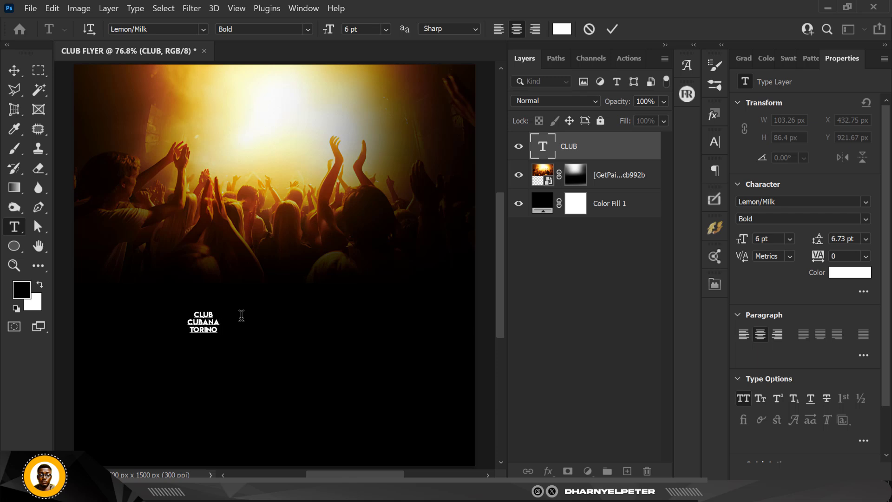
{"action": "key", "text": "ctrl+Return"}
{"action": "key", "text": "v"}
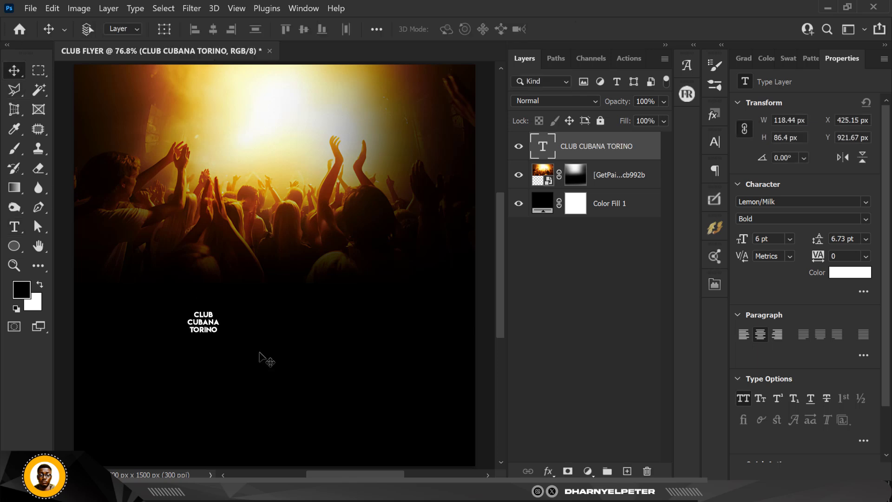
{"action": "key", "text": "ctrl+t"}
Step: Scale the title up about 450%, centre it horizontally, and set 24 pt leading
{"action": "left_click_drag", "start_coordinate": [223, 335], "coordinate": [286, 365]}
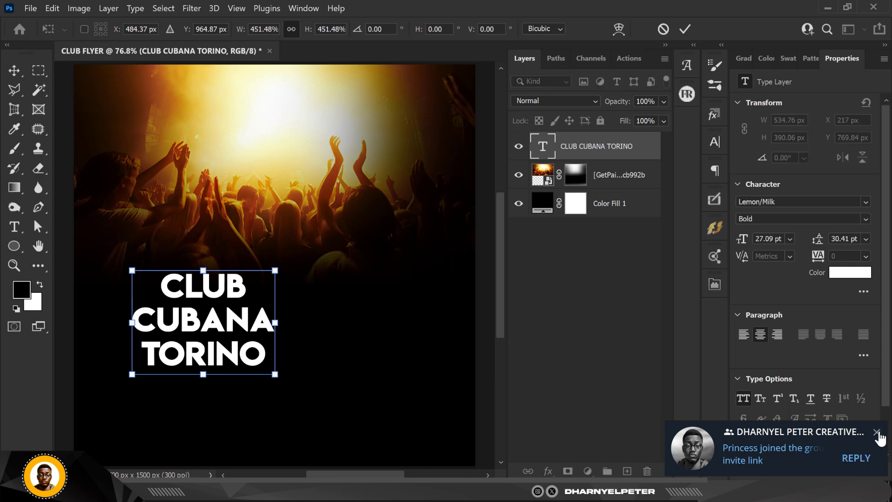
{"action": "left_click_drag", "start_coordinate": [210, 330], "coordinate": [270, 343]}
{"action": "key", "text": "Return"}
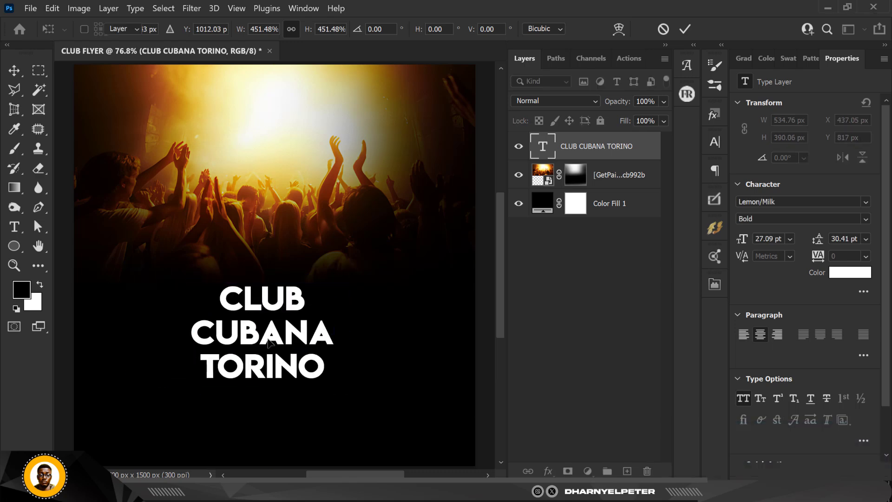
{"action": "left_click", "coordinate": [865, 239]}
{"action": "left_click", "coordinate": [852, 362]}
Step: Rescale the title to about 120% and lift it just below the crowd
{"action": "scroll", "coordinate": [274, 377], "scroll_direction": "up", "scroll_amount": 1}
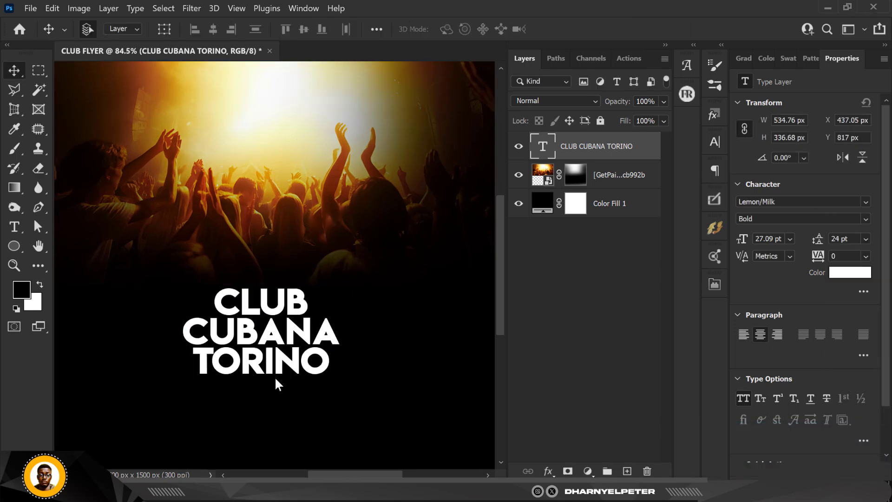
{"action": "key", "text": "ctrl+t"}
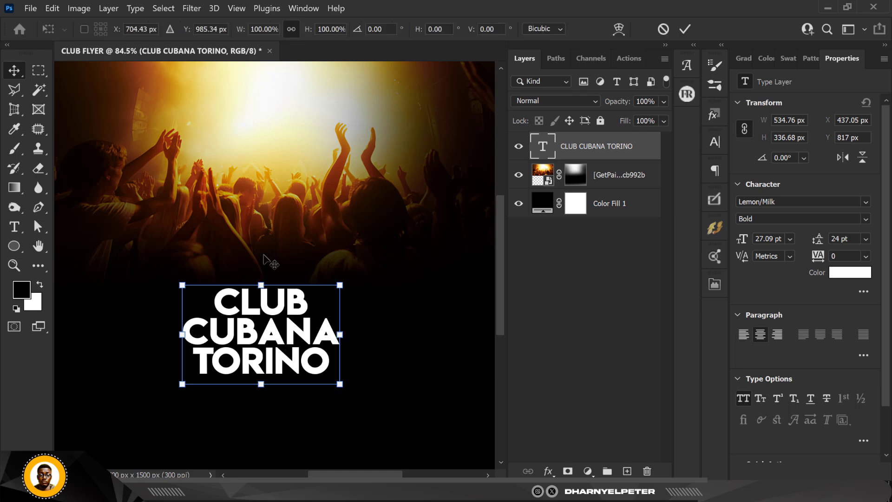
{"action": "scroll", "coordinate": [263, 255], "scroll_direction": "down", "scroll_amount": 2}
{"action": "left_click_drag", "start_coordinate": [331, 276], "coordinate": [361, 258]}
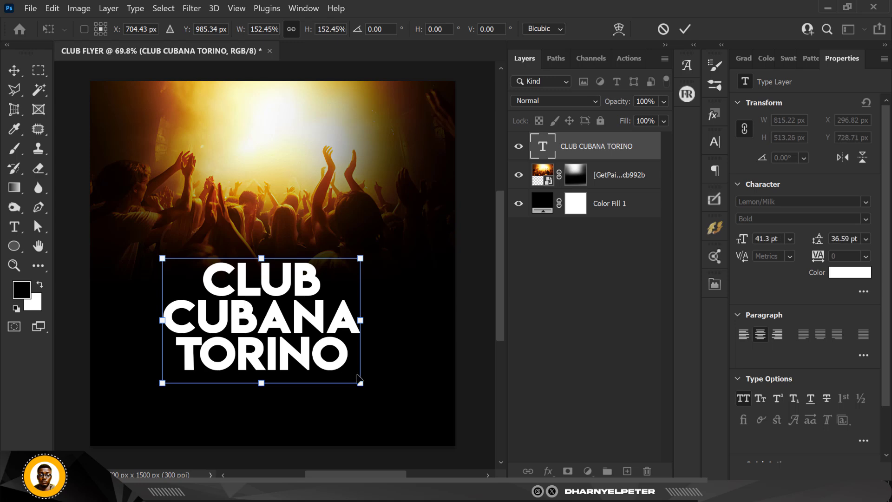
{"action": "left_click_drag", "start_coordinate": [359, 384], "coordinate": [330, 382]}
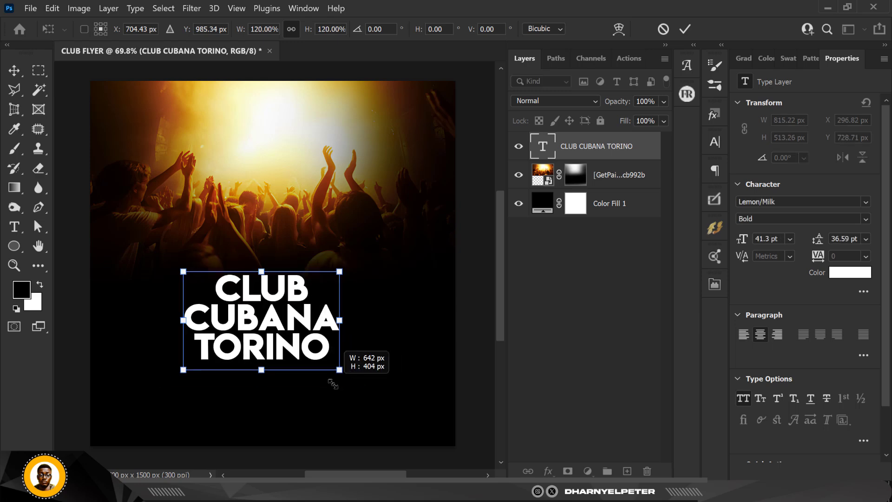
{"action": "left_click_drag", "start_coordinate": [281, 331], "coordinate": [286, 318]}
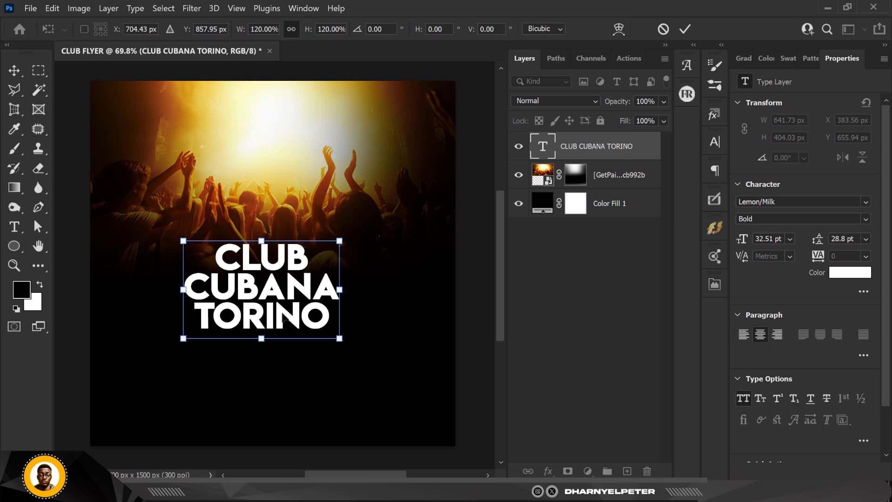
{"action": "key", "text": "Return"}
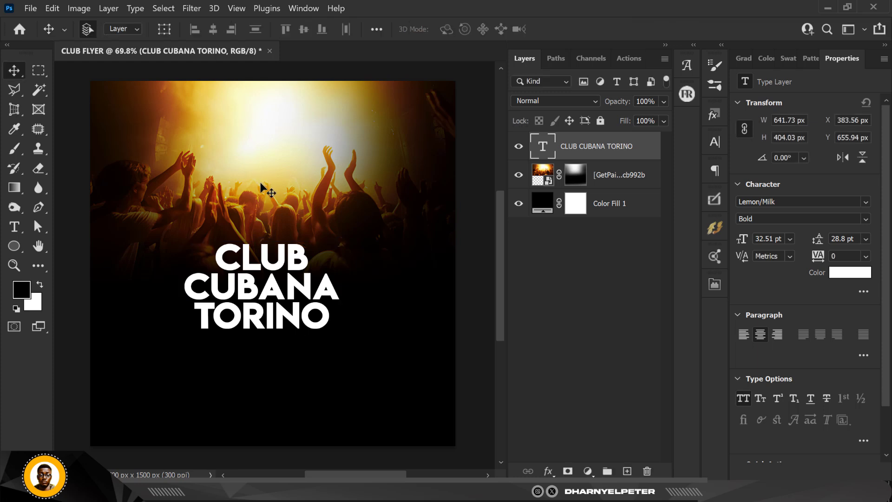
Step: Nudge the crowd photo up slightly and reselect the CLUB CUBANA TORINO layer
{"action": "left_click_drag", "start_coordinate": [261, 186], "coordinate": [261, 176]}
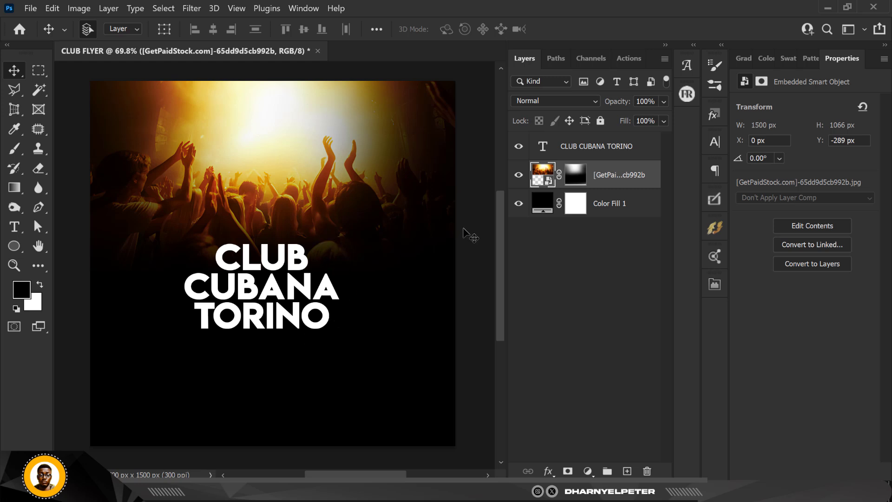
{"action": "left_click", "coordinate": [589, 147]}
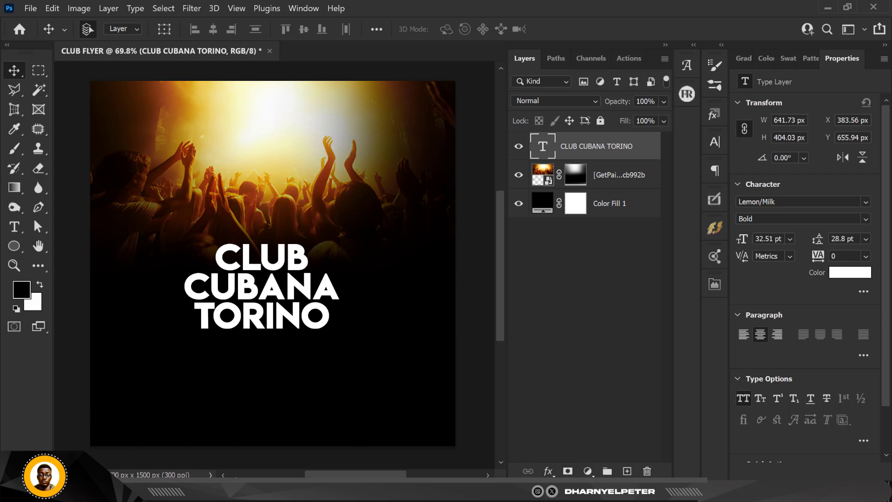
{"action": "key", "text": "alt+Tab"}
Step: Drag the shiny gold background image from RESOURCE onto the flyer and place it
{"action": "left_click", "coordinate": [240, 104]}
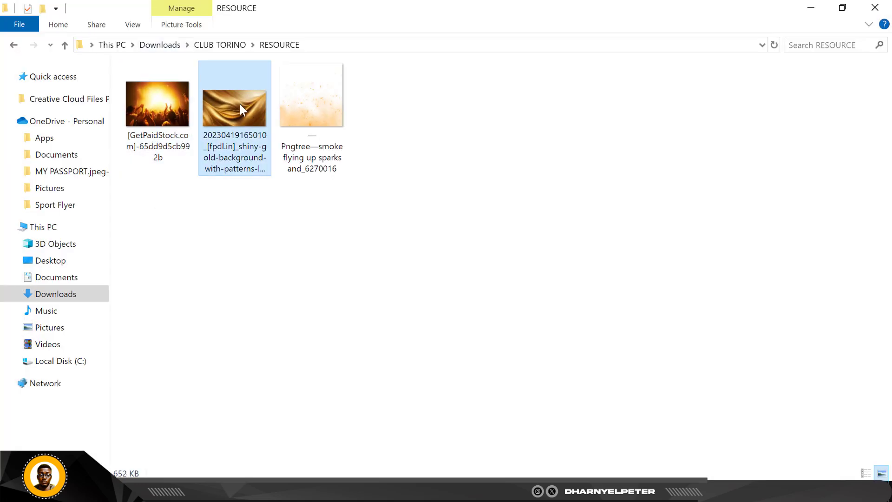
{"action": "left_click_drag", "start_coordinate": [240, 104], "coordinate": [291, 259]}
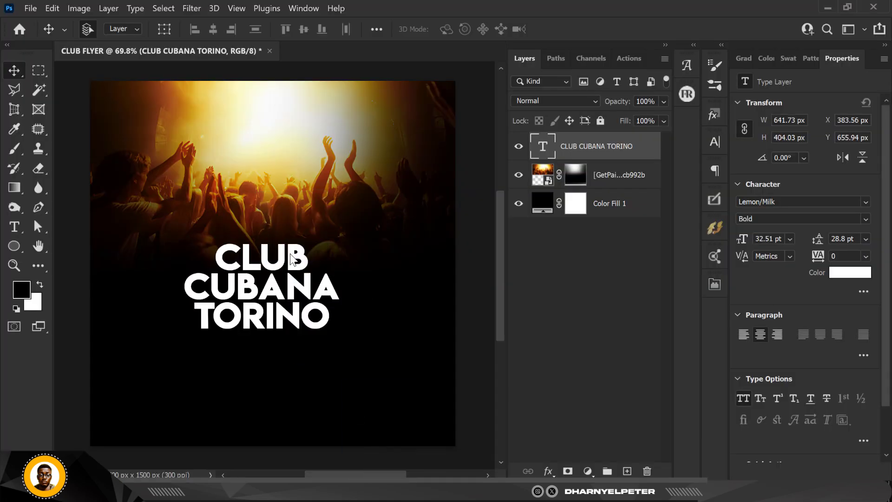
{"action": "key", "text": "Return"}
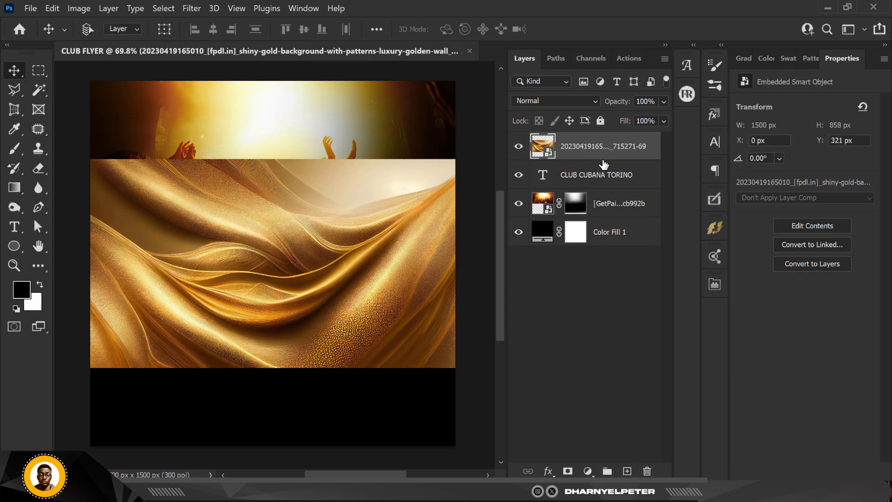
Step: Duplicate the gold layer, hide the copy, and clip the original to the title text
{"action": "key", "text": "ctrl+j"}
{"action": "left_click", "coordinate": [519, 147]}
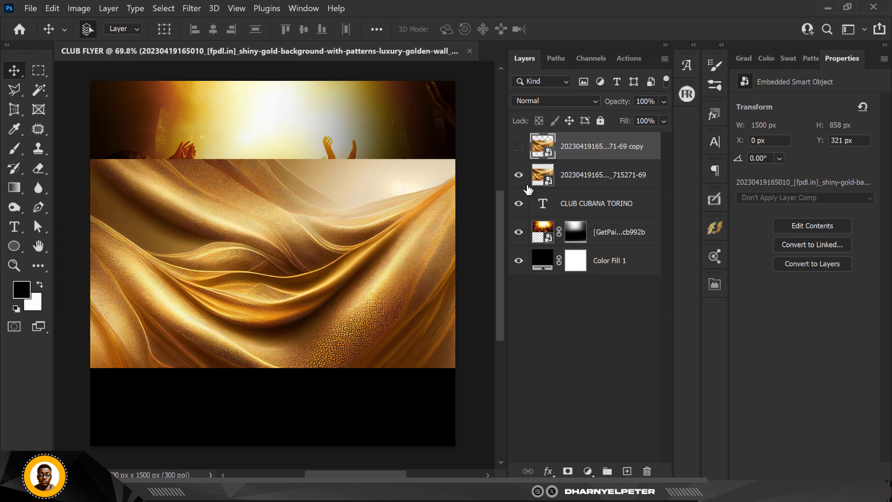
{"action": "left_click", "coordinate": [602, 182]}
{"action": "right_click", "coordinate": [646, 189]}
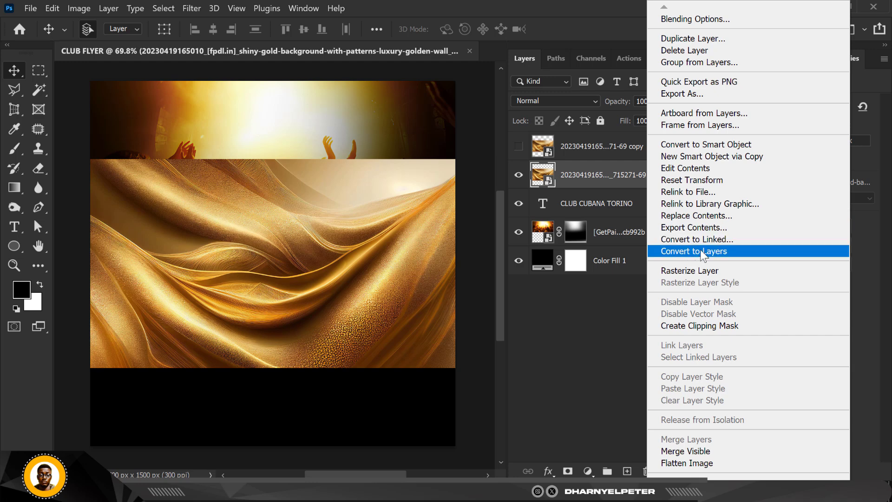
{"action": "left_click", "coordinate": [719, 326]}
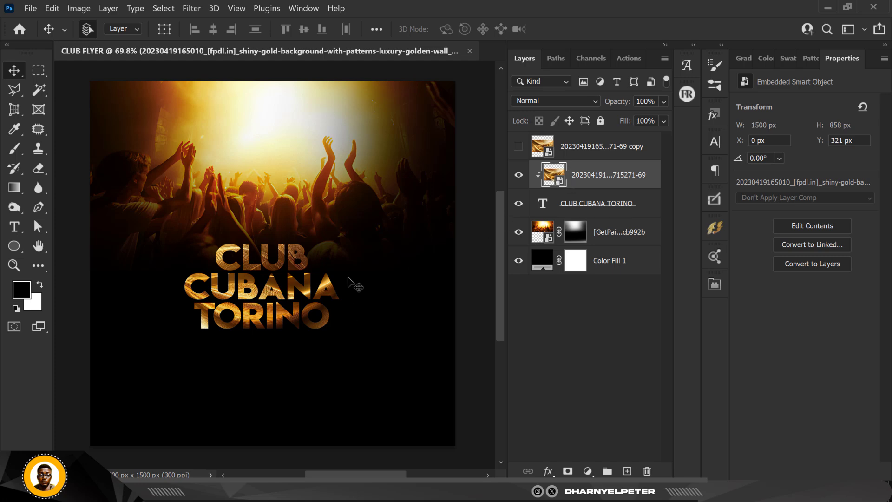
{"action": "scroll", "coordinate": [260, 307], "scroll_direction": "up", "scroll_amount": 5}
{"action": "scroll", "coordinate": [310, 239], "scroll_direction": "down", "scroll_amount": 2}
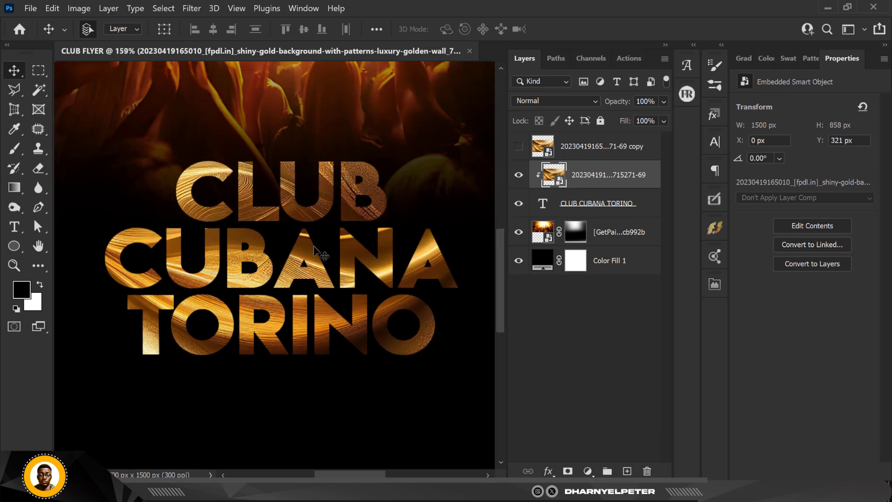
Step: Apply a 4.0-pixel Gaussian Blur to the clipped gold texture
{"action": "left_click", "coordinate": [188, 9]}
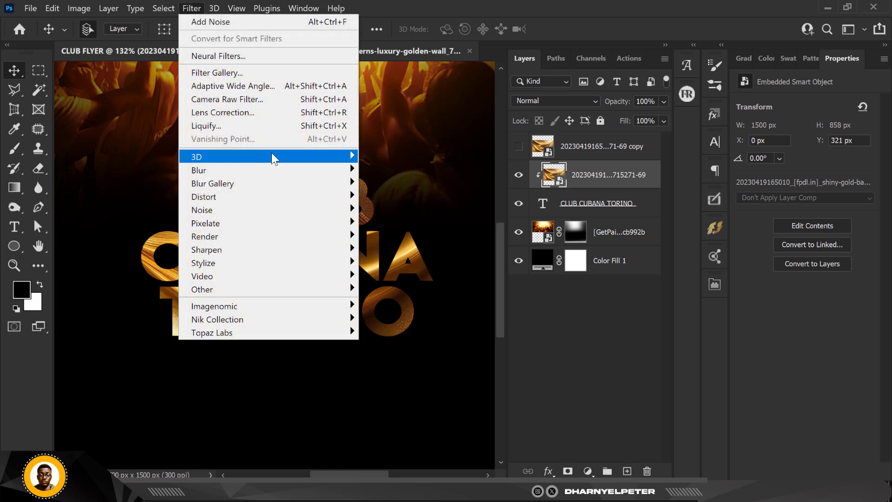
{"action": "mouse_move", "coordinate": [279, 170]}
{"action": "left_click", "coordinate": [393, 222]}
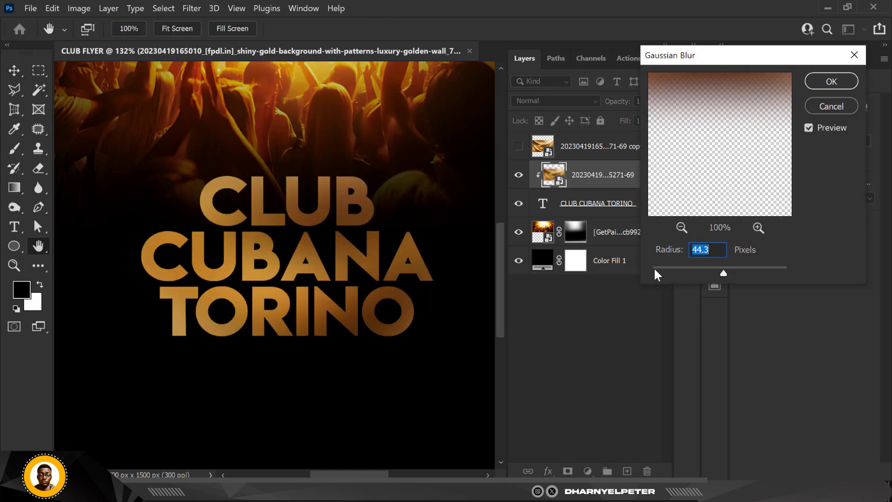
{"action": "left_click", "coordinate": [675, 268]}
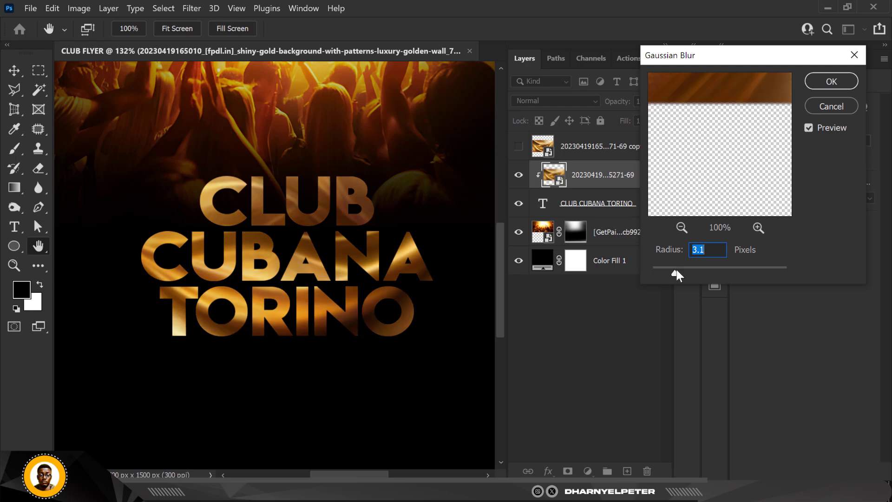
{"action": "mouse_move", "coordinate": [676, 270]}
{"action": "left_mouse_down"}
{"action": "mouse_move", "coordinate": [665, 268]}
{"action": "mouse_move", "coordinate": [674, 269]}
{"action": "left_mouse_up"}
{"action": "left_click", "coordinate": [682, 269]}
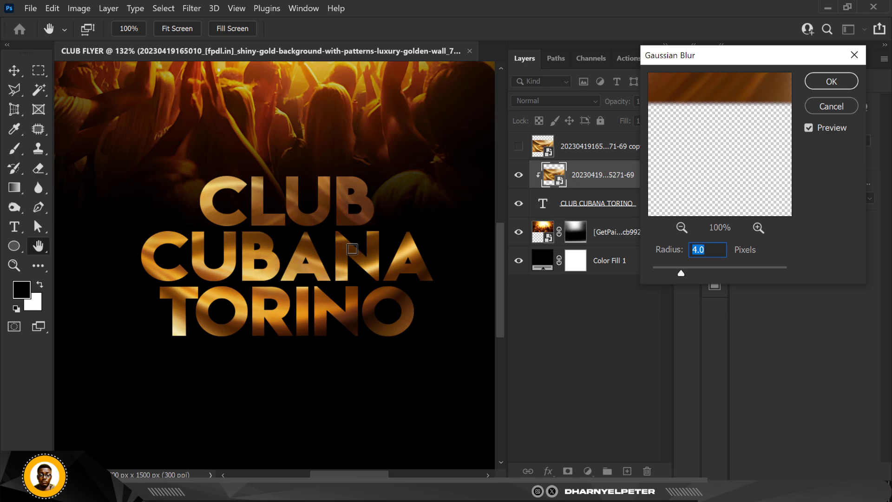
{"action": "left_click", "coordinate": [831, 82]}
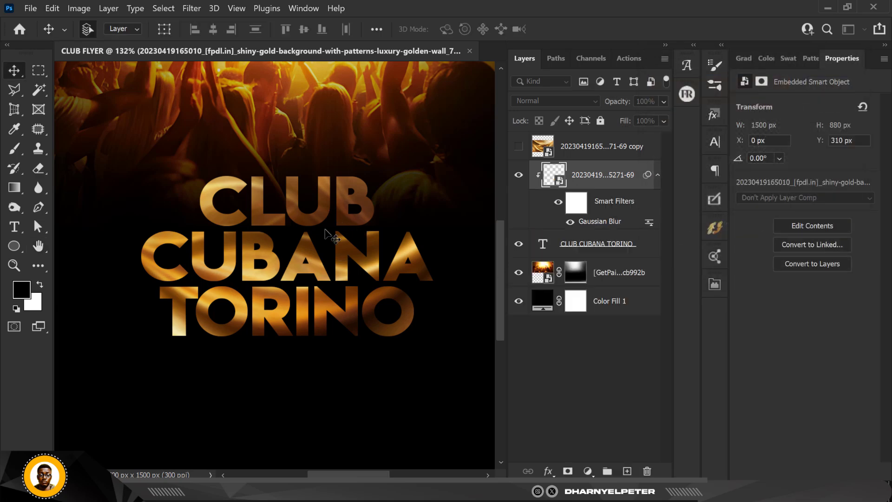
{"action": "scroll", "coordinate": [326, 235], "scroll_direction": "down", "scroll_amount": 5}
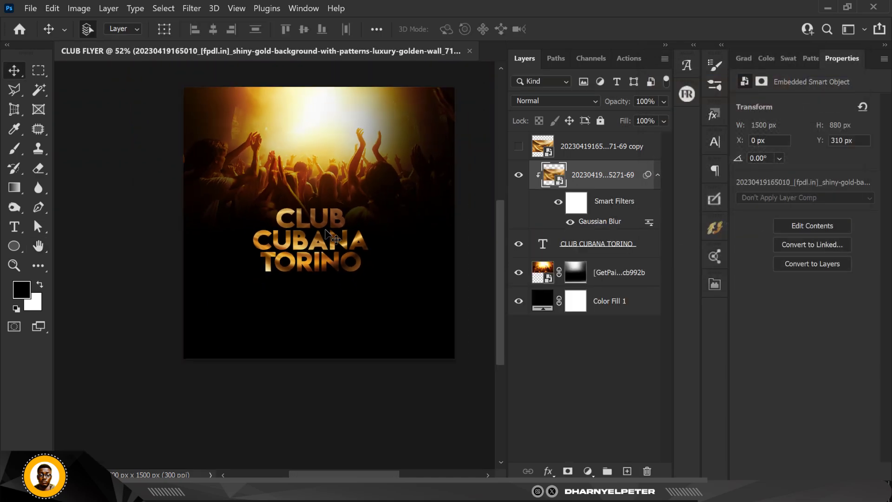
{"action": "scroll", "coordinate": [326, 235], "scroll_direction": "up", "scroll_amount": 2}
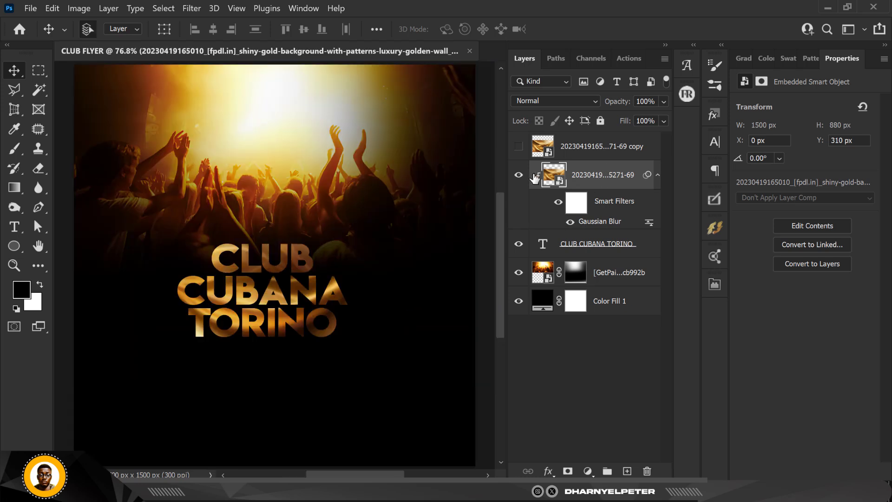
Step: Duplicate the blurred gold layer, clip it to the title, and set it to Screen
{"action": "left_click", "coordinate": [520, 178]}
{"action": "left_click", "coordinate": [520, 179]}
{"action": "key", "text": "ctrl+j"}
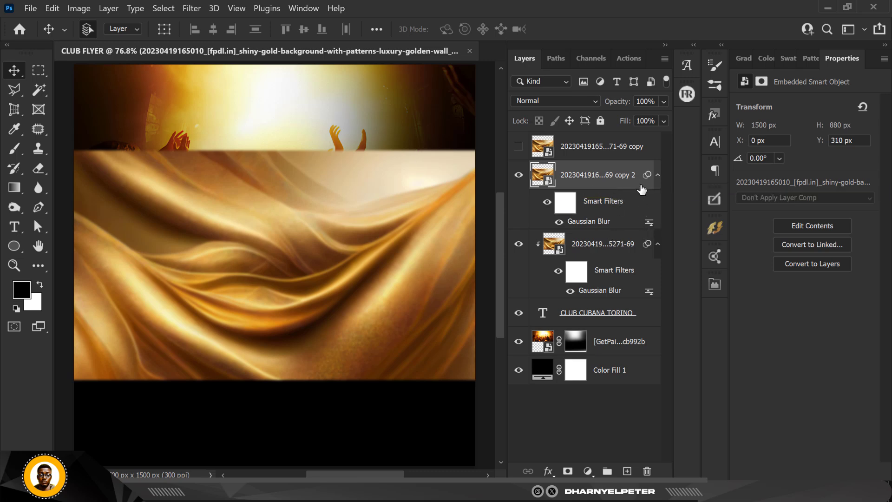
{"action": "right_click", "coordinate": [640, 187]}
{"action": "left_click", "coordinate": [718, 324]}
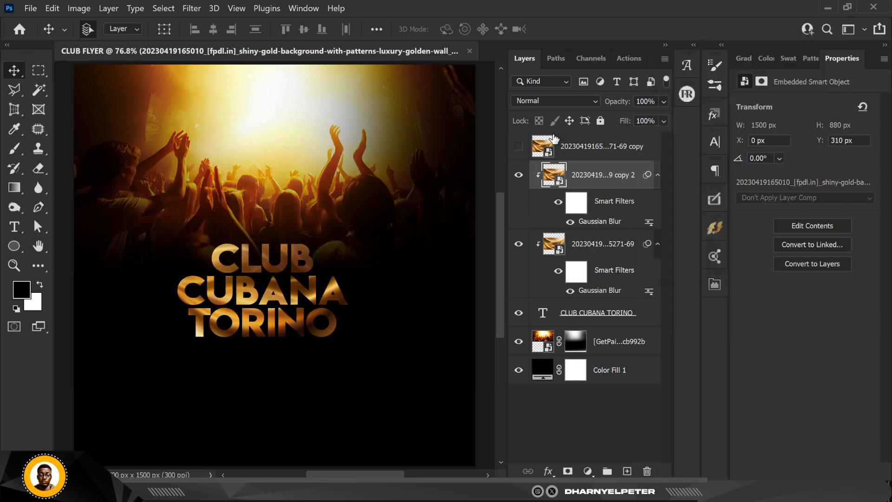
{"action": "left_click", "coordinate": [550, 106]}
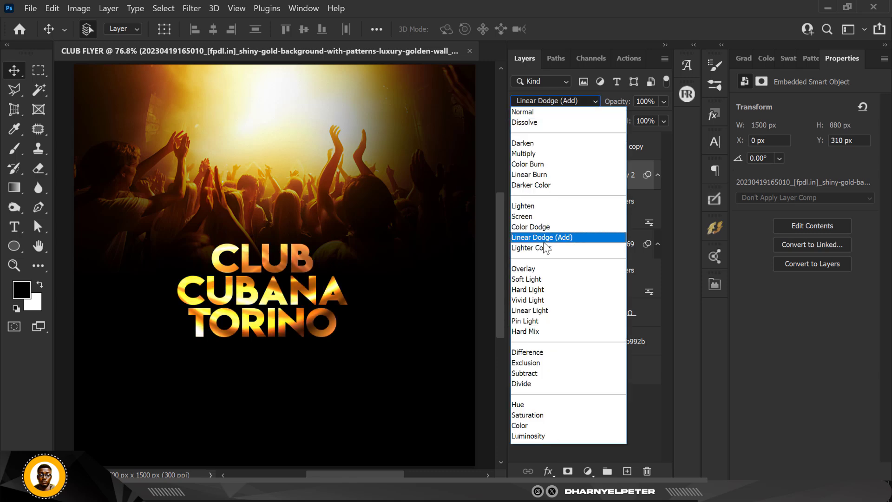
{"action": "left_click", "coordinate": [534, 217]}
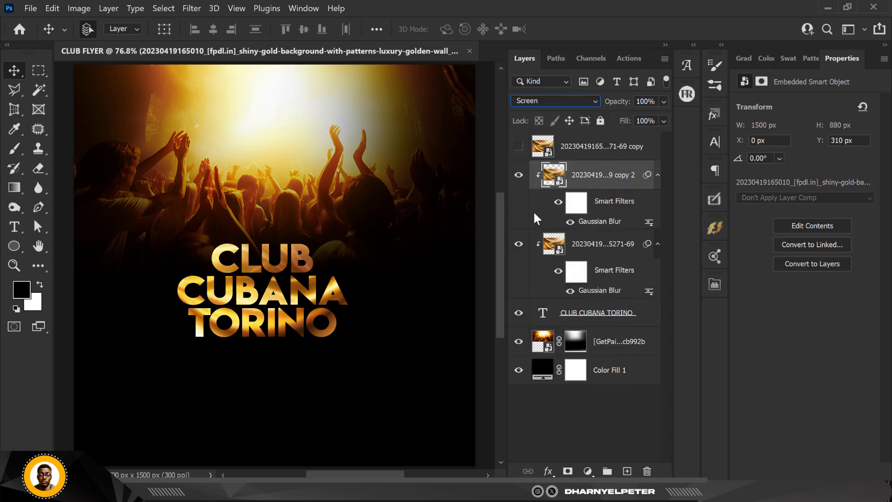
Step: Select both gold texture layers together with the CLUB CUBANA TORINO text layer
{"action": "left_click", "coordinate": [519, 175]}
{"action": "left_click", "coordinate": [518, 176]}
{"action": "scroll", "coordinate": [353, 173], "scroll_direction": "down", "scroll_amount": 2}
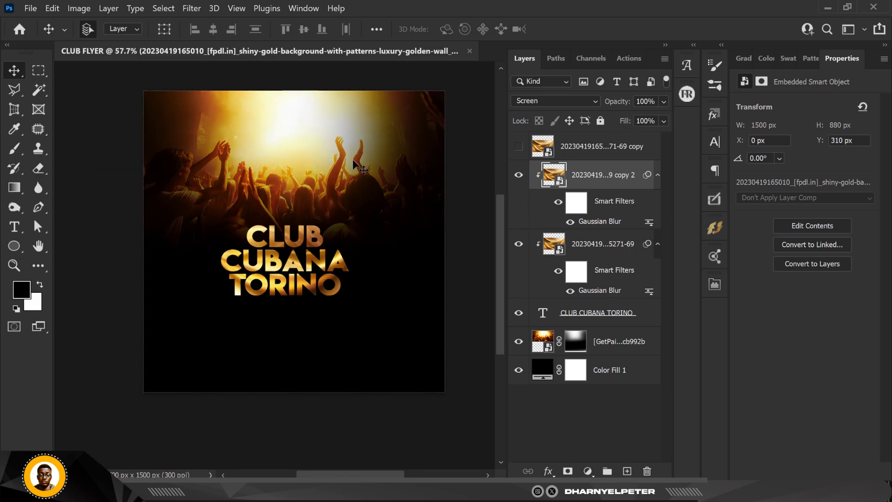
{"action": "scroll", "coordinate": [346, 225], "scroll_direction": "up", "scroll_amount": 2}
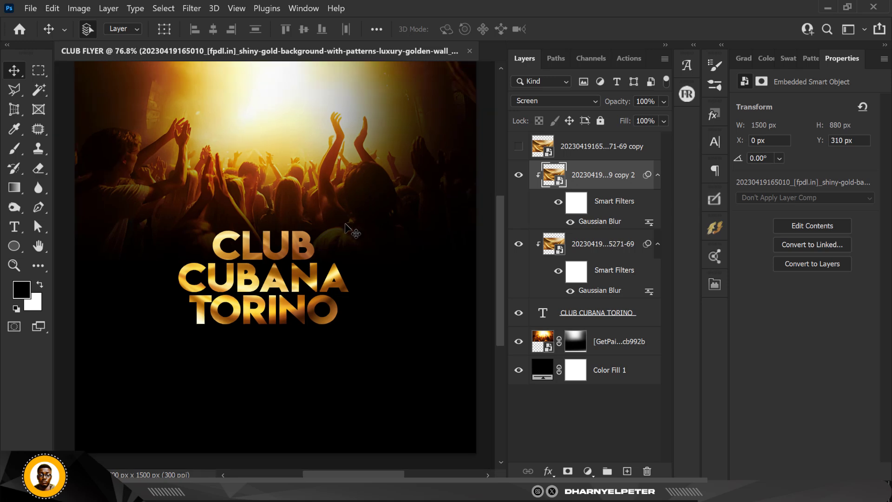
{"action": "scroll", "coordinate": [346, 225], "scroll_direction": "down", "scroll_amount": 1}
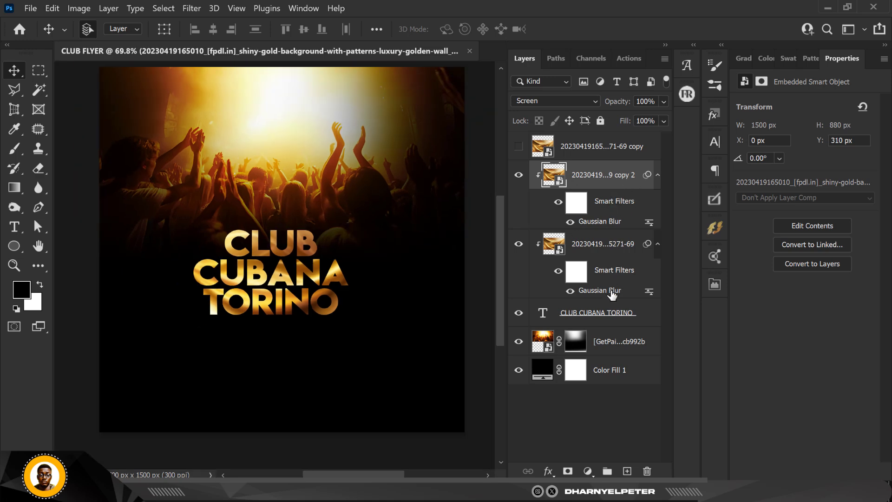
{"action": "left_click", "coordinate": [601, 319], "text": "shift"}
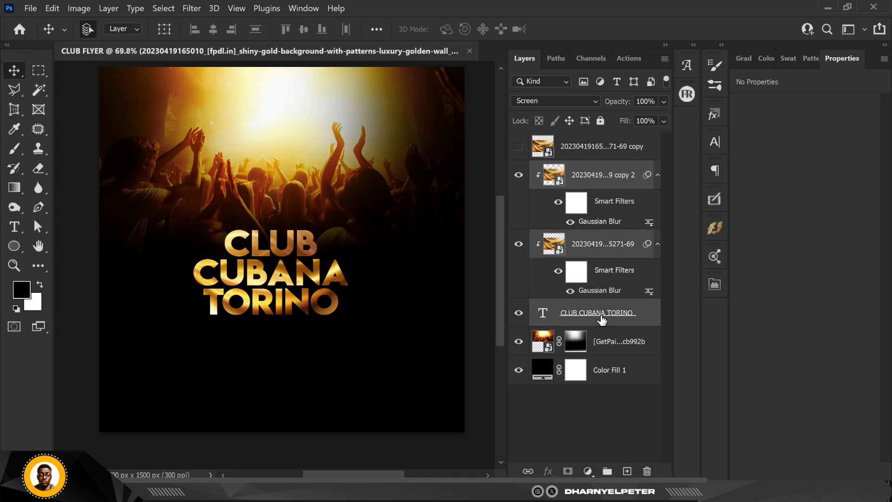
{"action": "left_click", "coordinate": [615, 167]}
{"action": "left_click", "coordinate": [623, 243], "text": "shift"}
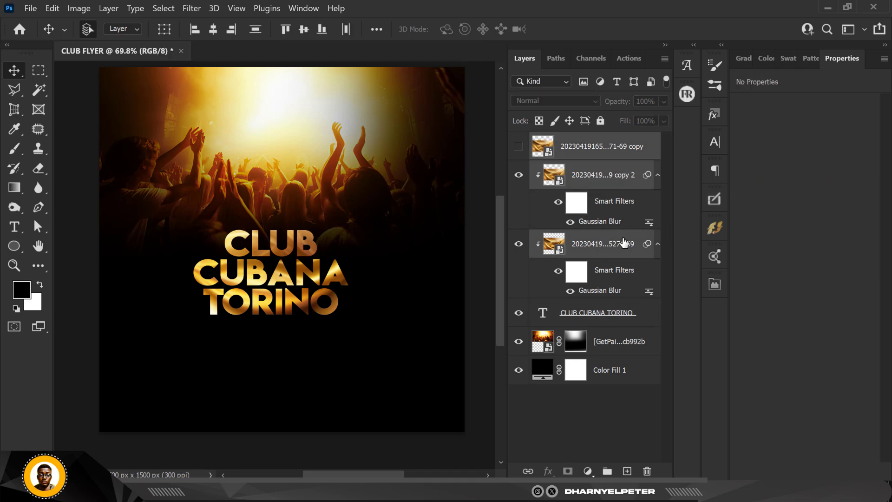
{"action": "left_click", "coordinate": [599, 171]}
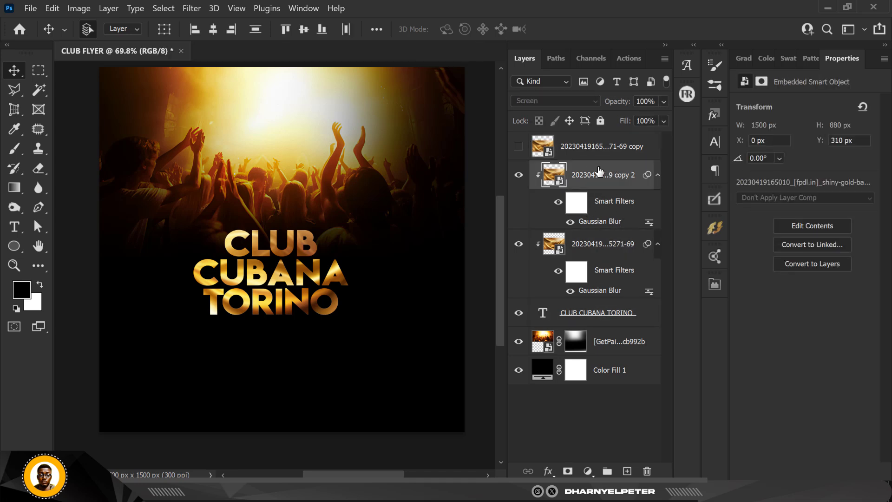
{"action": "left_click", "coordinate": [613, 253], "text": "shift"}
{"action": "left_click", "coordinate": [631, 309], "text": "shift"}
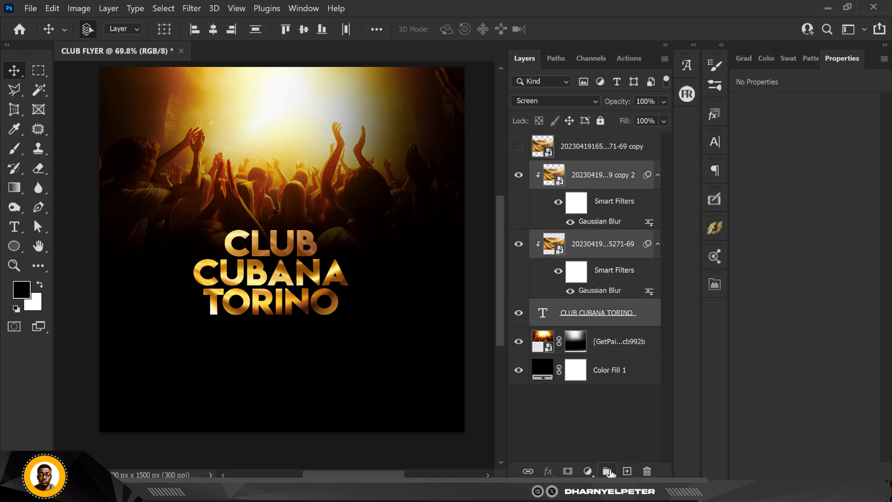
Step: Group the title and gold layers as MAIN TEXT and nudge the group slightly right
{"action": "left_click", "coordinate": [607, 471]}
{"action": "double_click", "coordinate": [567, 170]}
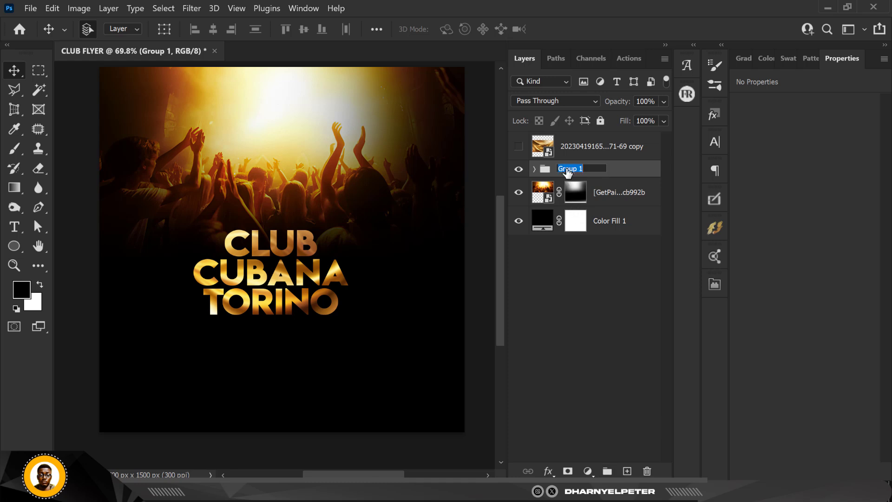
{"action": "type", "text": "MAIN TEXT"}
{"action": "key", "text": "Return"}
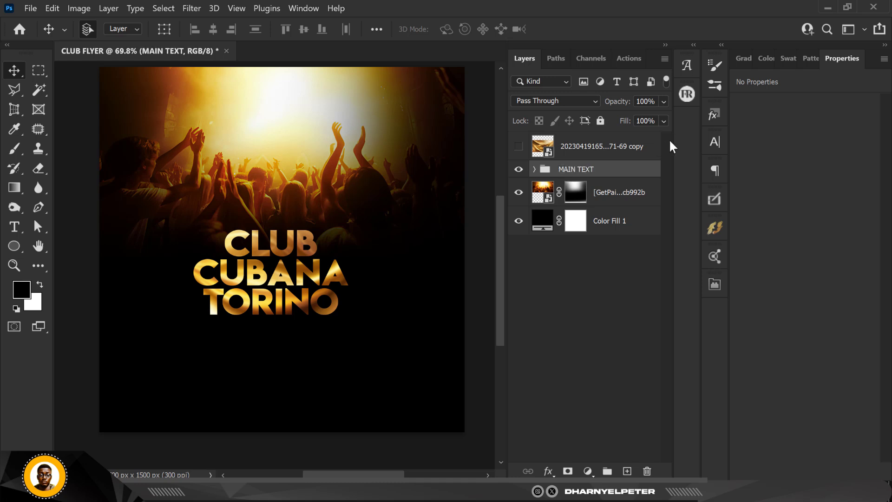
{"action": "key", "text": "shift+Right"}
{"action": "key", "text": "shift+Right"}
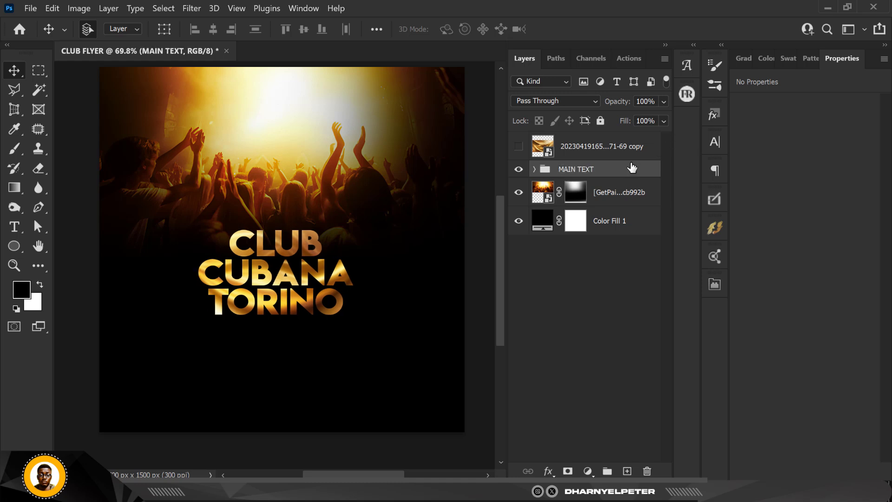
{"action": "key", "text": "Right"}
{"action": "key", "text": "Right"}
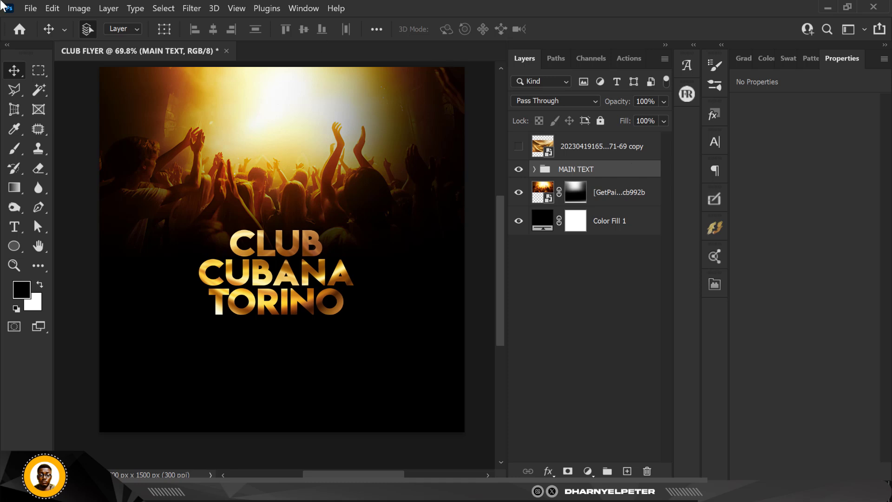
{"action": "left_click", "coordinate": [14, 226]}
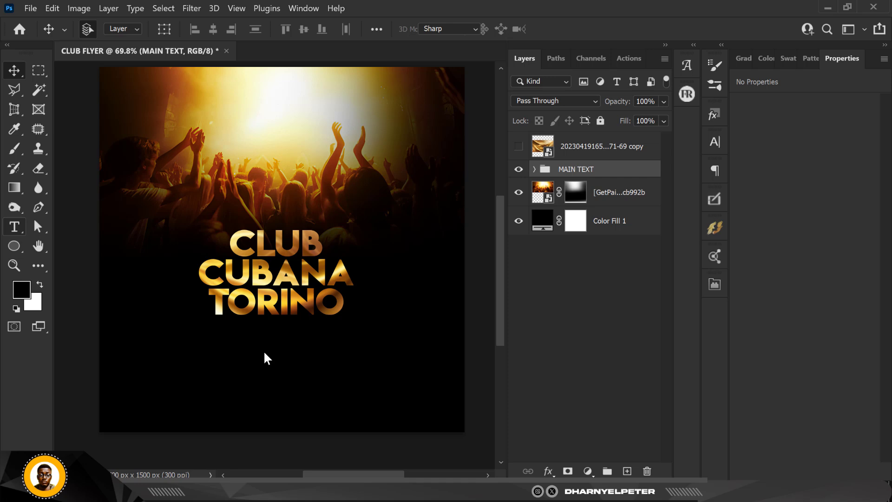
{"action": "left_click", "coordinate": [212, 359]}
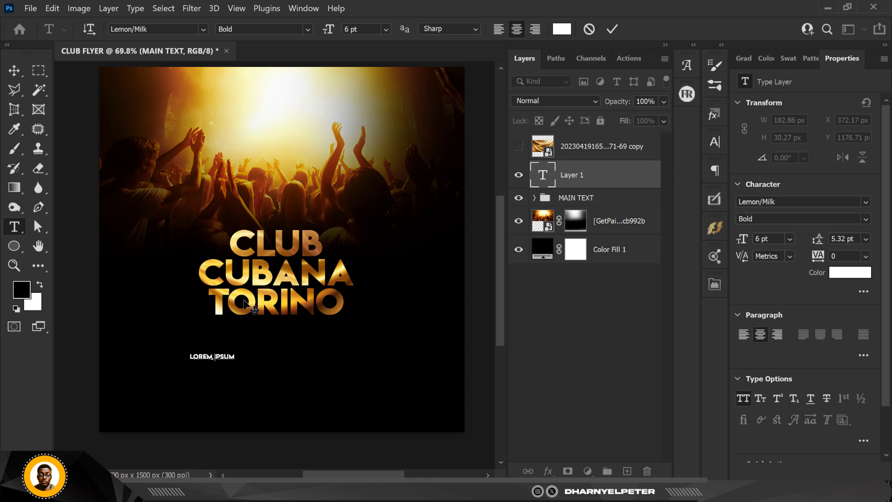
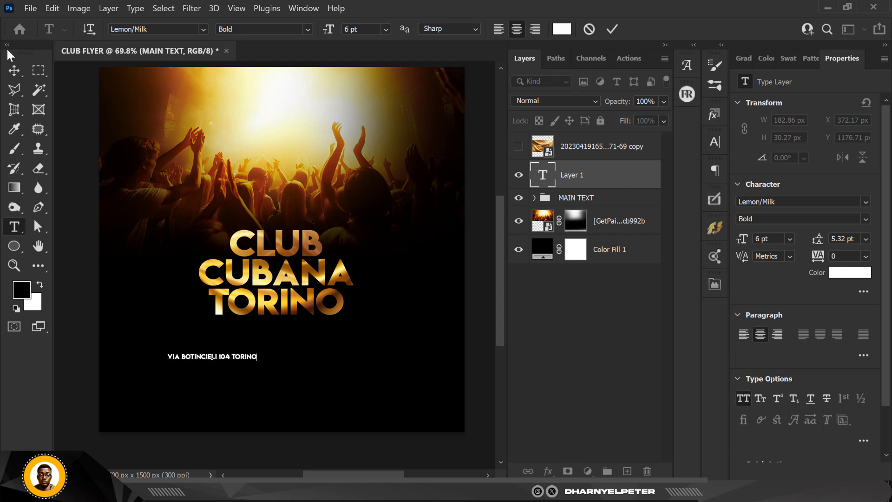
{"action": "left_click", "coordinate": [14, 72]}
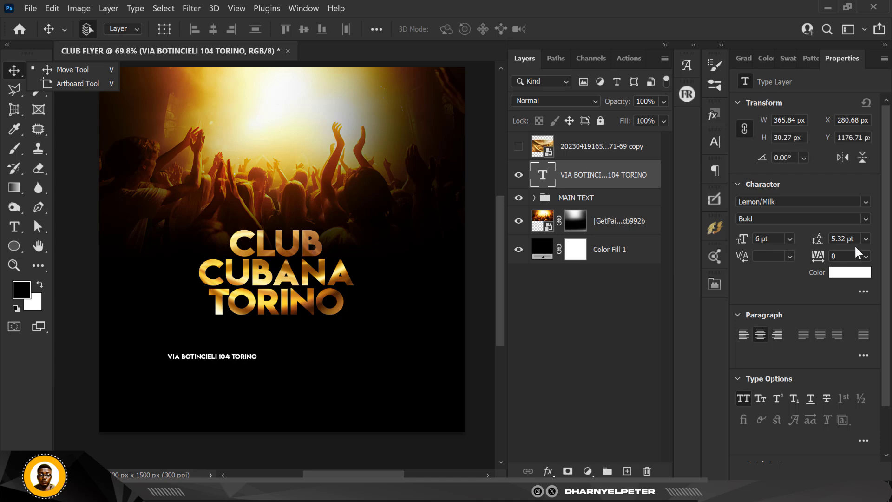
Step: Set the address to 10 pt, position it under the title, and duplicate it 50 px below
{"action": "left_click", "coordinate": [790, 238]}
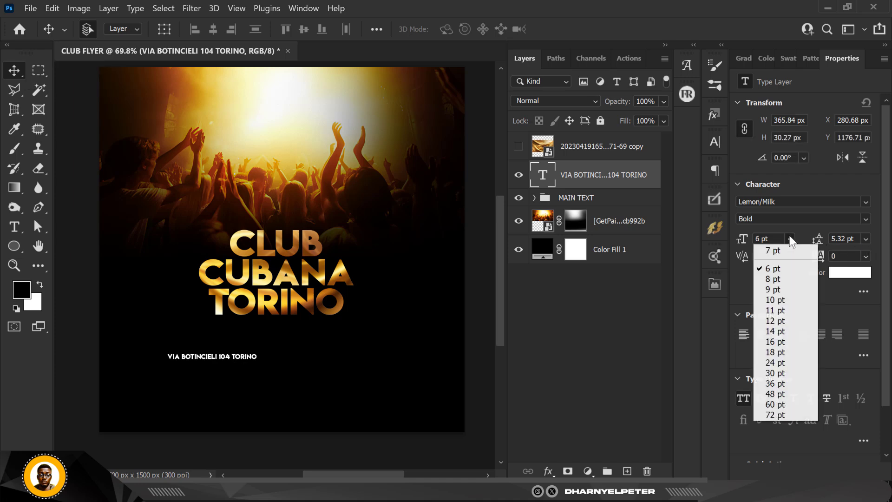
{"action": "left_click", "coordinate": [784, 300]}
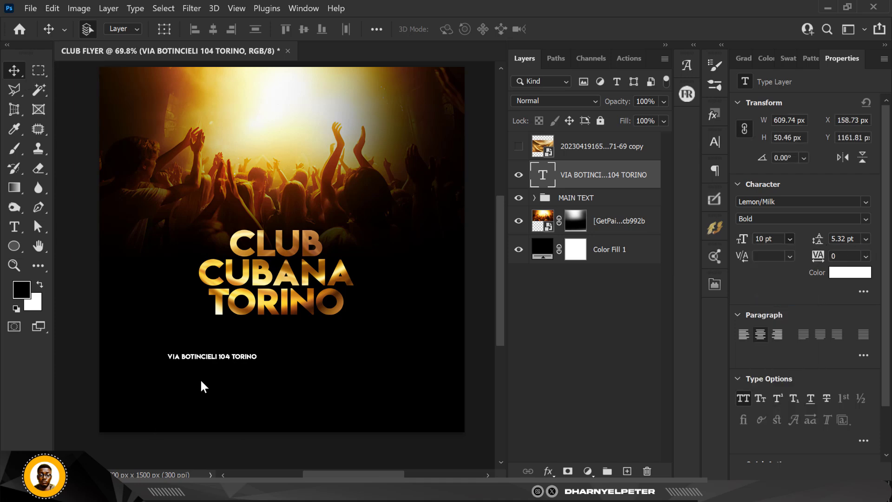
{"action": "left_click_drag", "start_coordinate": [229, 358], "coordinate": [307, 342]}
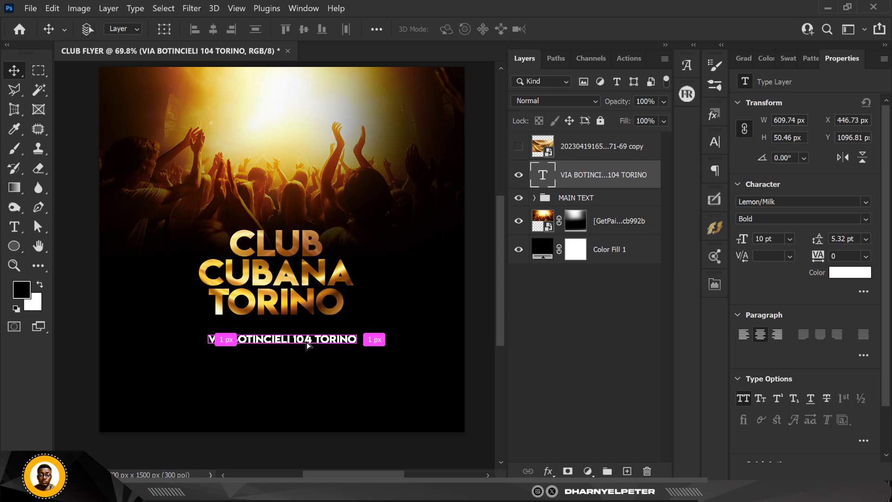
{"action": "key", "text": "ctrl+j"}
{"action": "key", "text": "shift+Down"}
{"action": "key", "text": "shift+Down"}
{"action": "key", "text": "shift+Down"}
{"action": "key", "text": "shift+Down"}
{"action": "key", "text": "shift+Down"}
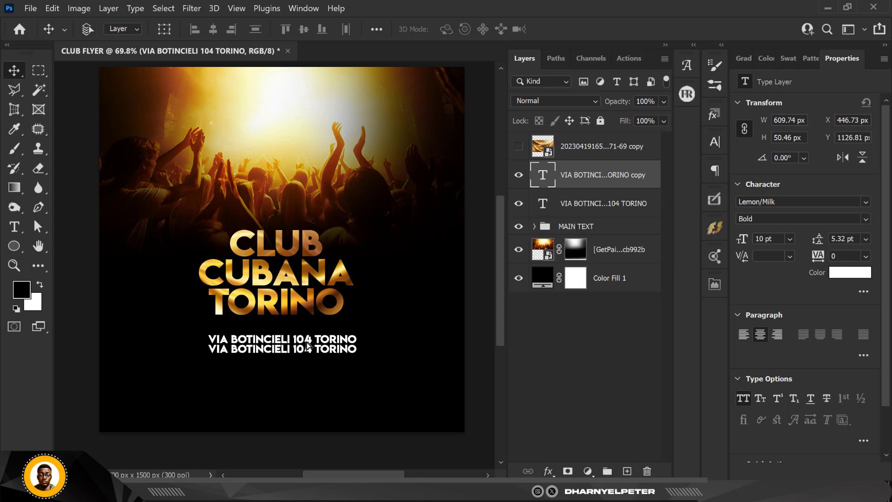
Step: Change the copied line's font to Montserrat Medium
{"action": "left_click", "coordinate": [840, 201]}
{"action": "left_click", "coordinate": [866, 202]}
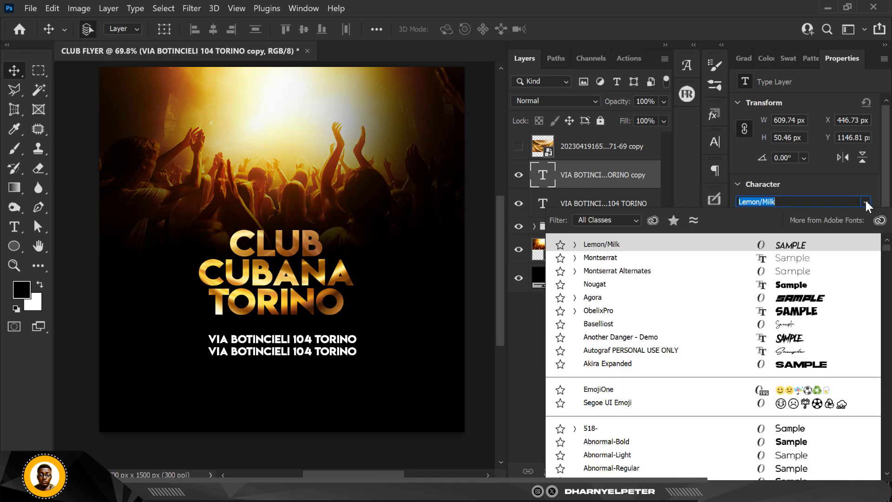
{"action": "left_click", "coordinate": [576, 257]}
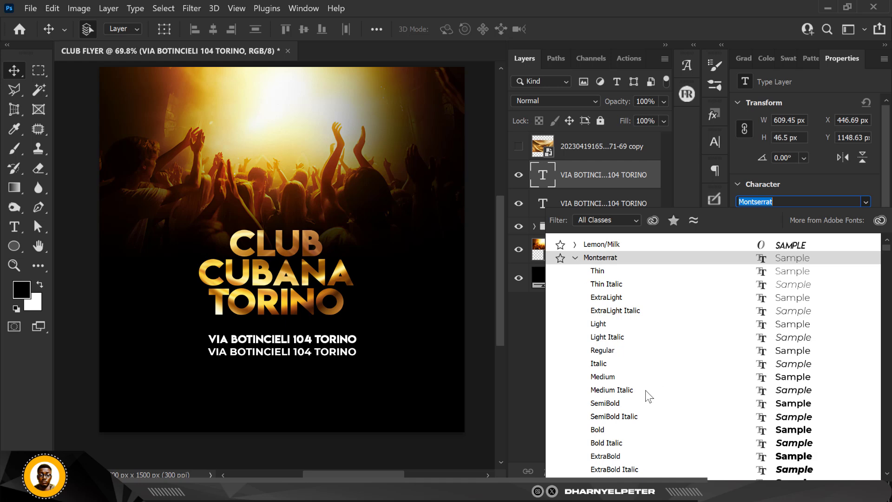
{"action": "left_click", "coordinate": [612, 377]}
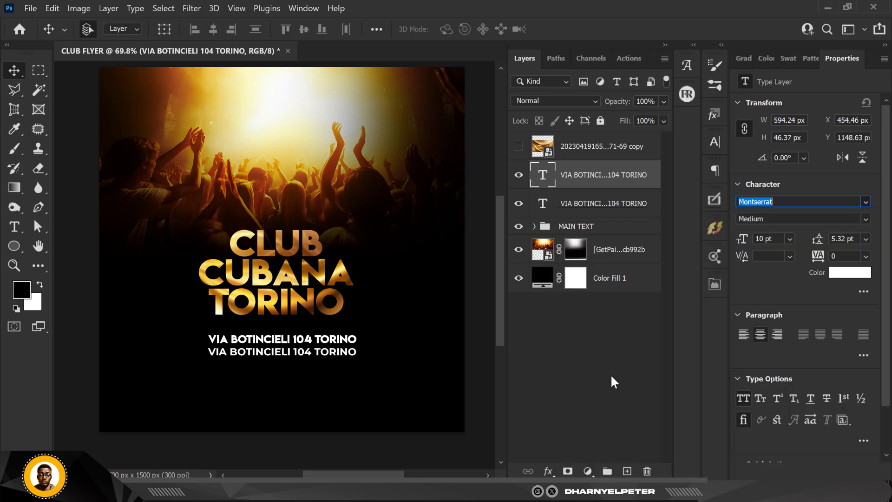
{"action": "left_click", "coordinate": [241, 347]}
Step: Retype the copied line as 'WITH DJ SPARK & DJ SCENT'
{"action": "double_click", "coordinate": [542, 181]}
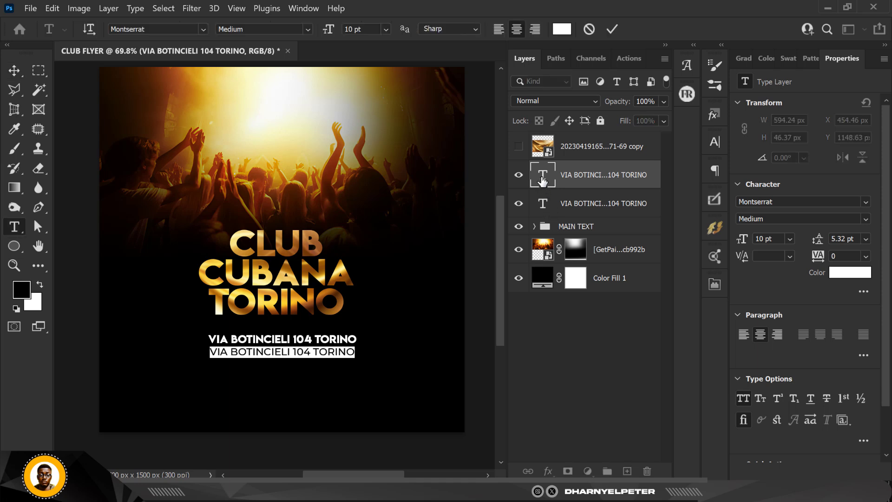
{"action": "type", "text": "WITH"}
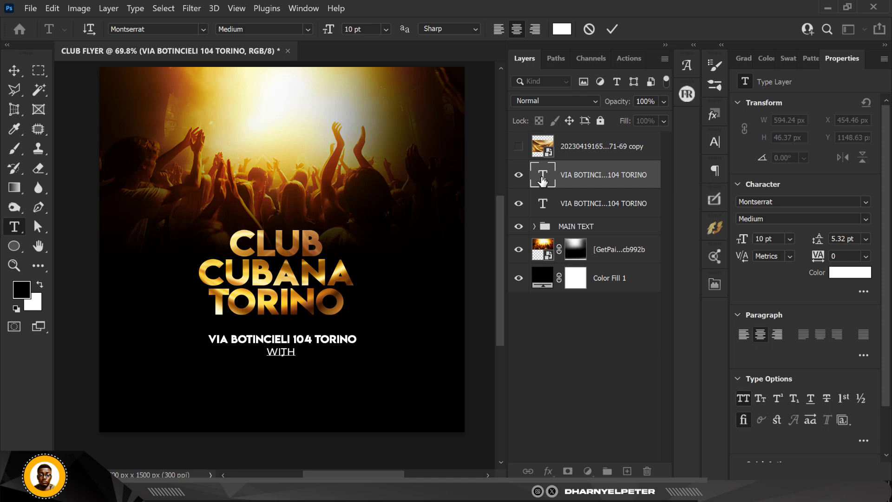
{"action": "type", "text": "DJ SE"}
{"action": "key", "text": "BackSpace"}
{"action": "type", "text": "PARK"}
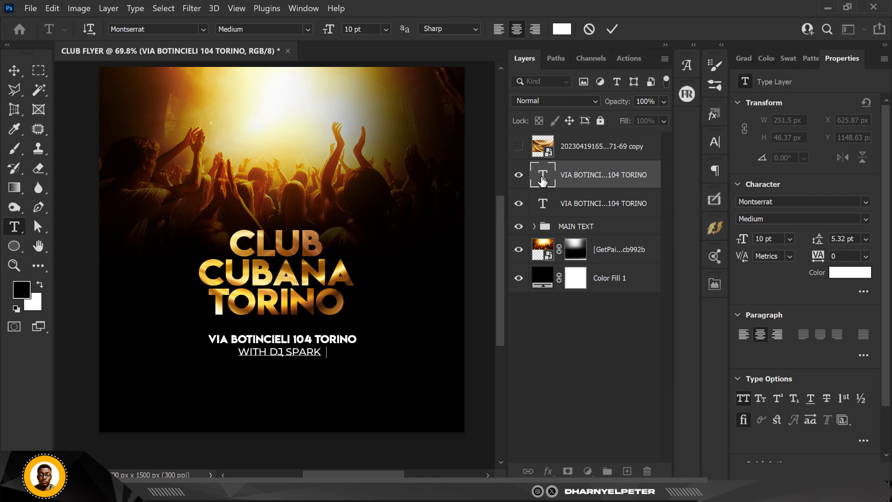
{"action": "type", "text": "  & "}
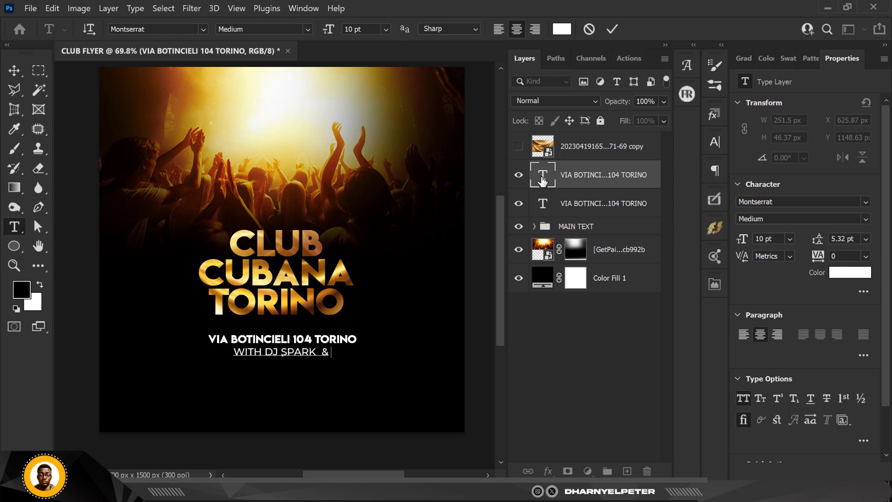
{"action": "type", "text": "DJ"}
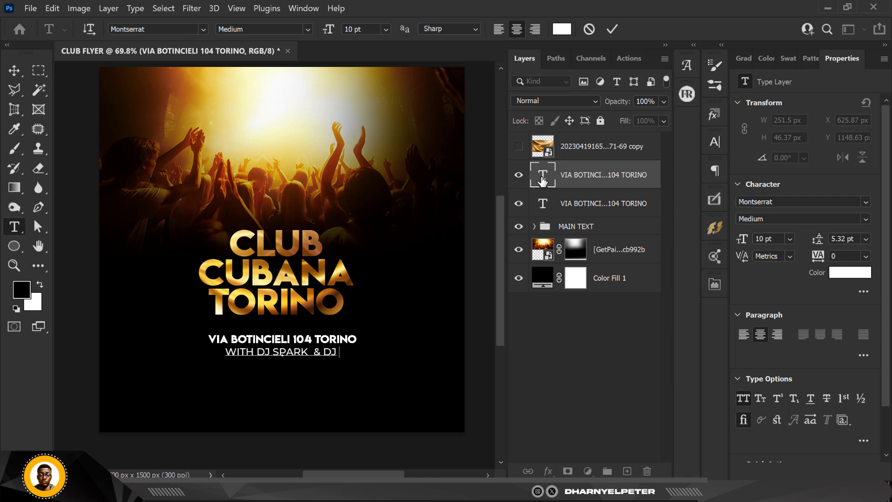
{"action": "type", "text": " SCENT"}
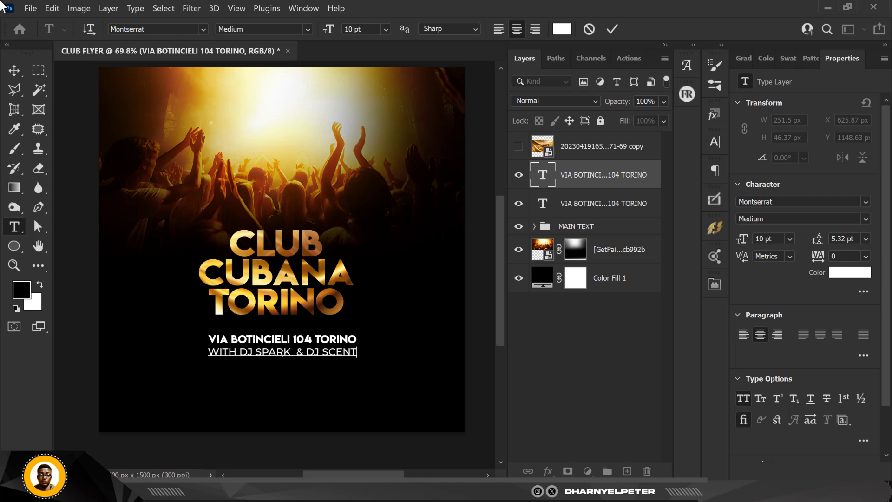
{"action": "left_click", "coordinate": [14, 70]}
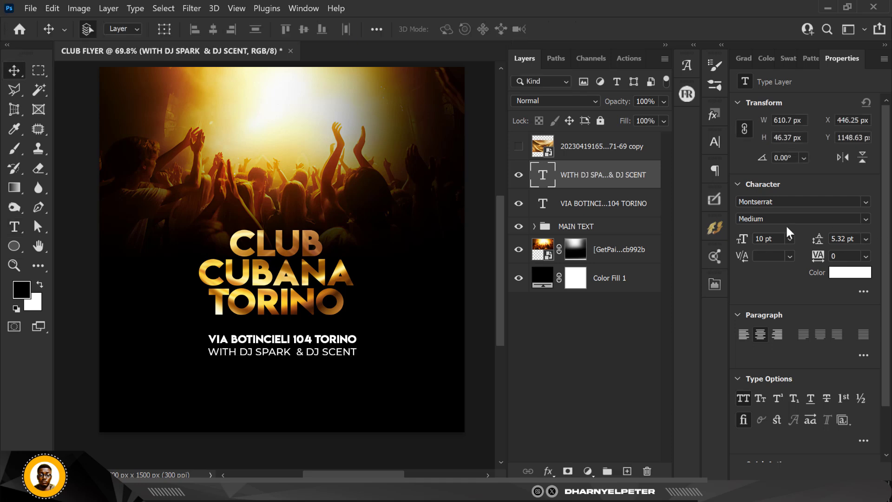
Step: Make the DJ line Bold, scale it to about 76%, and nudge it toward the address
{"action": "left_click", "coordinate": [860, 217]}
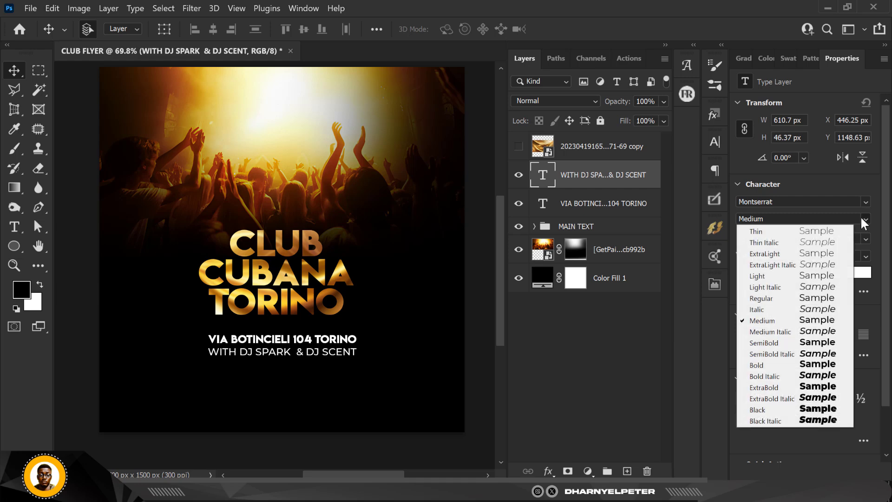
{"action": "left_click", "coordinate": [764, 363]}
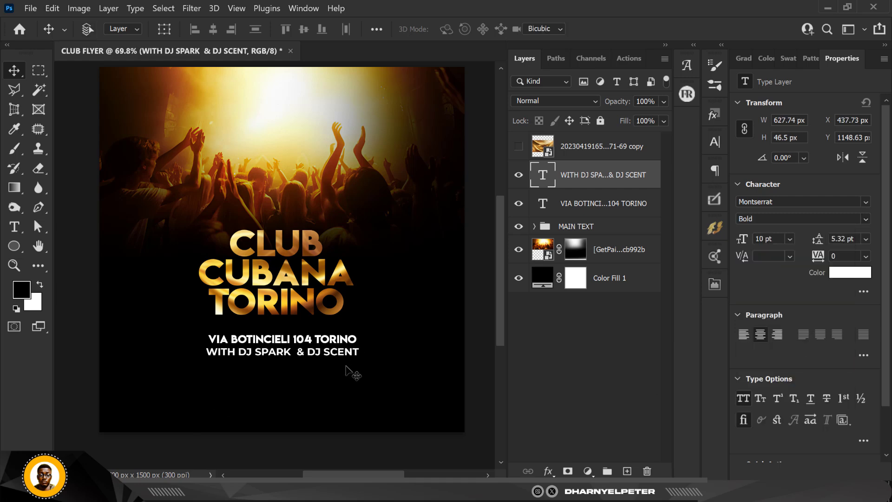
{"action": "key", "text": "ctrl+t"}
{"action": "left_click_drag", "start_coordinate": [358, 356], "coordinate": [338, 357]}
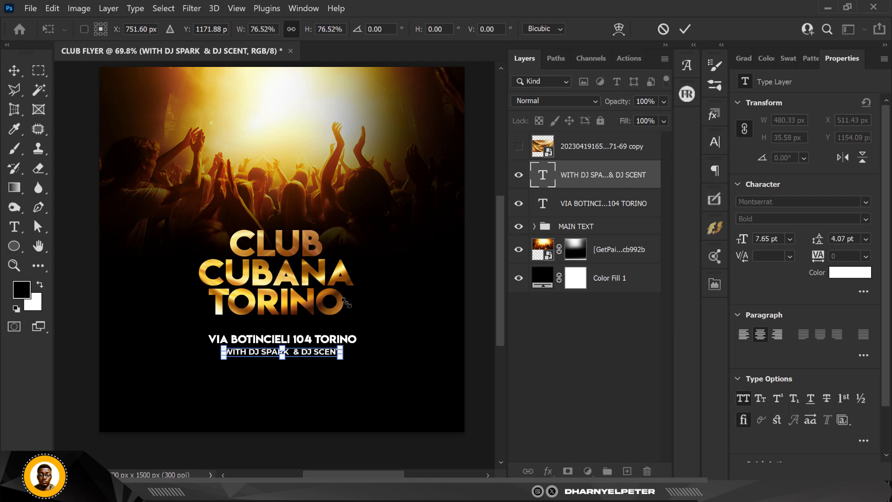
{"action": "key", "text": "Return"}
{"action": "key", "text": "Up"}
{"action": "key", "text": "Up"}
{"action": "key", "text": "Up"}
{"action": "key", "text": "Up"}
{"action": "key", "text": "Up"}
{"action": "key", "text": "Up"}
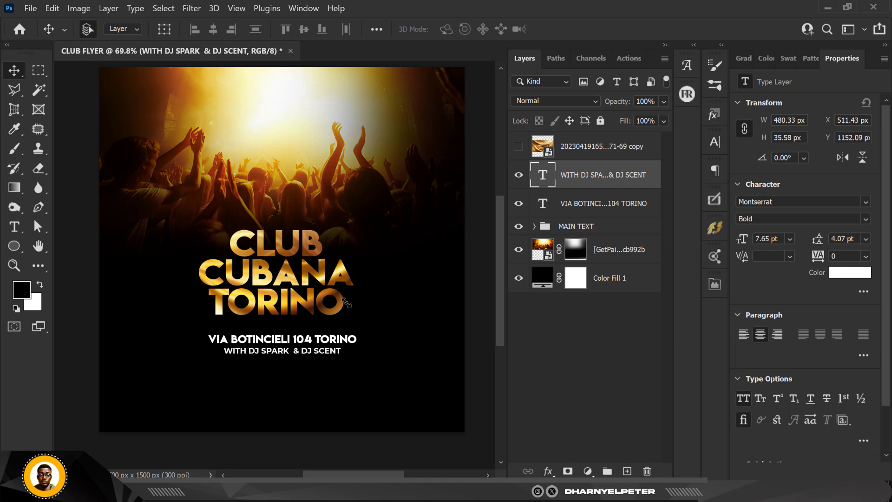
{"action": "key", "text": "Right"}
{"action": "key", "text": "Right"}
{"action": "key", "text": "Right"}
{"action": "key", "text": "Right"}
{"action": "key", "text": "Right"}
{"action": "key", "text": "Right"}
{"action": "key", "text": "Right"}
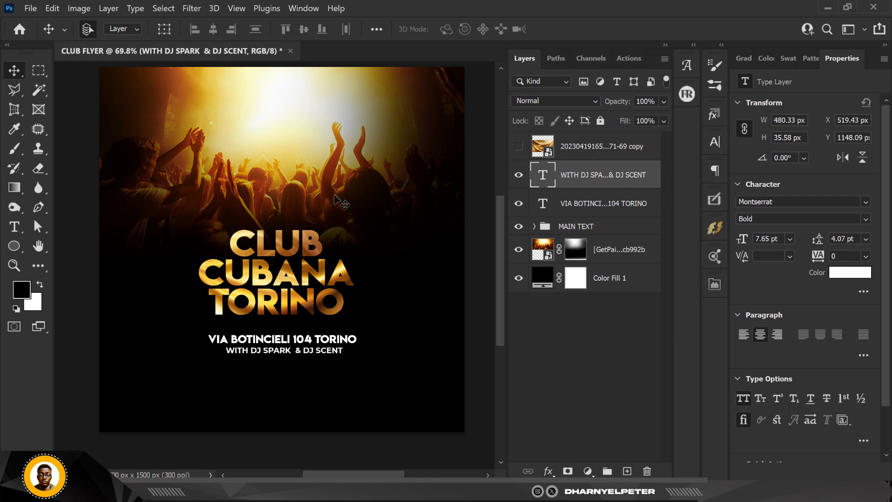
Step: Move a copy of the DJ line further down and set it to Montserrat SemiBold
{"action": "scroll", "coordinate": [290, 352], "scroll_direction": "up", "scroll_amount": 3}
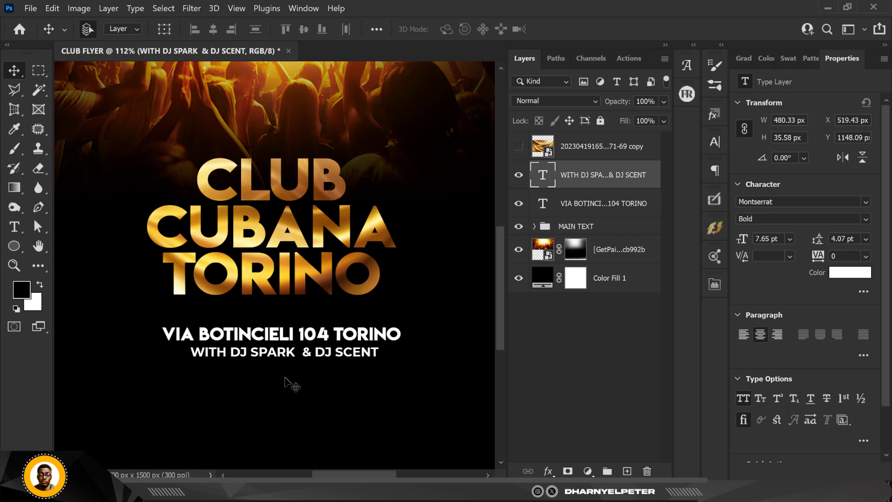
{"action": "left_click_drag", "start_coordinate": [287, 354], "coordinate": [288, 402]}
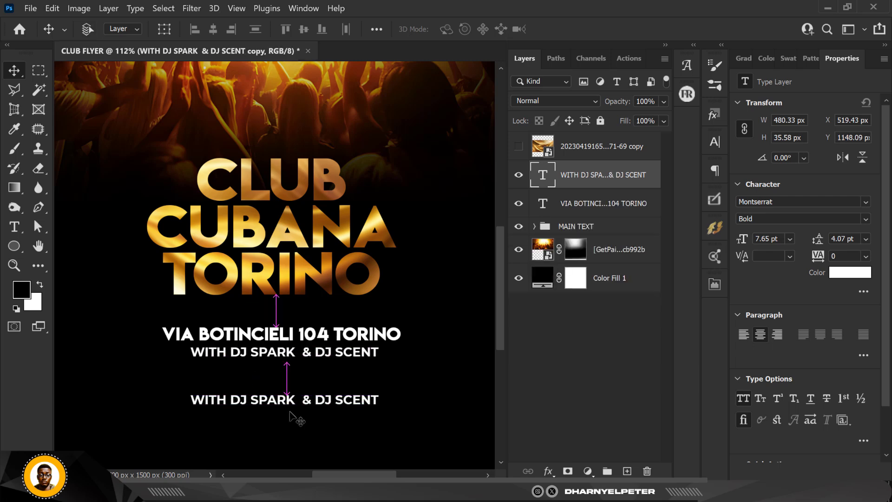
{"action": "key", "text": "ctrl+z"}
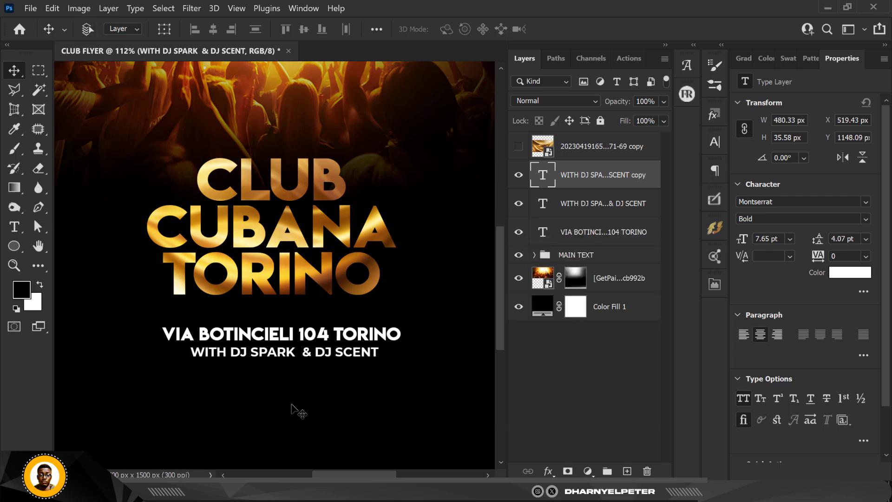
{"action": "key", "text": "shift+Down"}
{"action": "key", "text": "shift+Down"}
{"action": "key", "text": "shift+Down"}
{"action": "key", "text": "shift+Down"}
{"action": "key", "text": "shift+Down"}
{"action": "key", "text": "shift+Down"}
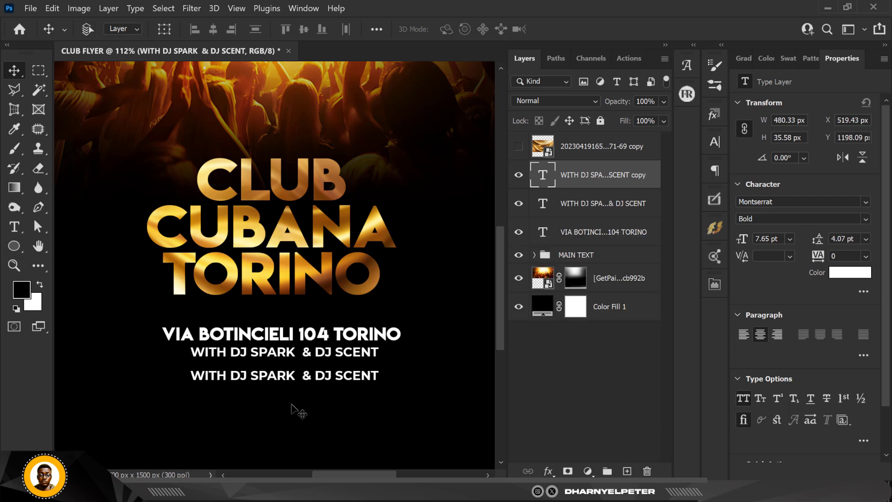
{"action": "key", "text": "shift+Down"}
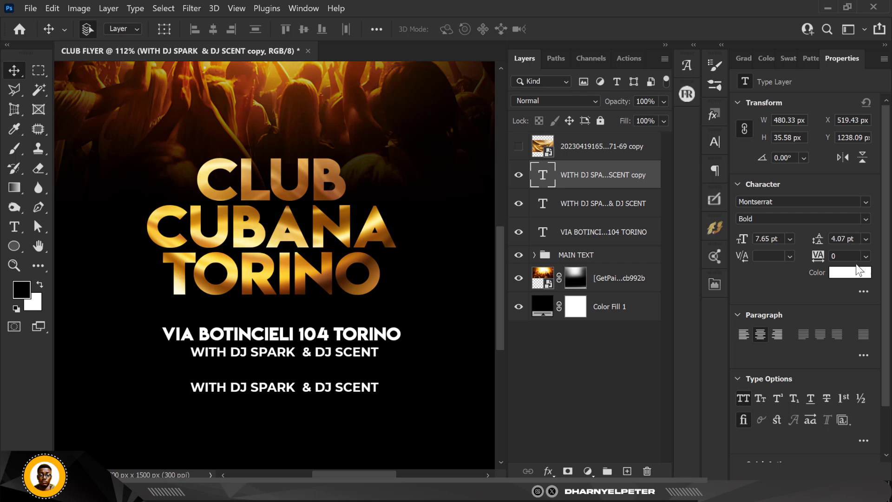
{"action": "left_click", "coordinate": [867, 223]}
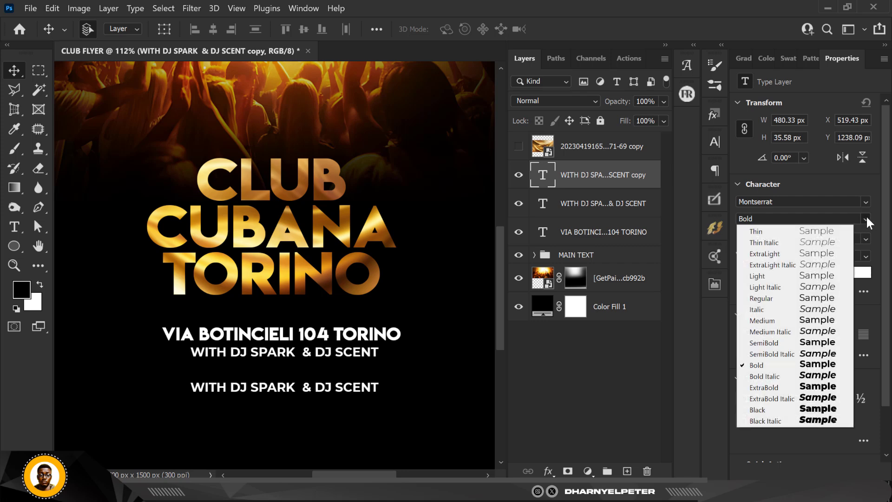
{"action": "left_click", "coordinate": [764, 342]}
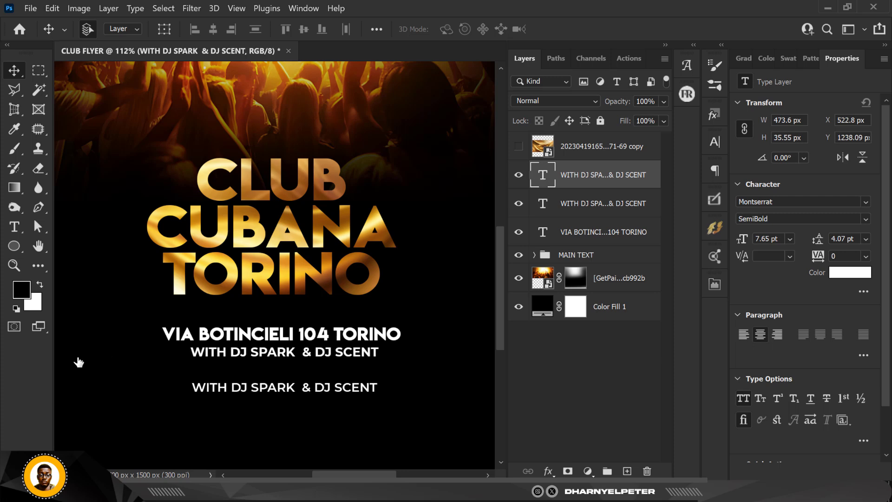
Step: Retype the copy as 'EVERY THURSDAY,' with 'FRIDAY SATURDAY & SUNDAY' on a second line
{"action": "double_click", "coordinate": [201, 385]}
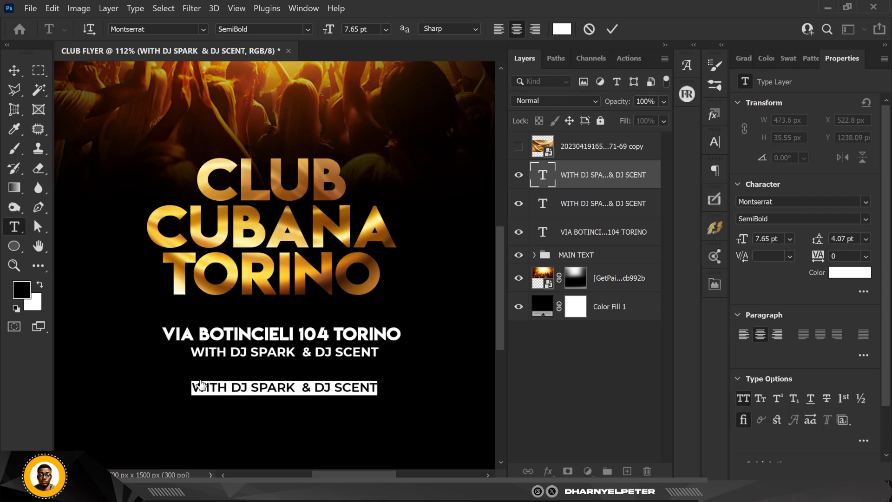
{"action": "type", "text": "EVERY"}
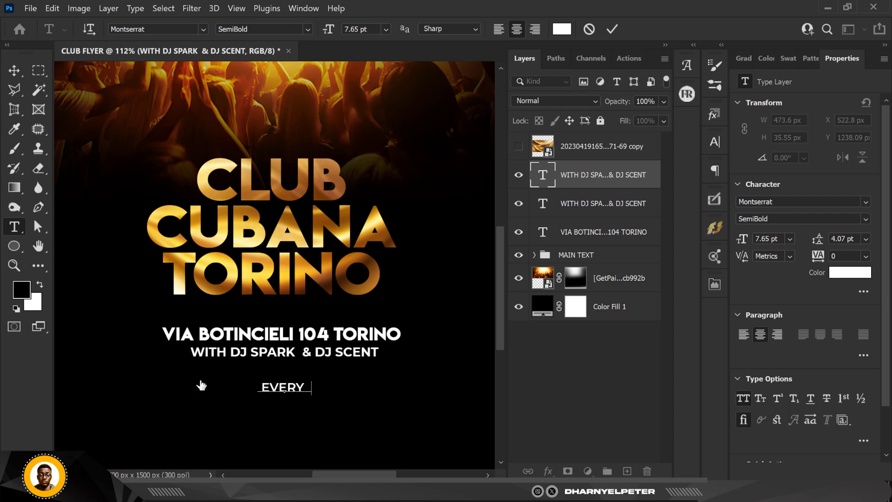
{"action": "type", "text": " THUR SDAY"}
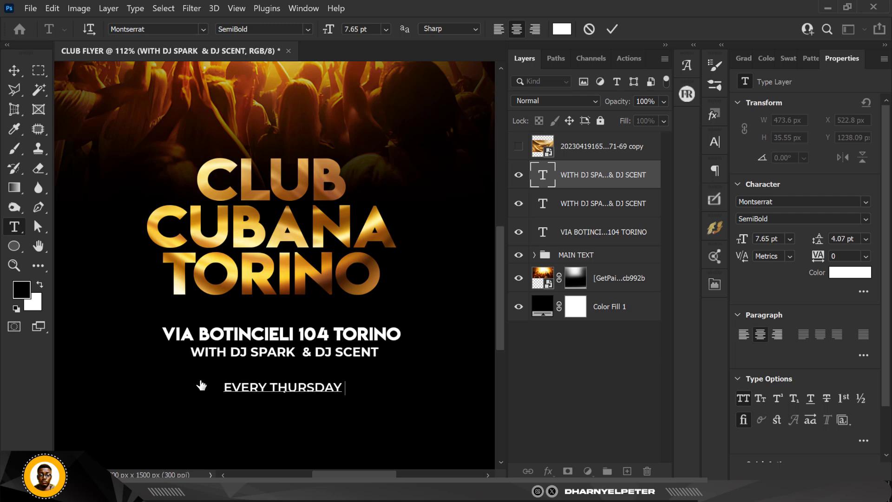
{"action": "key", "text": "BackSpace"}
{"action": "type", "text": ","}
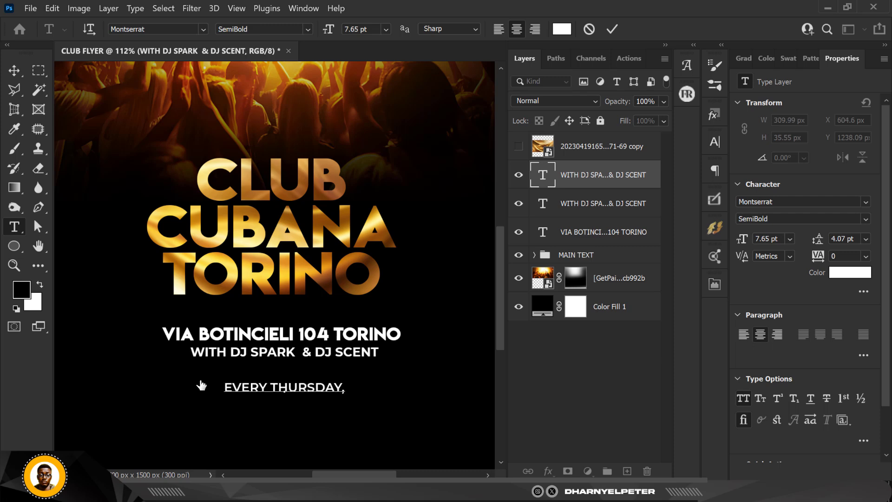
{"action": "key", "text": "Return"}
{"action": "type", "text": "FRIDAY SAT"}
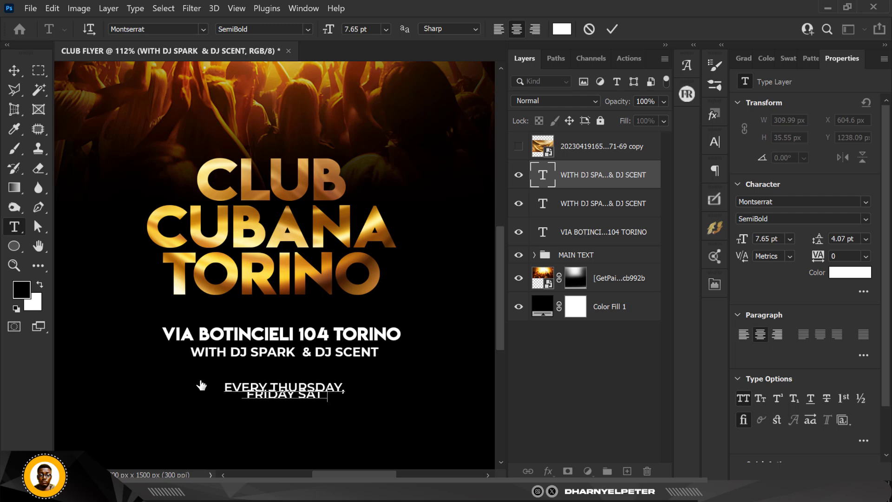
{"action": "type", "text": "URDAY "}
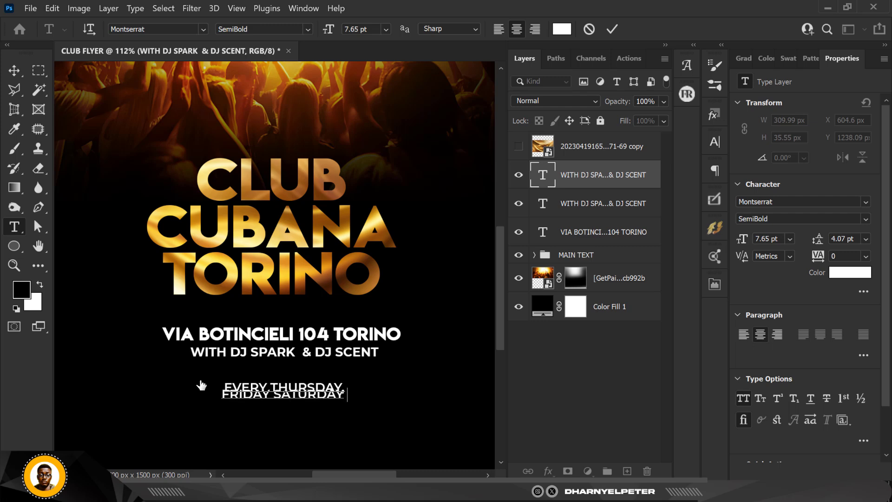
{"action": "type", "text": "& SUN"}
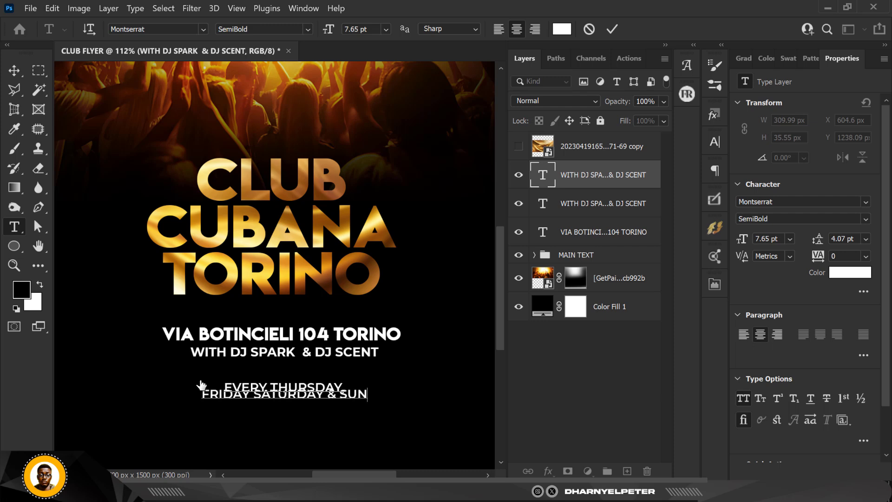
{"action": "type", "text": "DAY"}
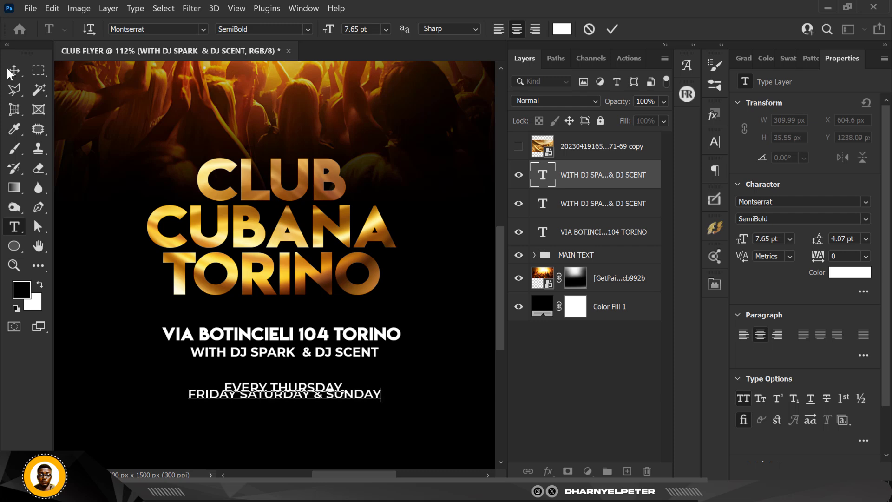
{"action": "left_click", "coordinate": [12, 71]}
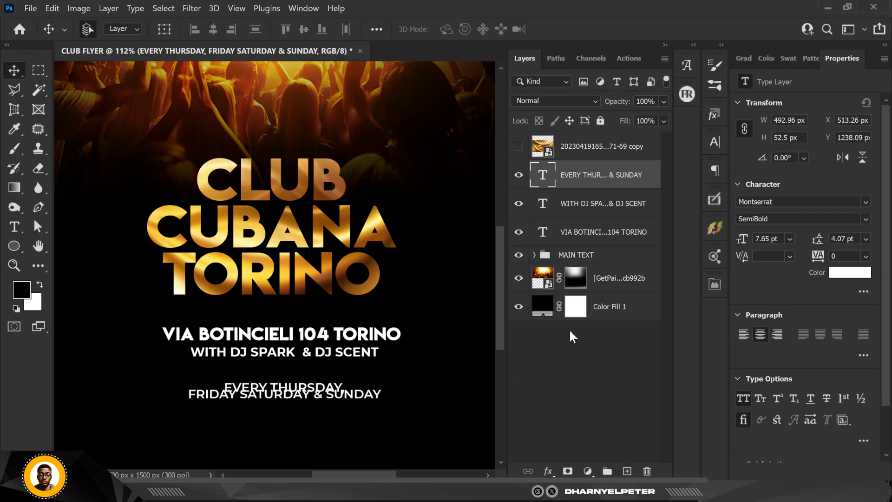
Step: Set the days text line spacing to 7 pt
{"action": "scroll", "coordinate": [264, 407], "scroll_direction": "up", "scroll_amount": 3}
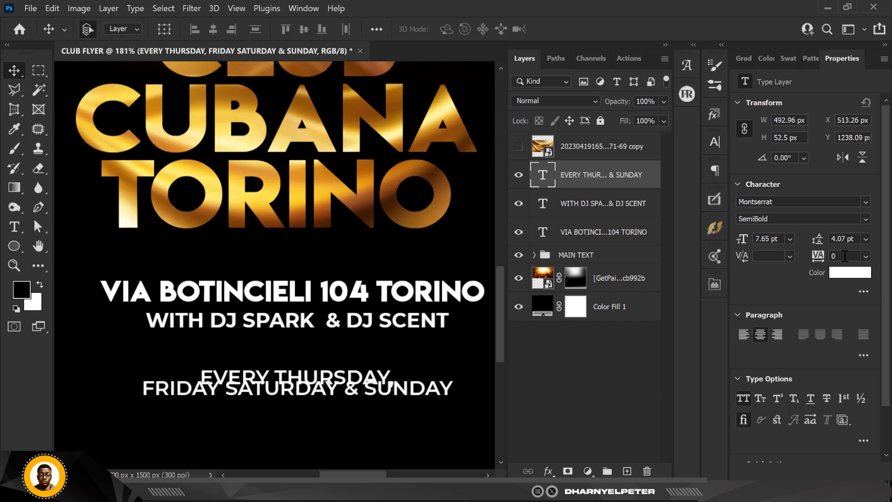
{"action": "left_click", "coordinate": [865, 239]}
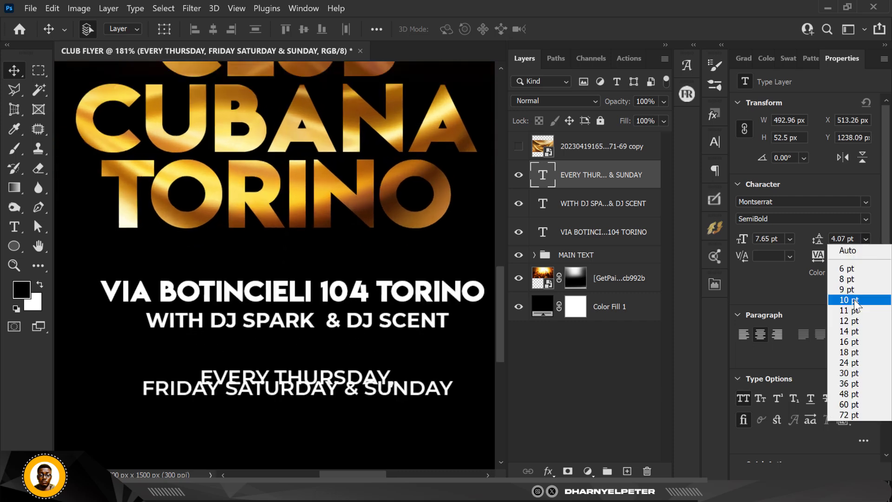
{"action": "left_click", "coordinate": [846, 269]}
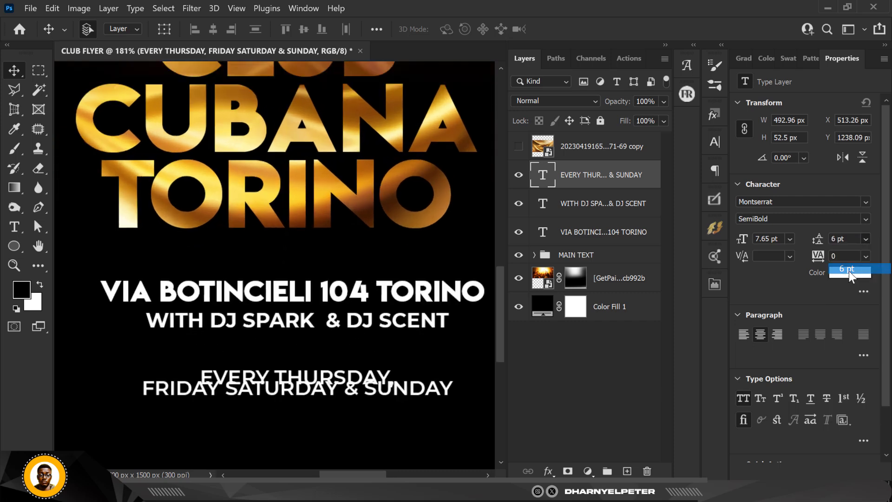
{"action": "left_click", "coordinate": [835, 239]}
{"action": "type", "text": "7"}
{"action": "key", "text": "Return"}
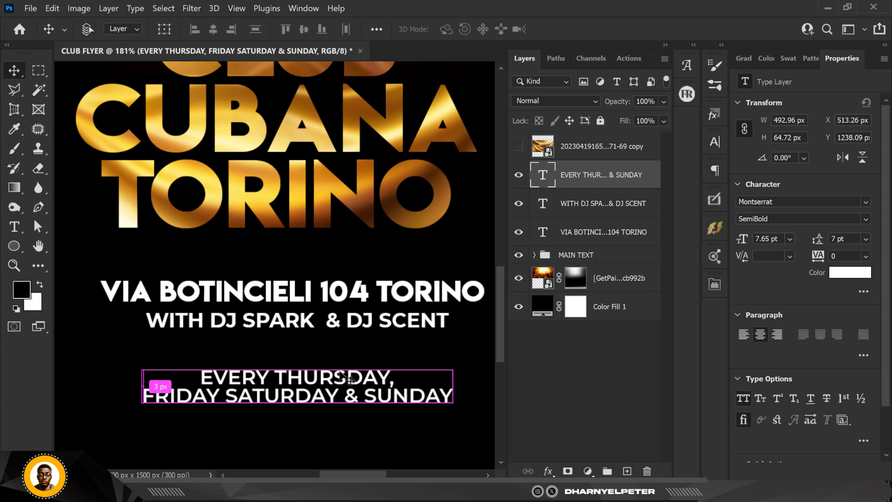
Step: Scale the days text to about 89% and centre it under the DJ line
{"action": "key", "text": "ctrl+t"}
{"action": "left_click_drag", "start_coordinate": [450, 406], "coordinate": [434, 407]}
{"action": "key", "text": "Return"}
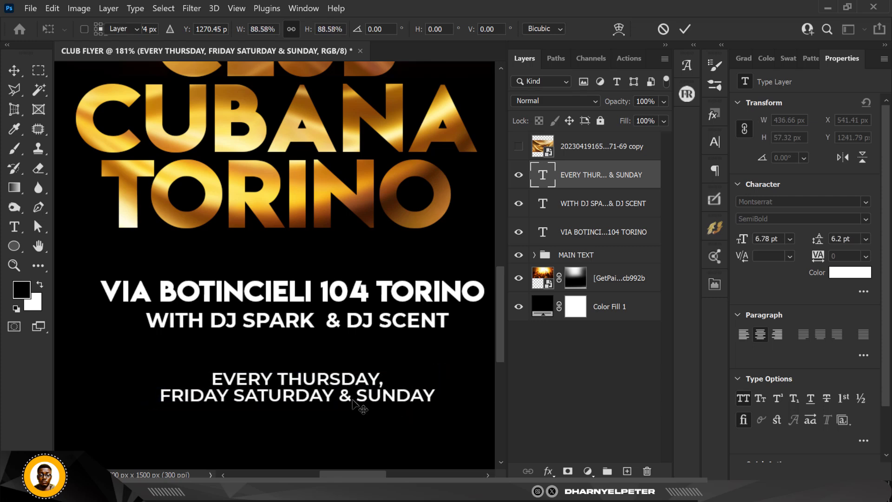
{"action": "left_click_drag", "start_coordinate": [352, 399], "coordinate": [355, 402]}
Step: Move the duplicate below the days text and retype it as 'INFO:' followed by the contact phone number
{"action": "key", "text": "shift+Down"}
{"action": "key", "text": "shift+Down"}
{"action": "key", "text": "shift+Down"}
{"action": "key", "text": "shift+Down"}
{"action": "key", "text": "shift+Down"}
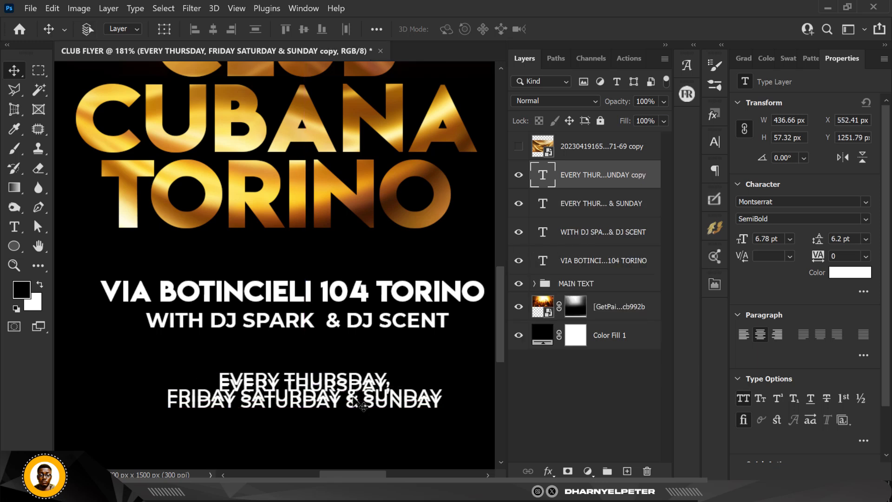
{"action": "key", "text": "shift+Down"}
{"action": "key", "text": "shift+Down"}
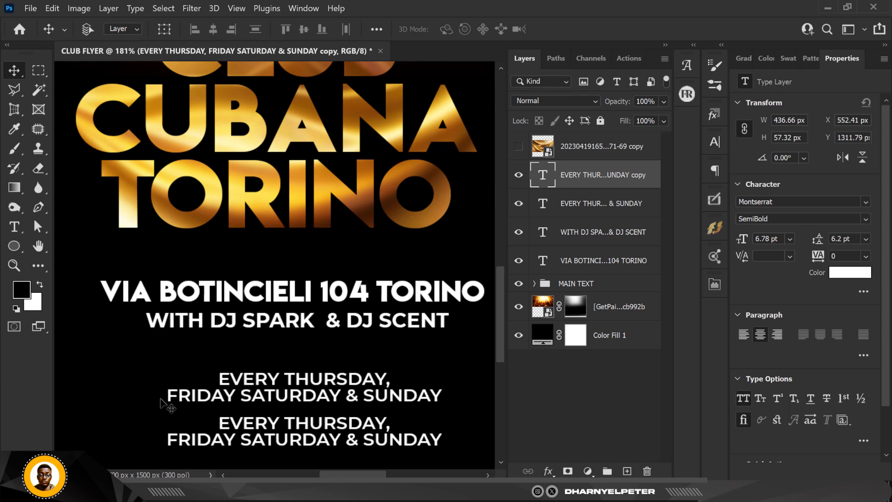
{"action": "double_click", "coordinate": [544, 175]}
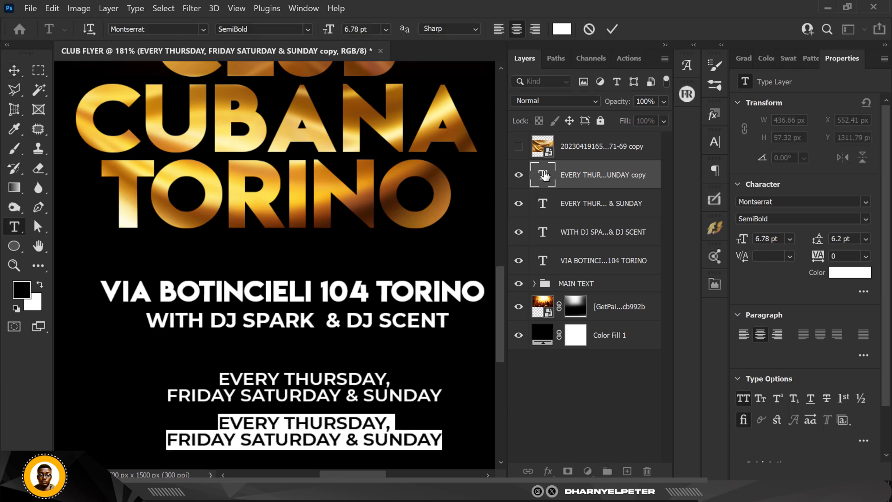
{"action": "type", "text": "INFO:"}
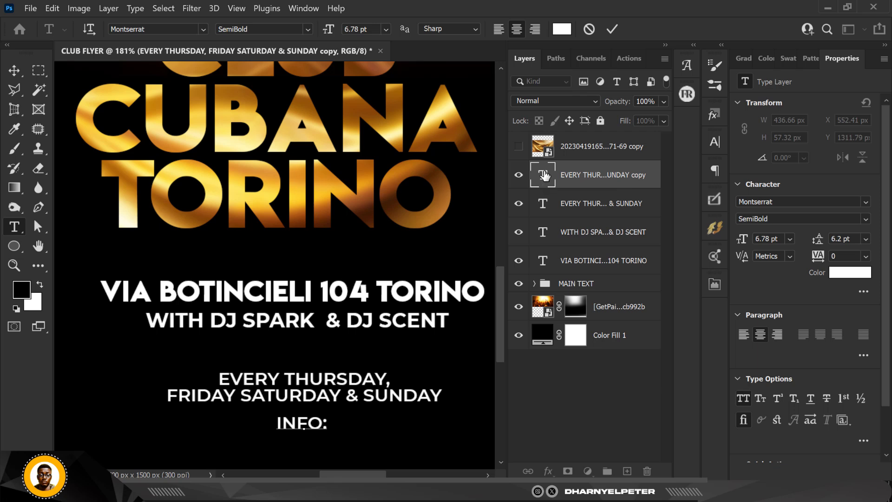
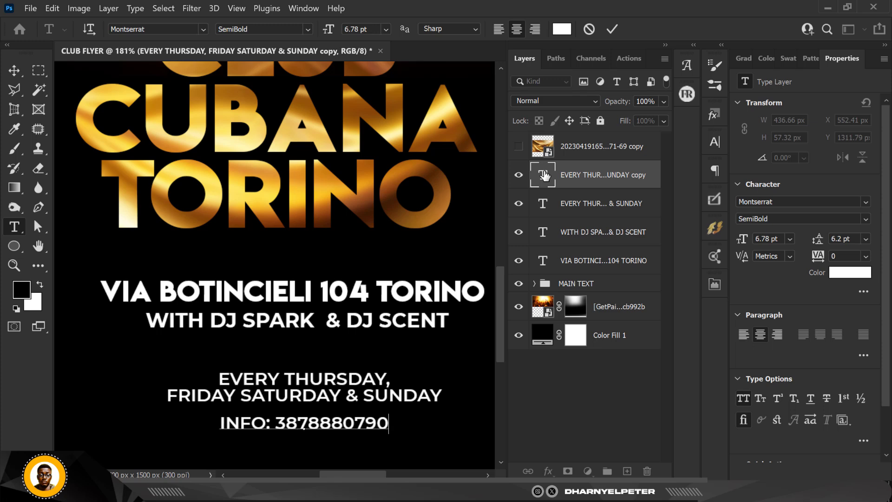
{"action": "left_click", "coordinate": [13, 70]}
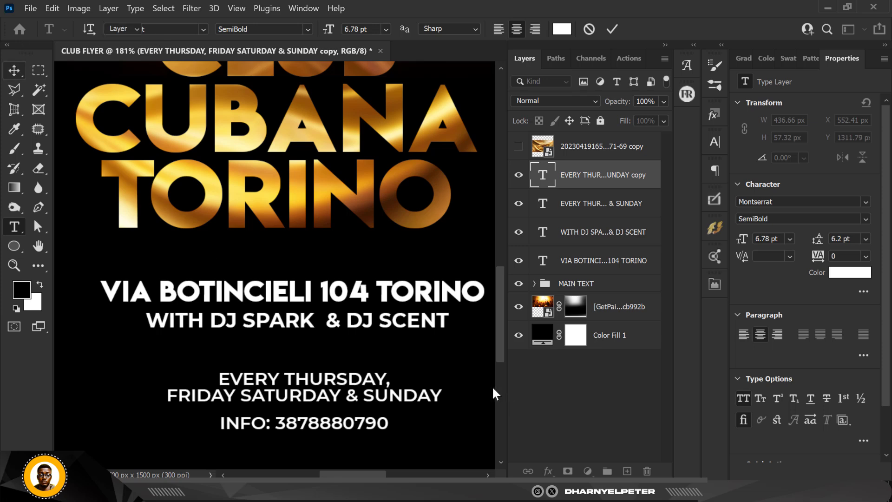
{"action": "scroll", "coordinate": [348, 329], "scroll_direction": "down", "scroll_amount": 3}
{"action": "scroll", "coordinate": [337, 412], "scroll_direction": "down", "scroll_amount": 1}
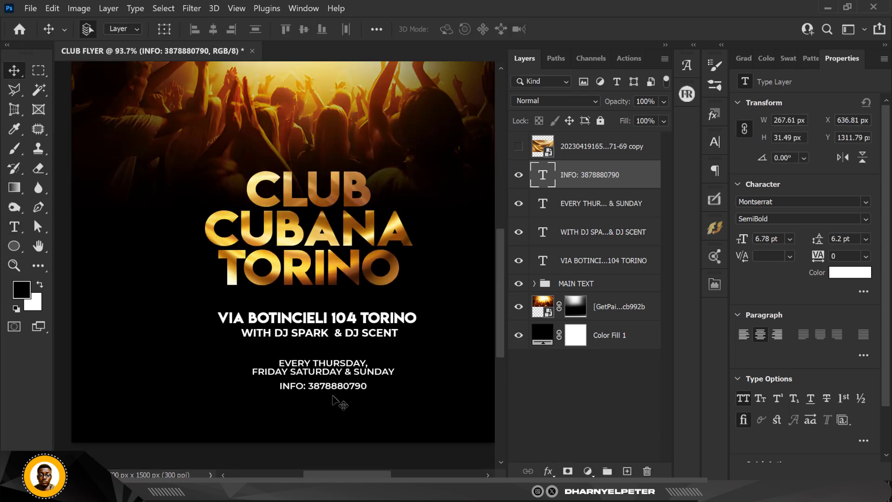
{"action": "scroll", "coordinate": [332, 395], "scroll_direction": "down", "scroll_amount": 1}
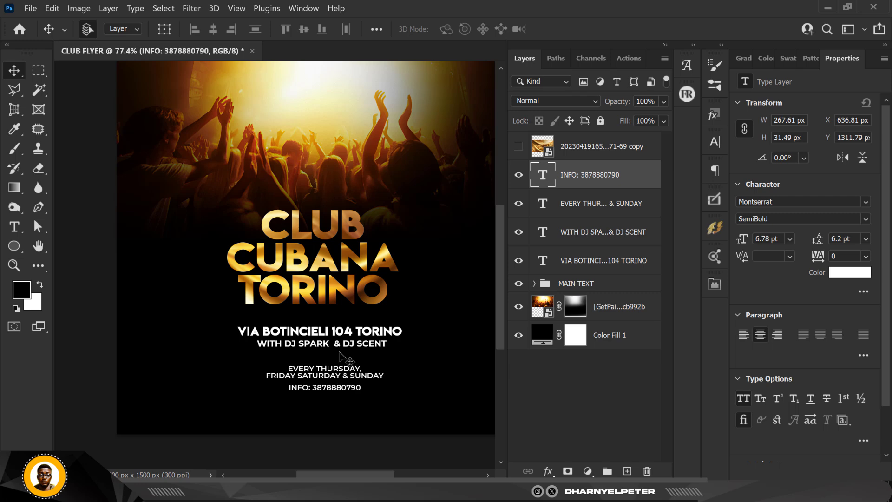
{"action": "scroll", "coordinate": [281, 283], "scroll_direction": "down", "scroll_amount": 3}
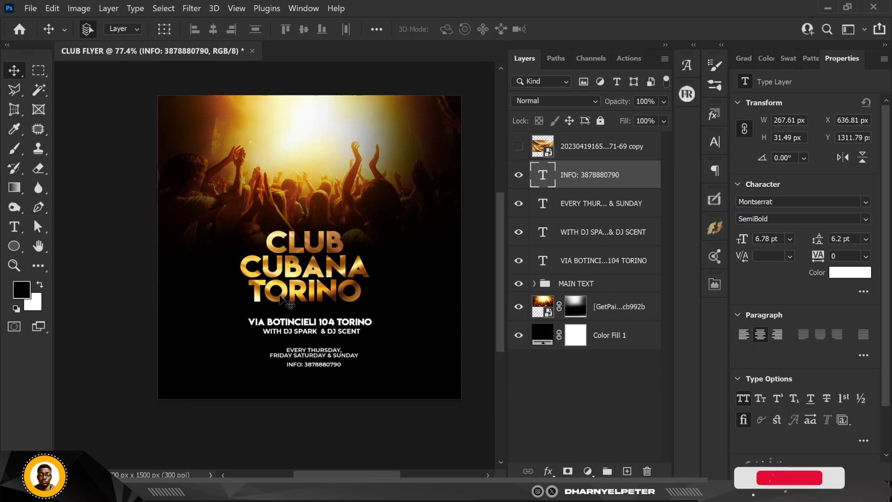
{"action": "scroll", "coordinate": [282, 366], "scroll_direction": "up", "scroll_amount": 2}
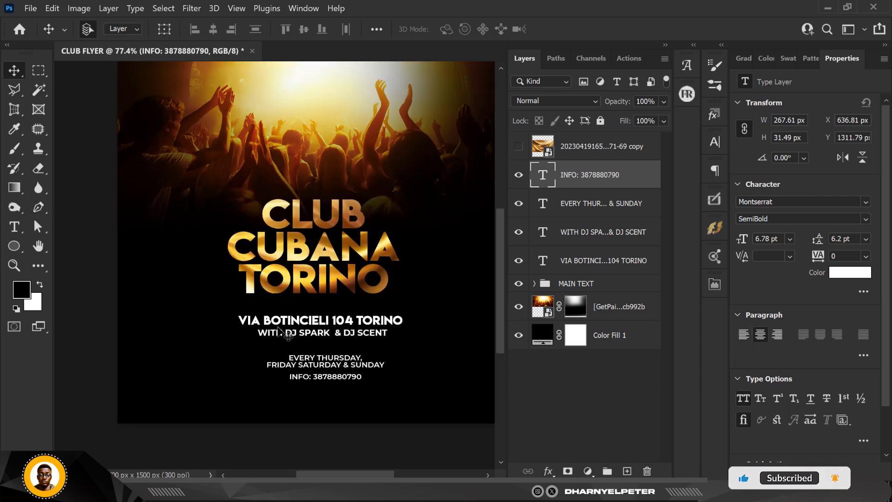
{"action": "scroll", "coordinate": [324, 216], "scroll_direction": "up", "scroll_amount": 1}
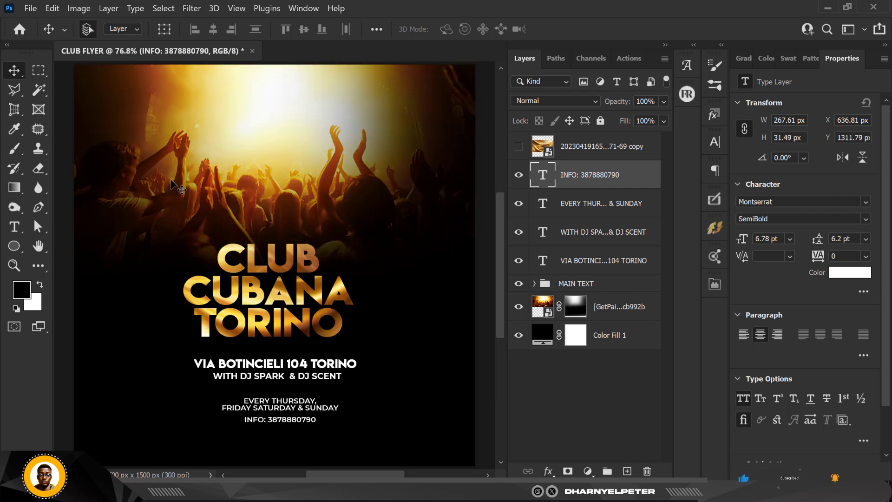
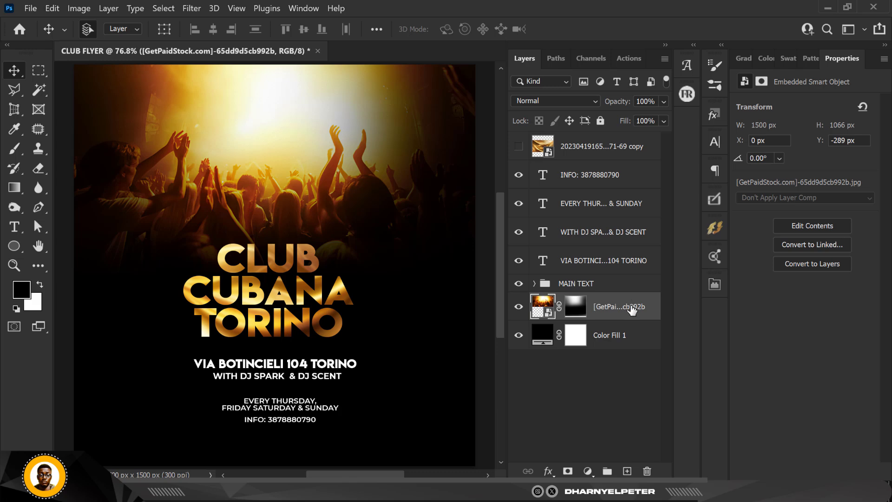
Step: Group the crowd photo and black Color Fill layers into a group named BG
{"action": "left_click", "coordinate": [633, 341], "text": "shift"}
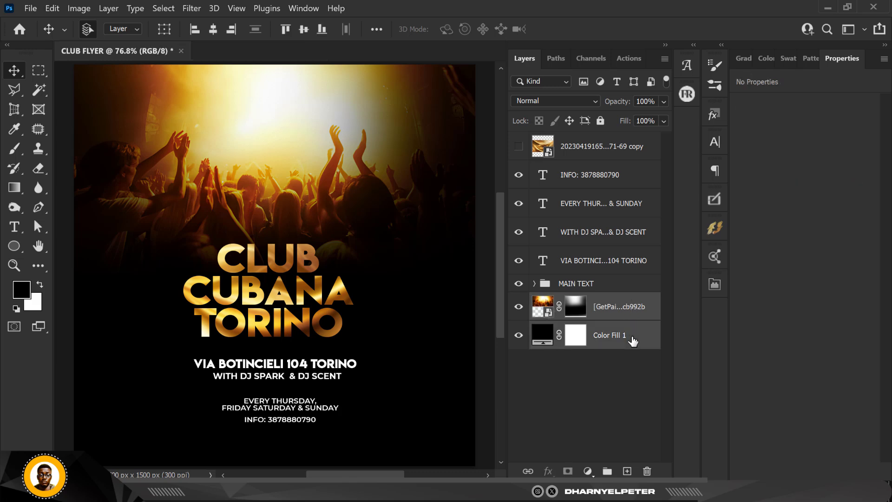
{"action": "right_click", "coordinate": [652, 335]}
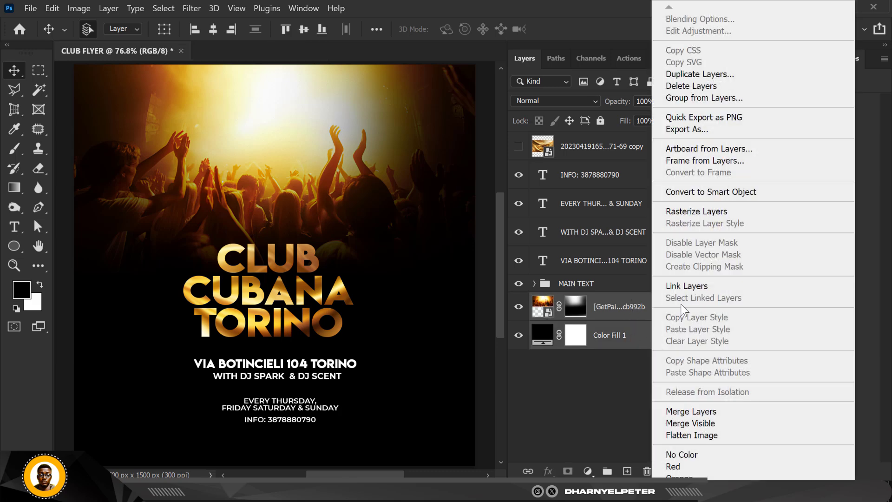
{"action": "left_click", "coordinate": [606, 369]}
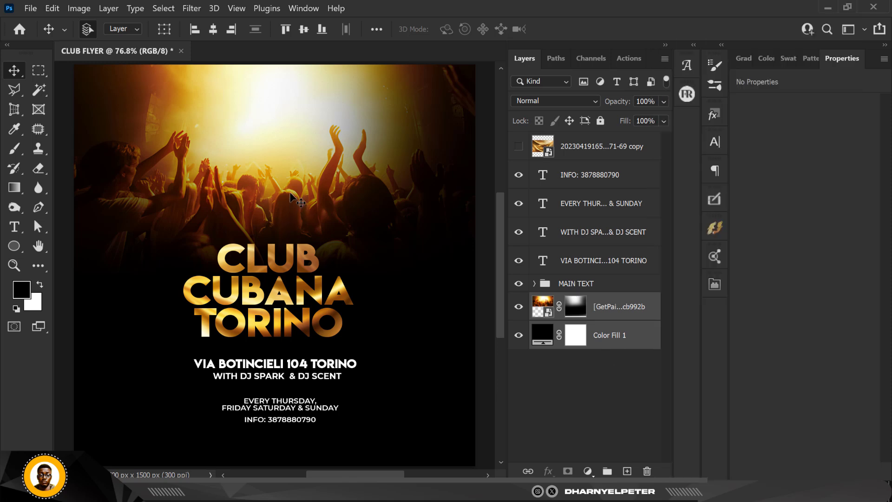
{"action": "left_click_drag", "start_coordinate": [291, 186], "coordinate": [292, 196]}
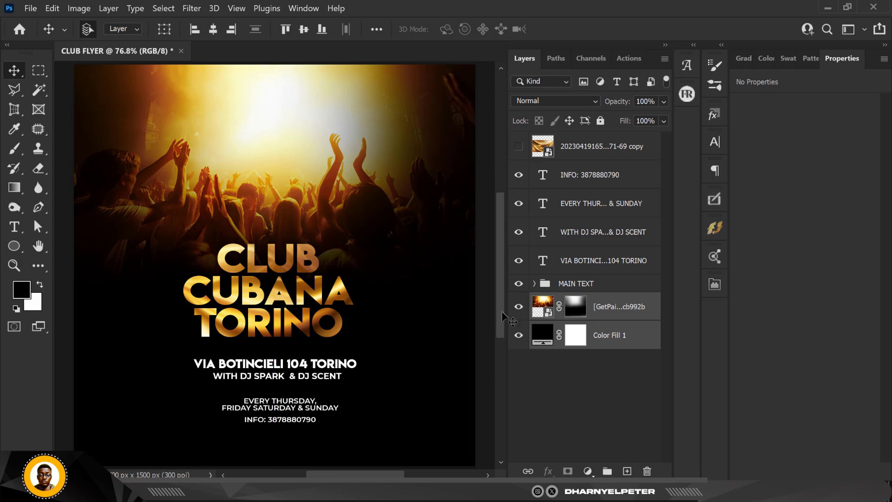
{"action": "key", "text": "ctrl+g"}
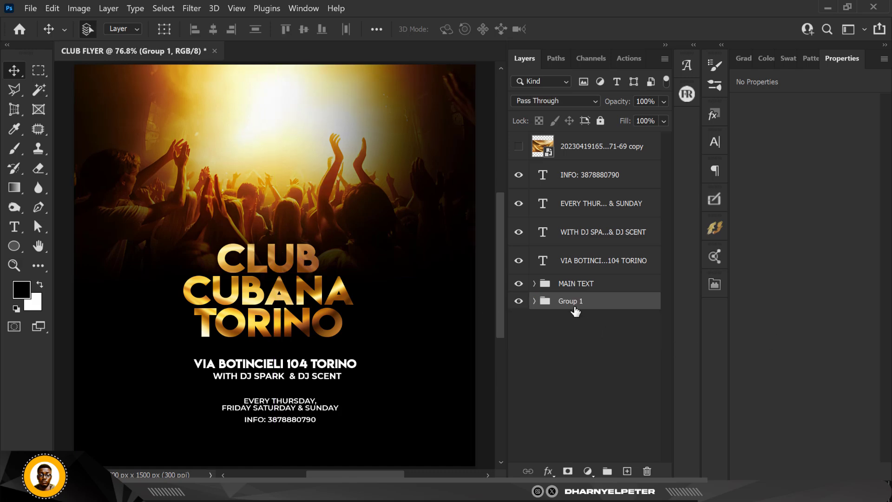
{"action": "double_click", "coordinate": [567, 301]}
{"action": "type", "text": "BG"}
{"action": "key", "text": "Return"}
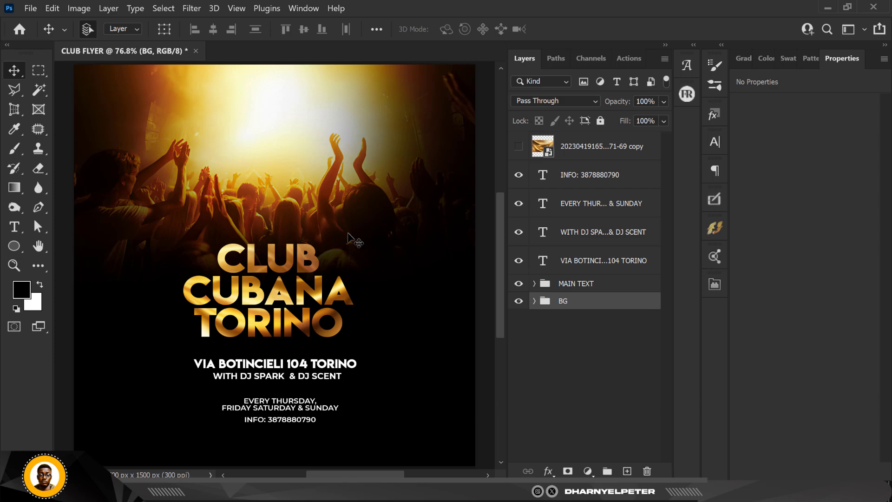
Step: Group the four event-detail text layers as OTHER TEXT, then nudge all flyer text slightly down
{"action": "left_click", "coordinate": [592, 265]}
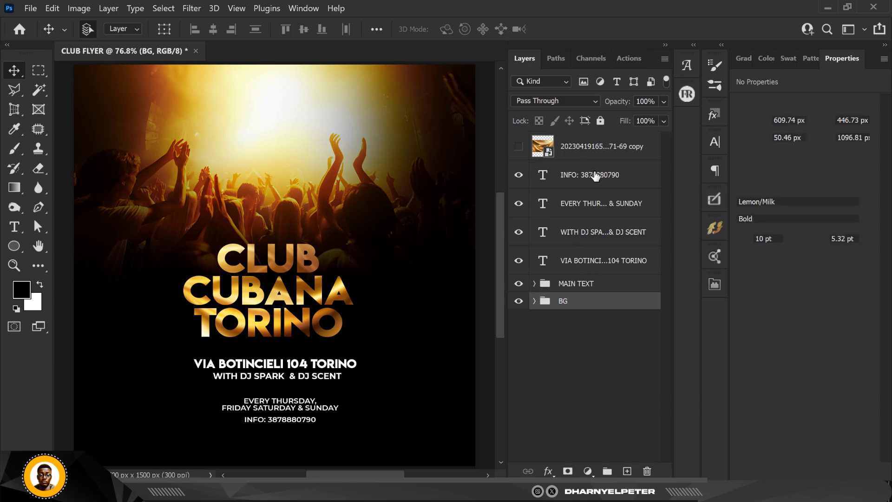
{"action": "left_click", "coordinate": [595, 175]}
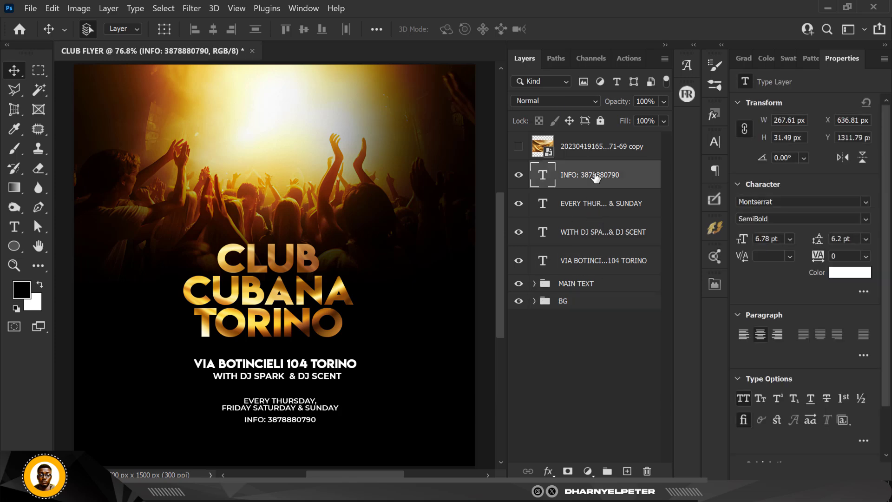
{"action": "left_click", "coordinate": [603, 263], "text": "shift"}
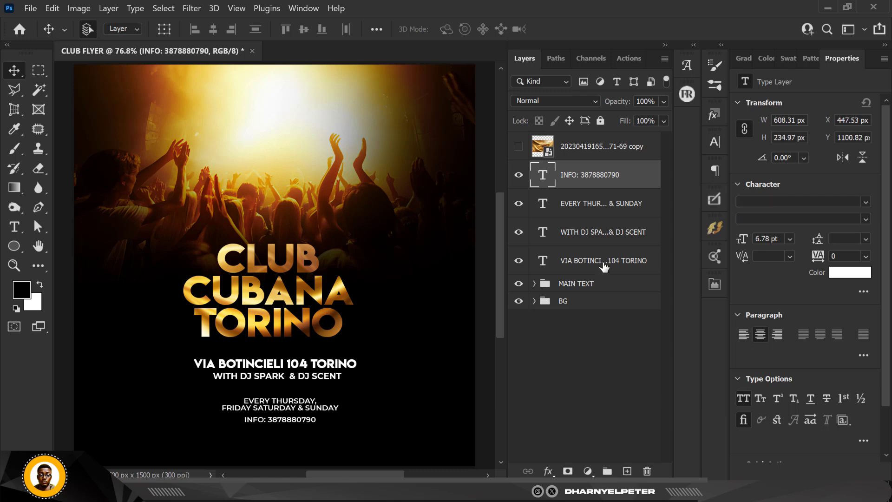
{"action": "left_click", "coordinate": [607, 470]}
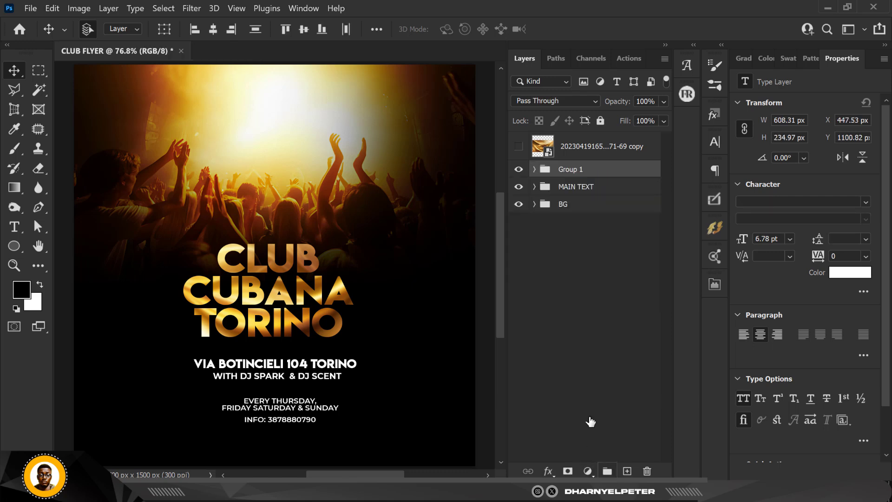
{"action": "double_click", "coordinate": [567, 169]}
{"action": "type", "text": "OTHER TEXT"}
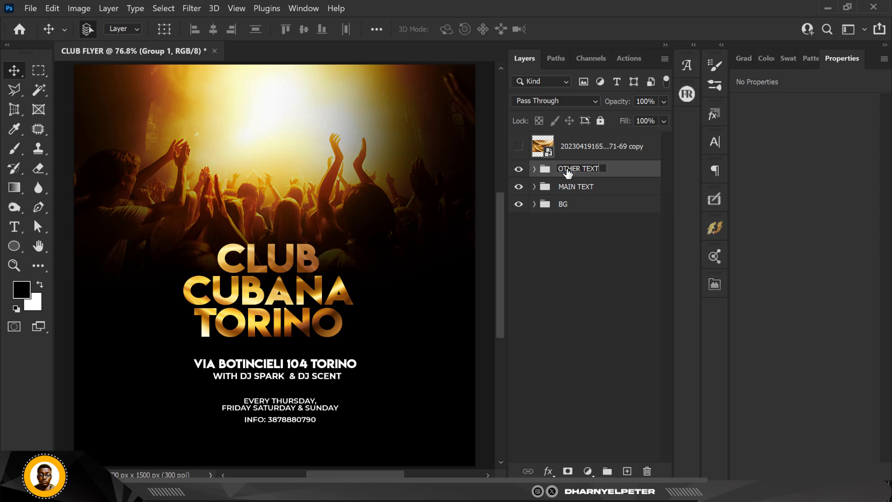
{"action": "key", "text": "Return"}
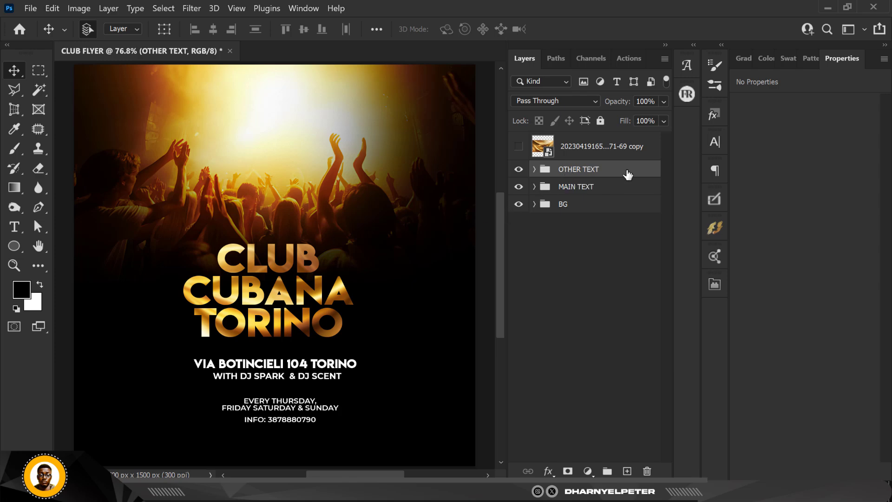
{"action": "left_click", "coordinate": [617, 190], "text": "shift"}
{"action": "key", "text": "shift+Down"}
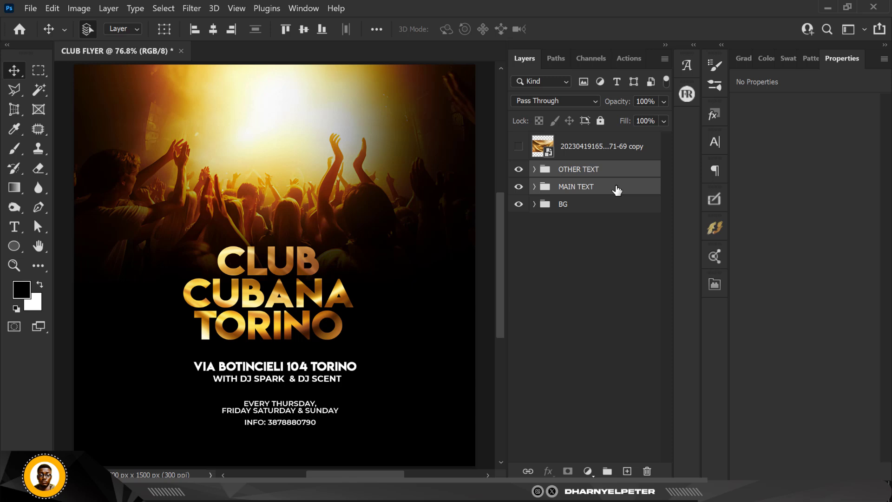
Step: Nudge the OTHER TEXT and MAIN TEXT groups slightly back upward
{"action": "key", "text": "ctrl"}
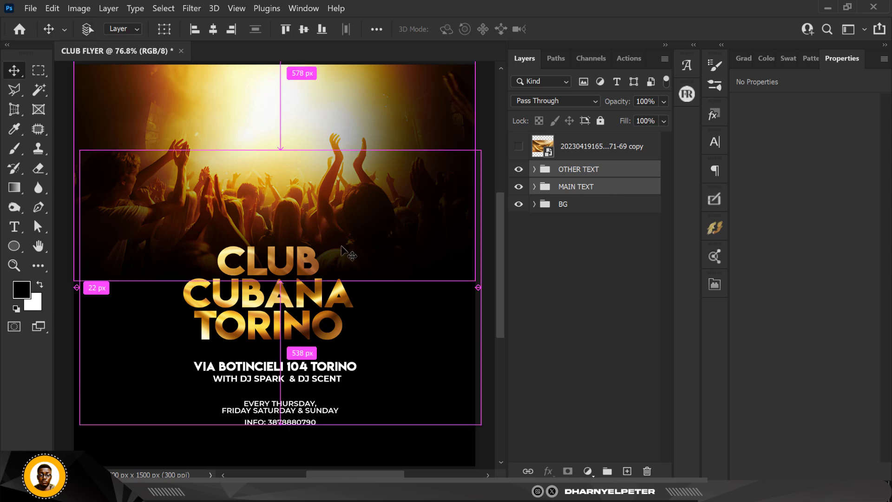
{"action": "scroll", "coordinate": [341, 206], "scroll_direction": "down", "scroll_amount": 3}
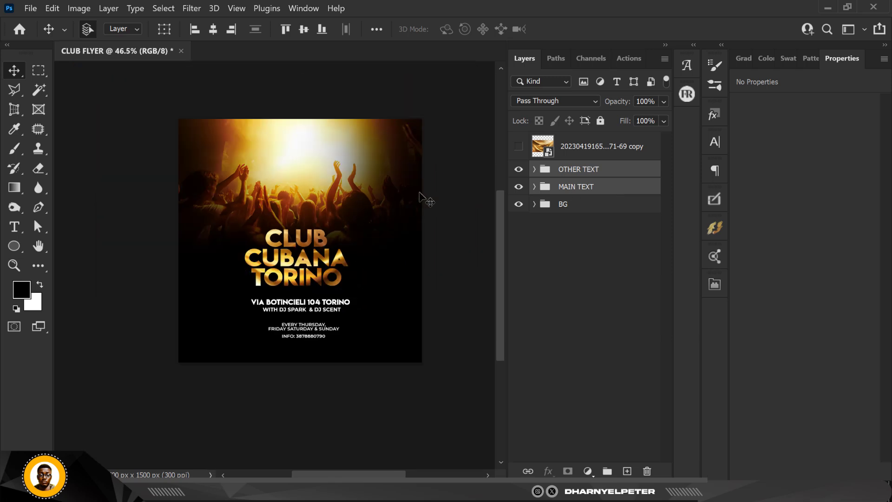
{"action": "scroll", "coordinate": [340, 255], "scroll_direction": "up", "scroll_amount": 3}
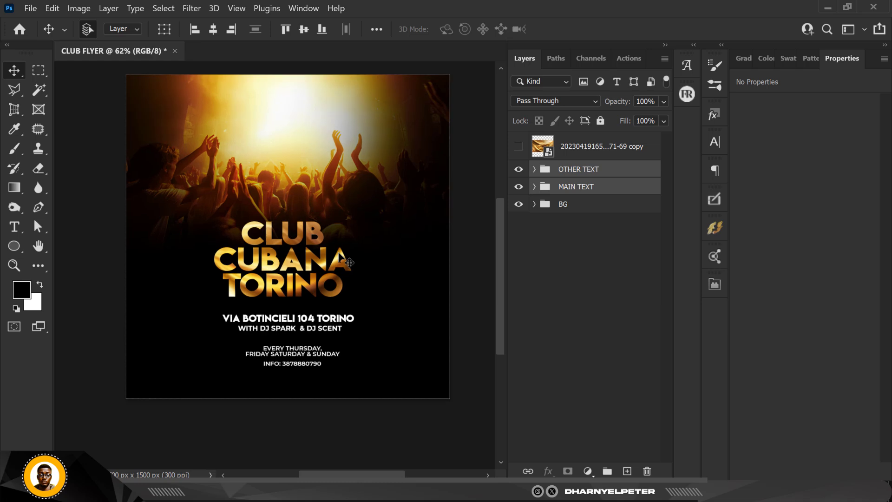
{"action": "left_click", "coordinate": [615, 176]}
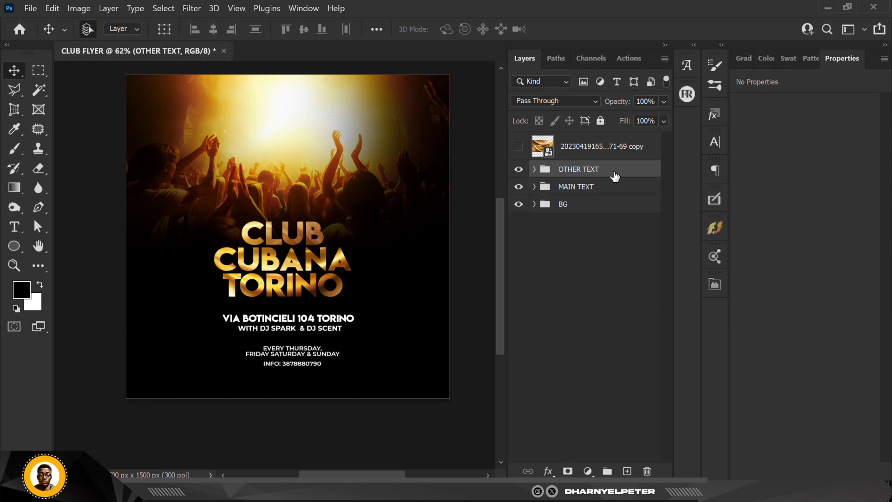
{"action": "key", "text": "shift+Up"}
{"action": "key", "text": "shift+Up"}
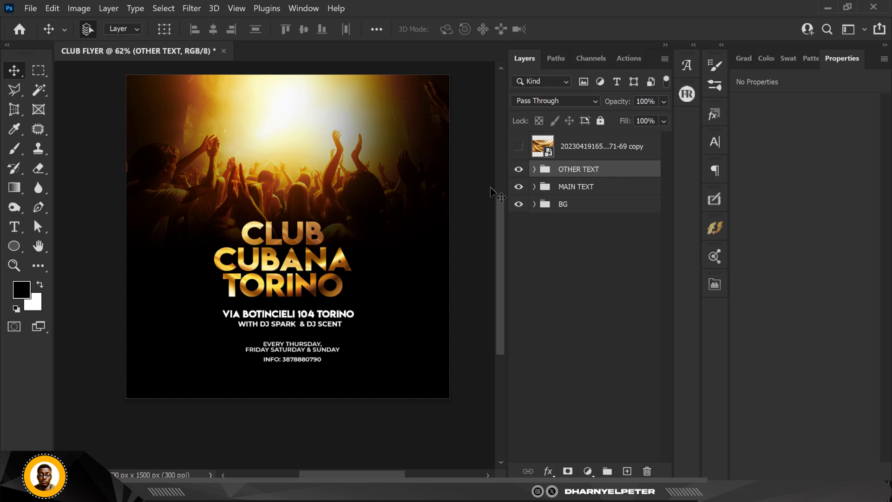
{"action": "left_click", "coordinate": [592, 186]}
{"action": "key", "text": "shift+Up"}
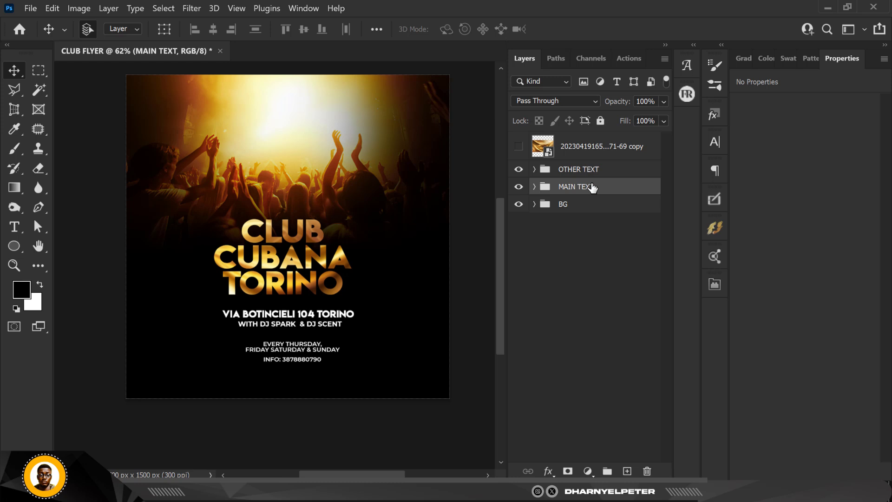
Step: Scale the gold MAIN TEXT title up to about 107%
{"action": "key", "text": "ctrl+t"}
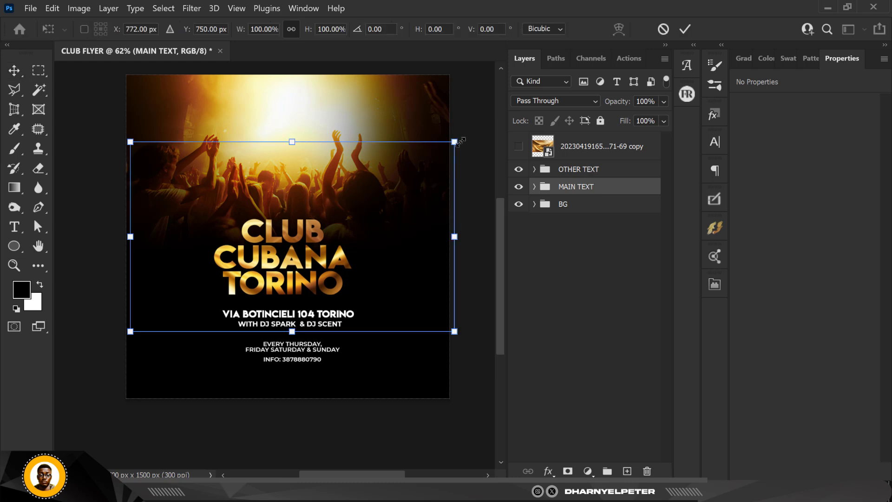
{"action": "left_click_drag", "start_coordinate": [462, 139], "coordinate": [472, 133]}
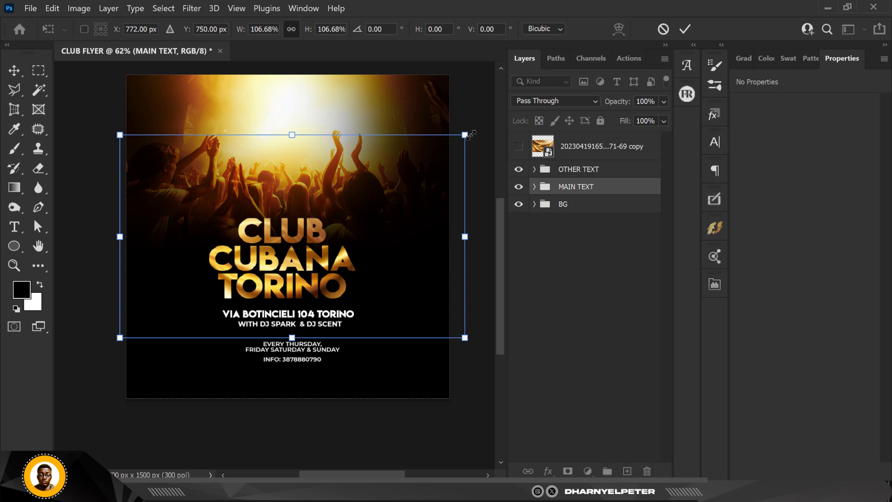
{"action": "key", "text": "Return"}
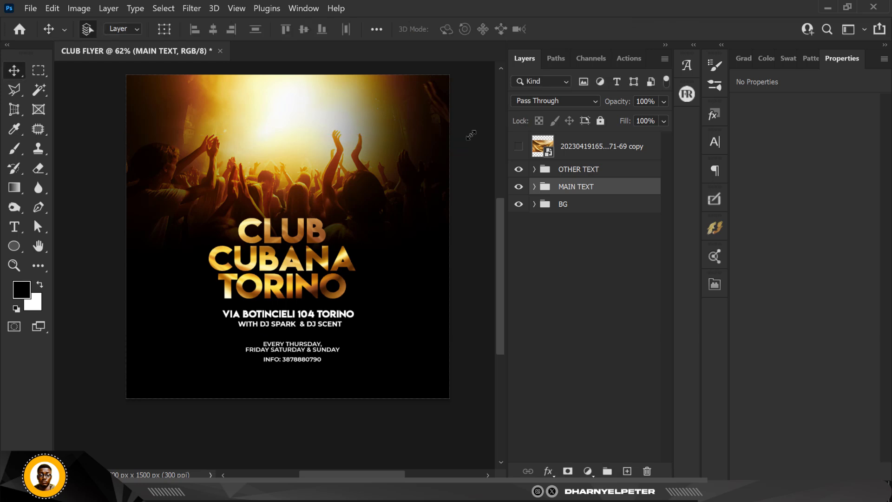
{"action": "scroll", "coordinate": [326, 186], "scroll_direction": "up", "scroll_amount": 1}
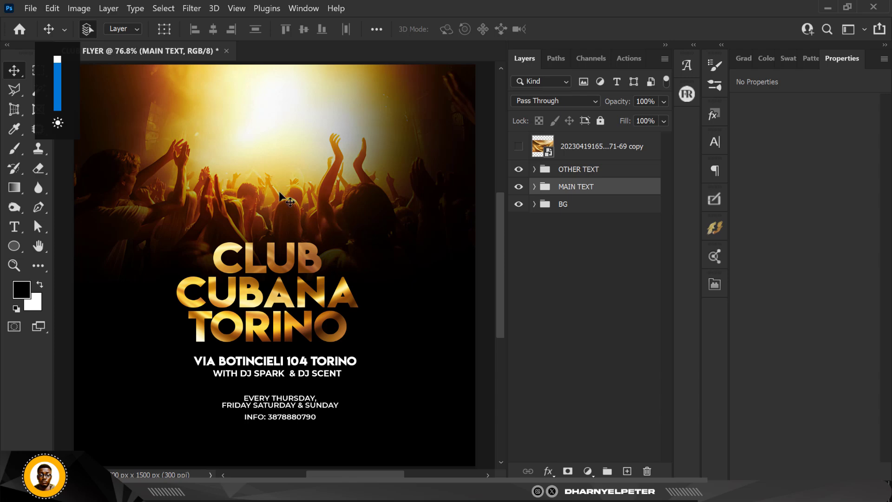
{"action": "scroll", "coordinate": [346, 176], "scroll_direction": "down", "scroll_amount": 1}
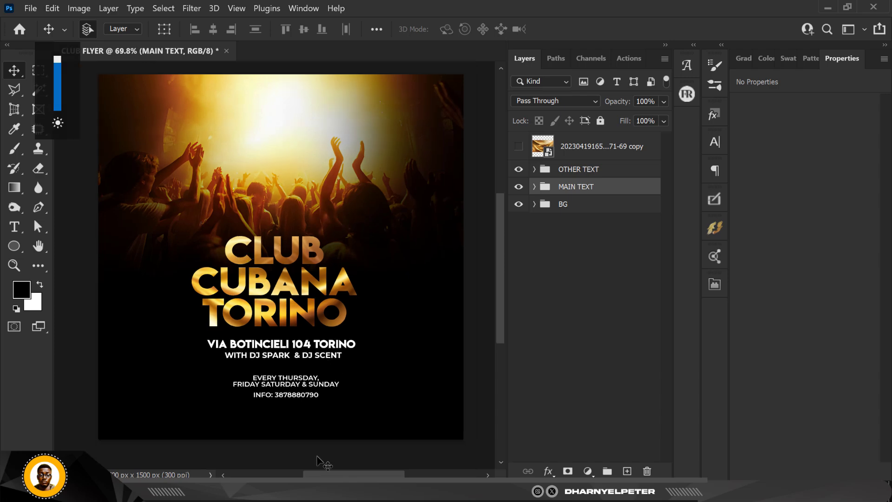
Step: Drag the Pngtree smoke-and-sparks PNG from Explorer onto the flyer canvas
{"action": "key", "text": "alt+Tab"}
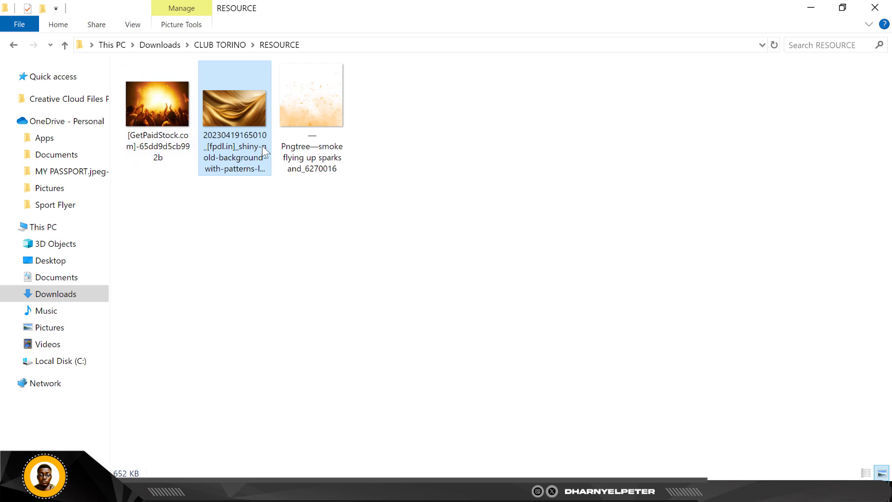
{"action": "left_click", "coordinate": [301, 121]}
{"action": "left_click_drag", "start_coordinate": [306, 108], "coordinate": [318, 312]}
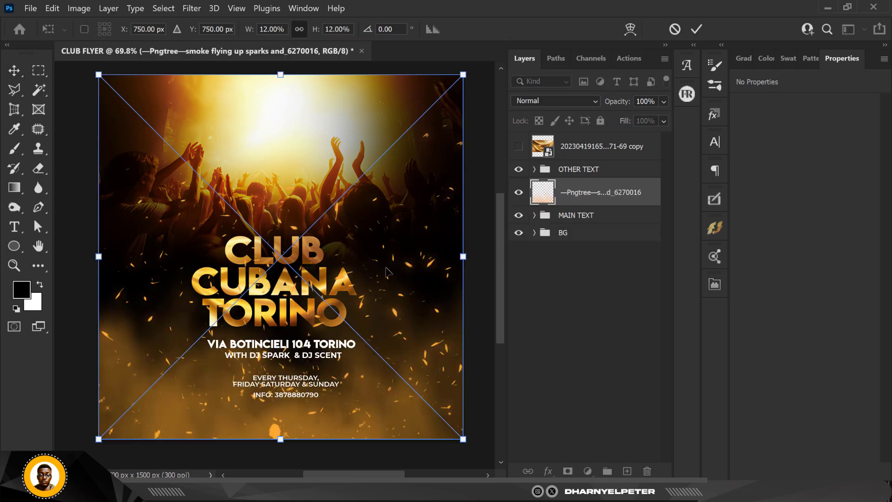
Step: Move the placed smoke layer lower, commit it, and add a layer mask
{"action": "left_click_drag", "start_coordinate": [402, 355], "coordinate": [395, 322]}
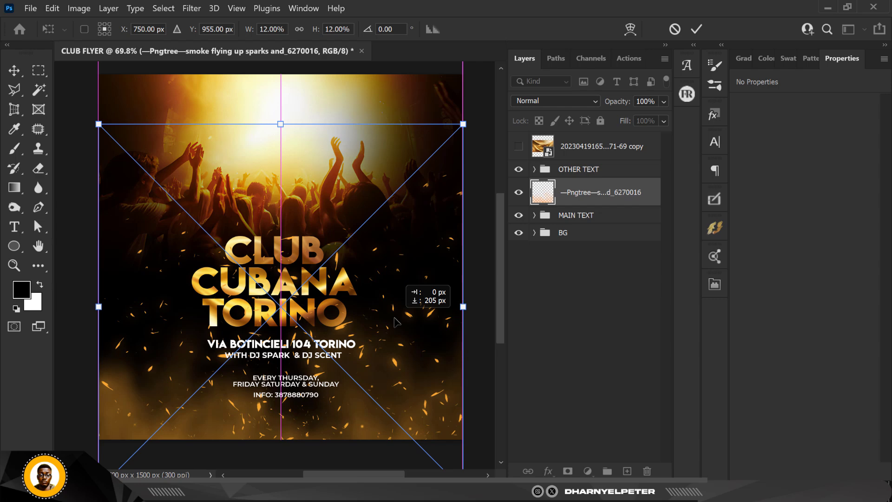
{"action": "key", "text": "Return"}
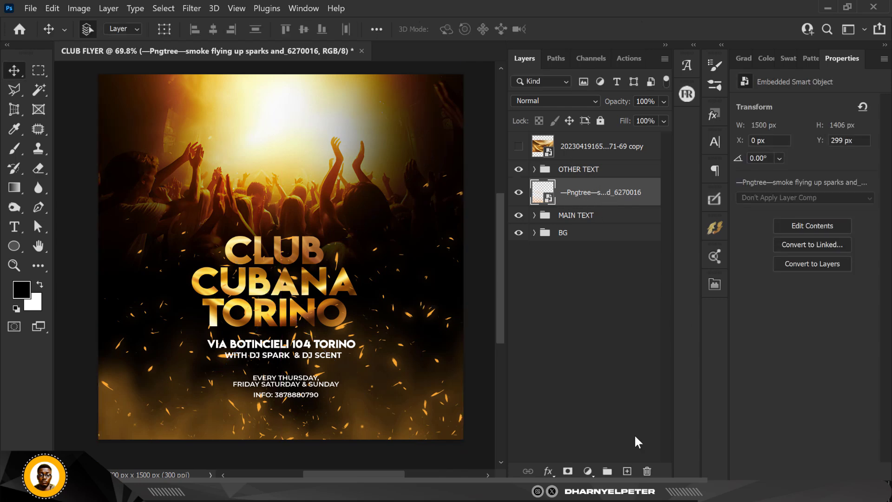
{"action": "left_click", "coordinate": [574, 471]}
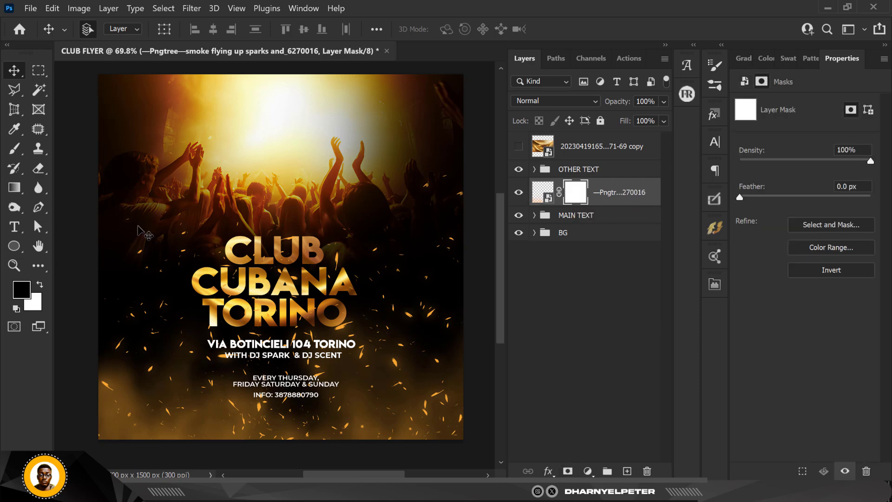
Step: Paint black on the sparks mask with a 500 px, ~71% flow brush over title and top
{"action": "key", "text": "b"}
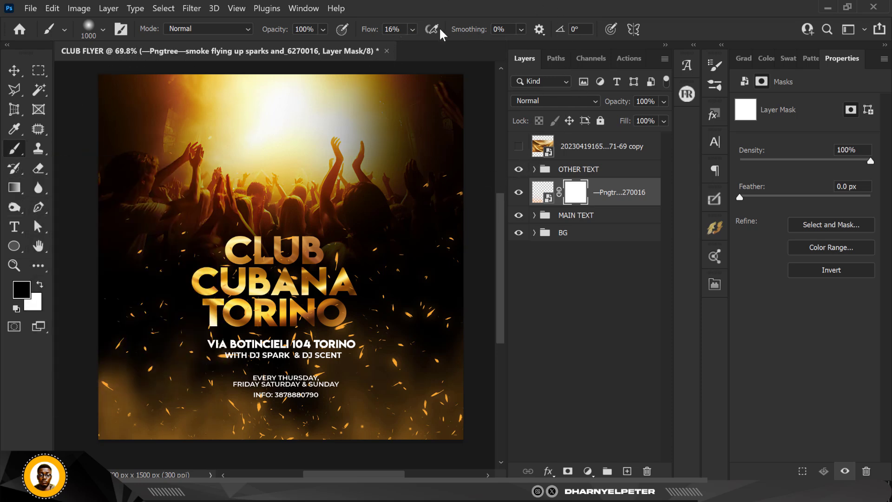
{"action": "left_click", "coordinate": [412, 29]}
{"action": "left_click_drag", "start_coordinate": [419, 45], "coordinate": [456, 47]}
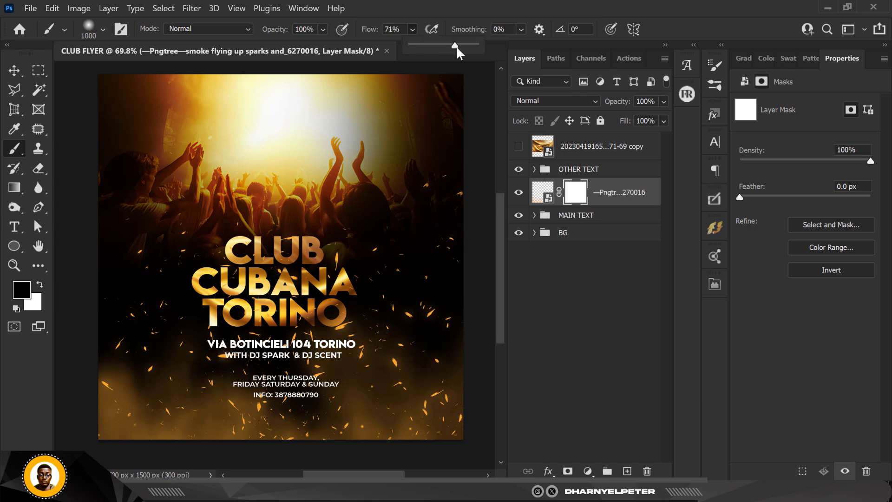
{"action": "left_click", "coordinate": [571, 195]}
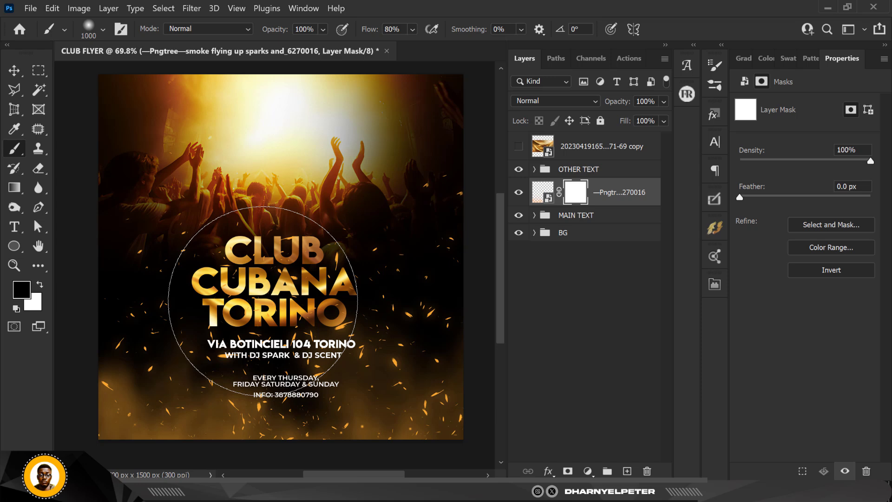
{"action": "key", "text": "bracketleft"}
{"action": "key", "text": "bracketleft"}
{"action": "key", "text": "bracketleft"}
{"action": "mouse_move", "coordinate": [190, 298]}
{"action": "left_mouse_down"}
{"action": "mouse_move", "coordinate": [167, 303]}
{"action": "mouse_move", "coordinate": [246, 336]}
{"action": "mouse_move", "coordinate": [335, 339]}
{"action": "mouse_move", "coordinate": [175, 295]}
{"action": "mouse_move", "coordinate": [419, 306]}
{"action": "mouse_move", "coordinate": [359, 337]}
{"action": "mouse_move", "coordinate": [212, 356]}
{"action": "mouse_move", "coordinate": [147, 277]}
{"action": "left_mouse_up"}
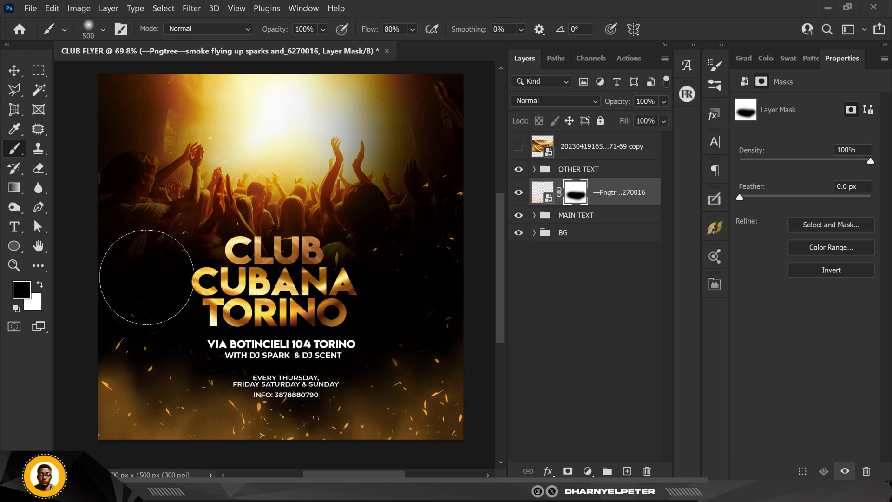
{"action": "mouse_move", "coordinate": [139, 238]}
{"action": "left_mouse_down"}
{"action": "mouse_move", "coordinate": [139, 263]}
{"action": "mouse_move", "coordinate": [100, 239]}
{"action": "mouse_move", "coordinate": [432, 217]}
{"action": "left_mouse_up"}
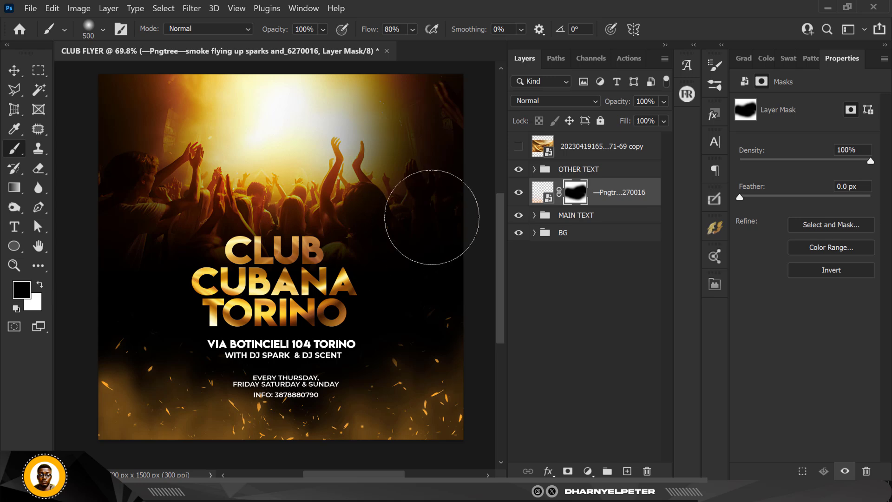
{"action": "scroll", "coordinate": [431, 217], "scroll_direction": "down", "scroll_amount": 1}
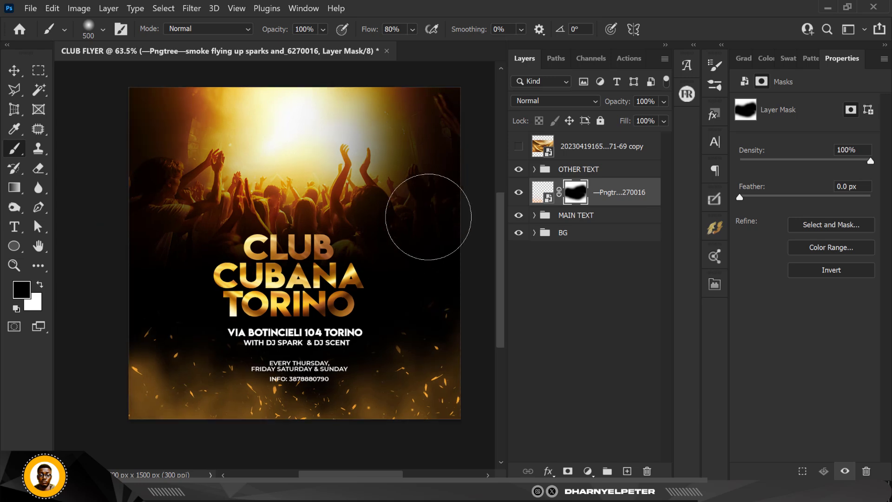
Step: Set the sparks layer's blend mode to Screen and clear the layer selection
{"action": "left_click", "coordinate": [551, 102]}
{"action": "left_click", "coordinate": [539, 216]}
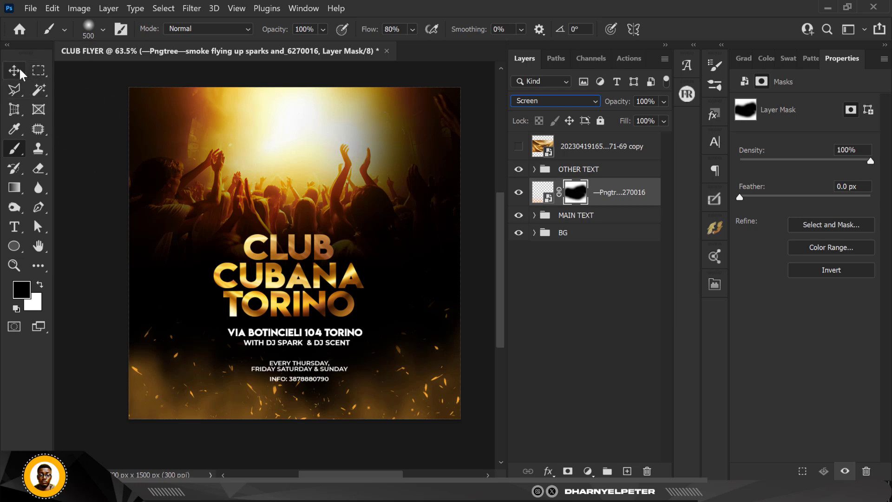
{"action": "left_click", "coordinate": [14, 70]}
{"action": "left_click", "coordinate": [72, 136]}
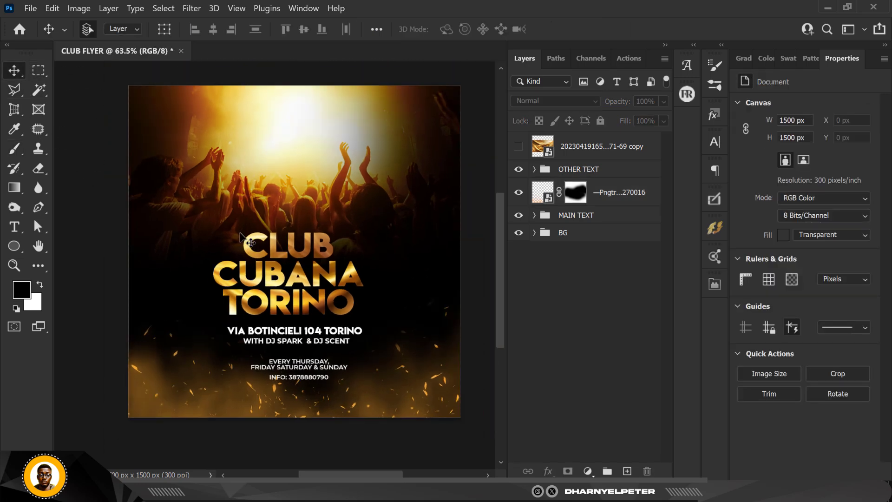
Step: Expand the BG group and target the crowd photo's layer mask
{"action": "scroll", "coordinate": [244, 240], "scroll_direction": "up", "scroll_amount": 2}
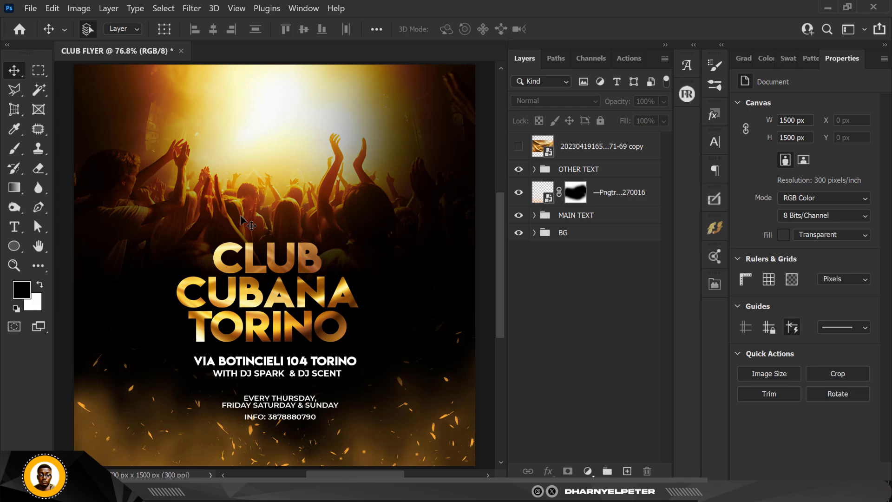
{"action": "scroll", "coordinate": [241, 215], "scroll_direction": "down", "scroll_amount": 1}
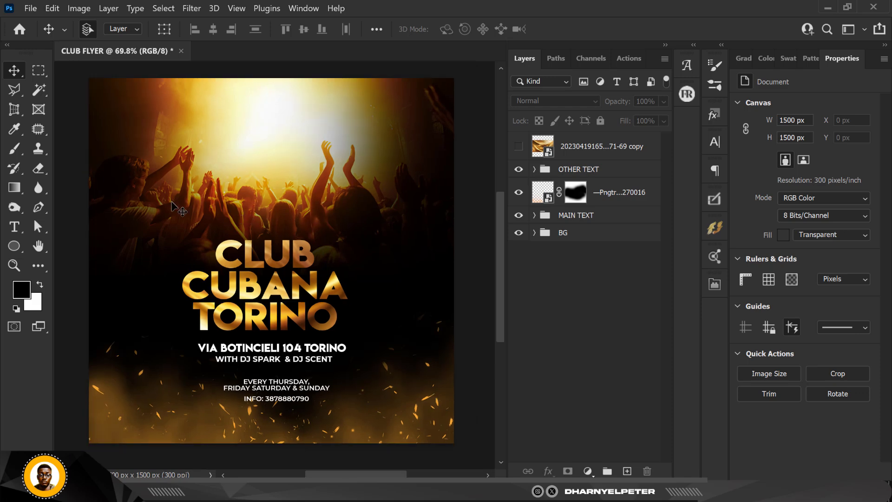
{"action": "left_click", "coordinate": [130, 183], "text": "ctrl"}
{"action": "left_click", "coordinate": [583, 254]}
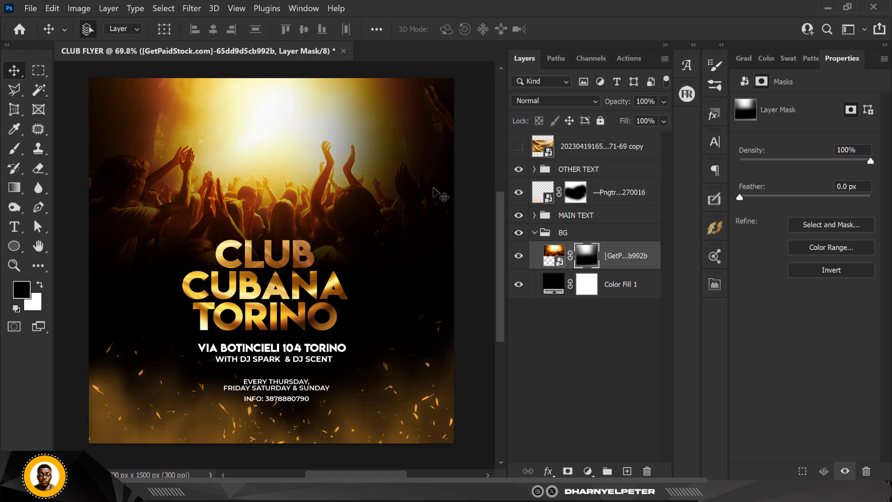
Step: Softly paint black over the upper-left on the crowd mask with an 800 px, 31% flow brush
{"action": "key", "text": "b"}
{"action": "key", "text": "bracketright"}
{"action": "key", "text": "bracketright"}
{"action": "key", "text": "bracketright"}
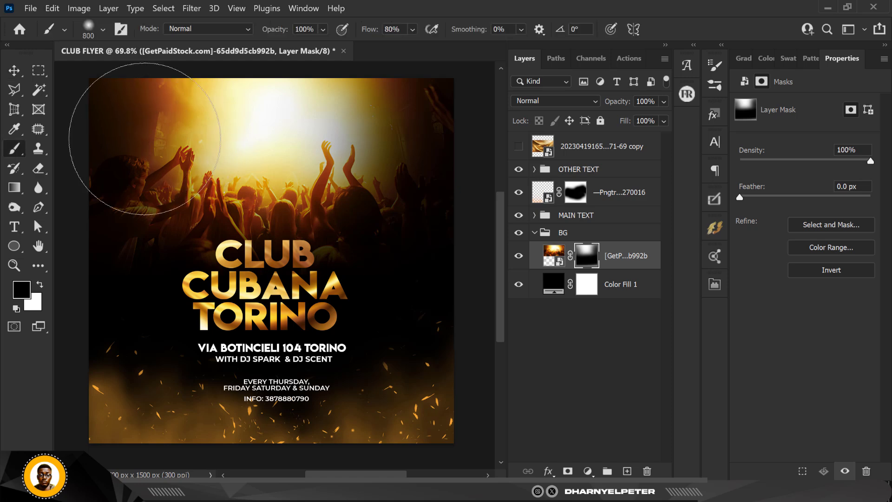
{"action": "left_click_drag", "start_coordinate": [129, 140], "coordinate": [110, 149]}
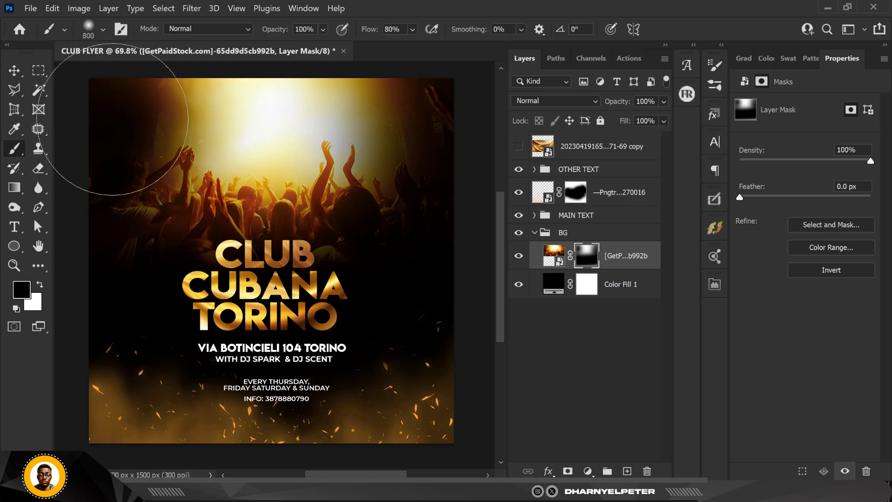
{"action": "key", "text": "ctrl+z"}
{"action": "left_click", "coordinate": [412, 30]}
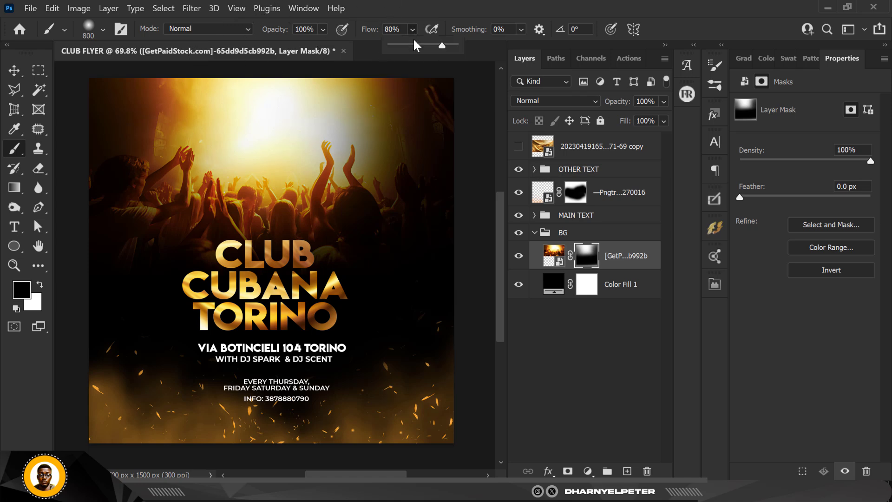
{"action": "left_click", "coordinate": [410, 44]}
{"action": "left_click", "coordinate": [113, 188]}
{"action": "mouse_move", "coordinate": [116, 153]}
{"action": "left_mouse_down"}
{"action": "mouse_move", "coordinate": [119, 115]}
{"action": "mouse_move", "coordinate": [119, 132]}
{"action": "left_mouse_up"}
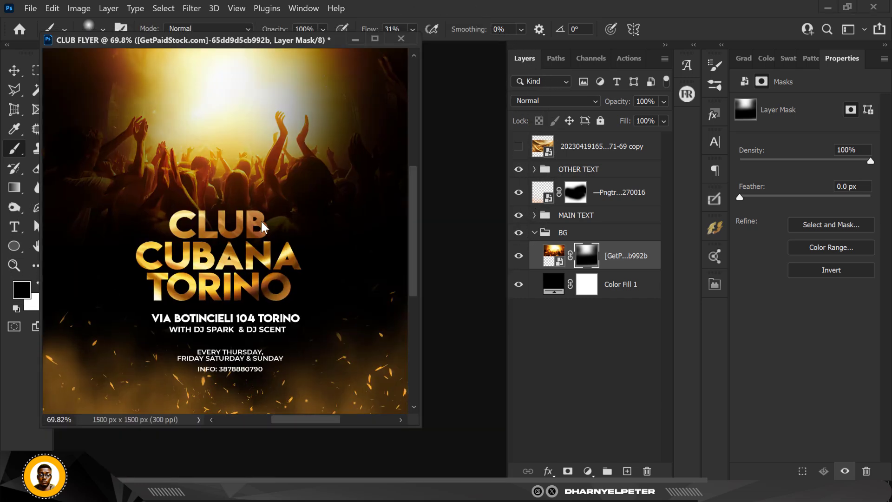
Step: Dock the flyer window back as a tab and select the hidden gold background copy layer
{"action": "left_click_drag", "start_coordinate": [213, 40], "coordinate": [260, 53]}
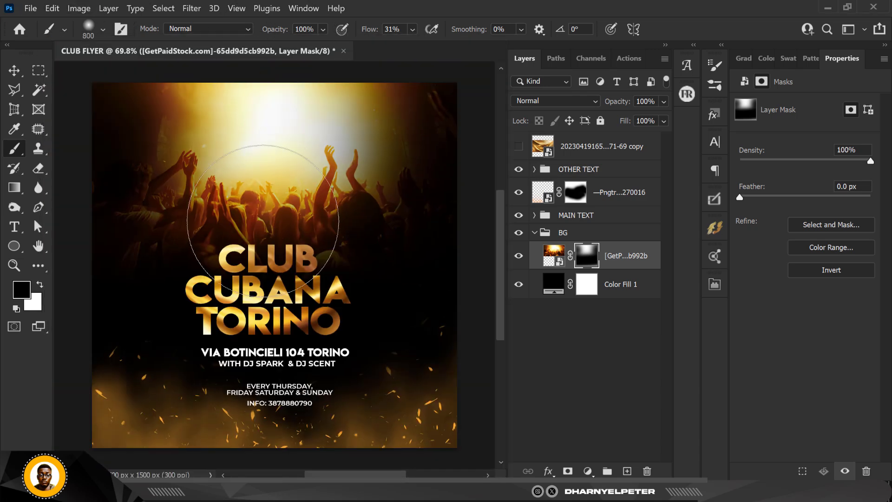
{"action": "scroll", "coordinate": [374, 50], "scroll_direction": "down", "scroll_amount": 3}
{"action": "scroll", "coordinate": [389, 85], "scroll_direction": "up", "scroll_amount": 1}
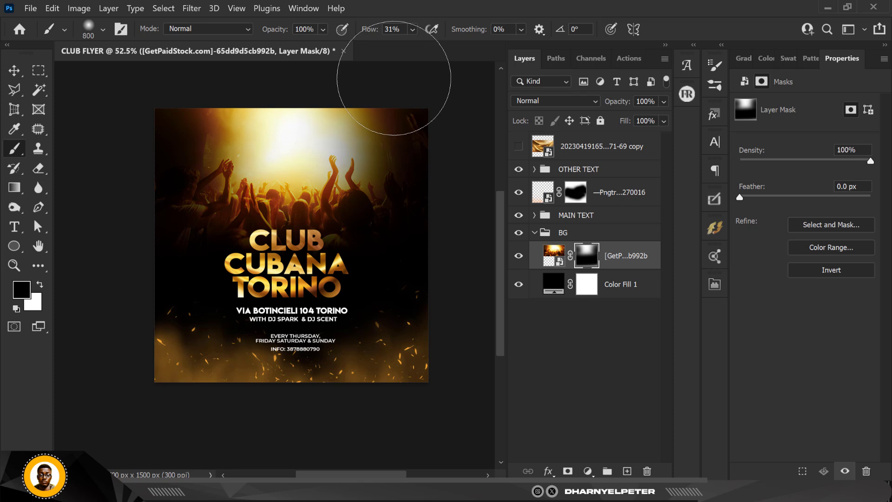
{"action": "scroll", "coordinate": [340, 289], "scroll_direction": "up", "scroll_amount": 1}
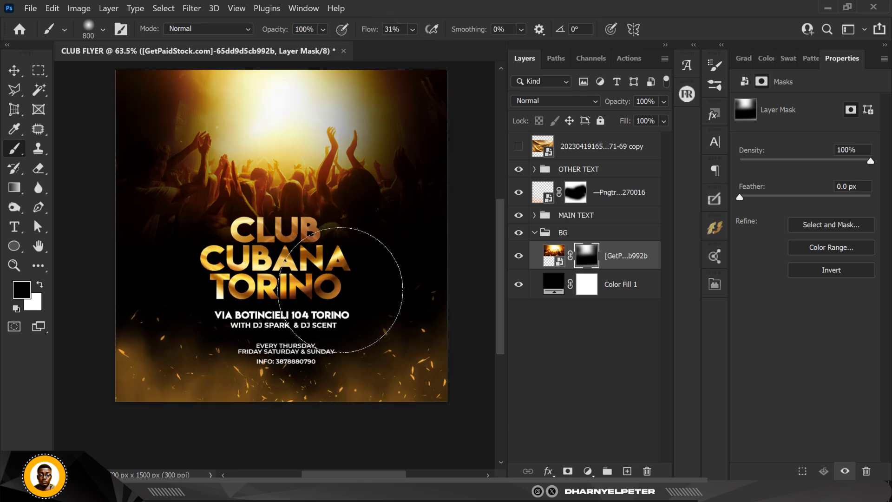
{"action": "left_click", "coordinate": [13, 70]}
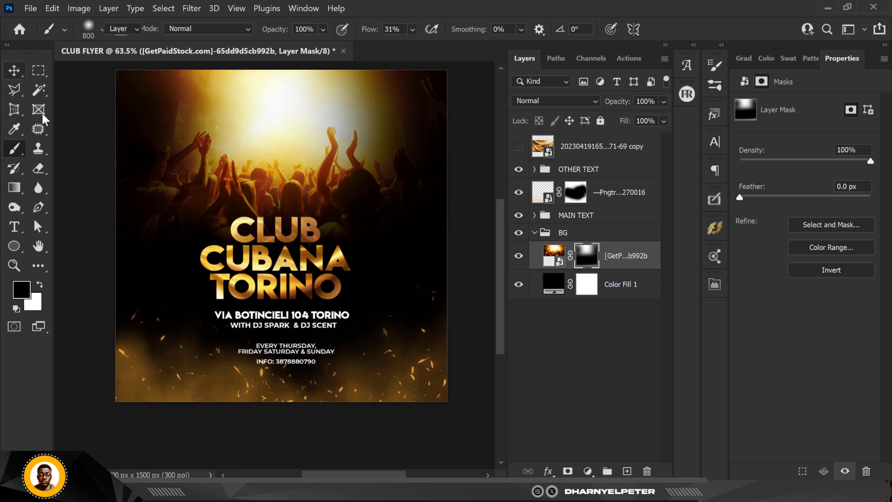
{"action": "left_click", "coordinate": [596, 153]}
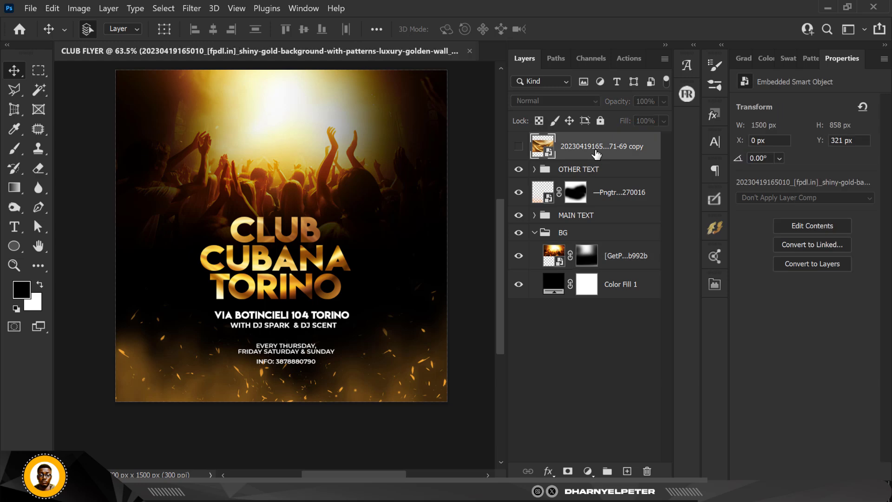
Step: Delete the hidden gold background copy layer and add a new empty layer
{"action": "key", "text": "Delete"}
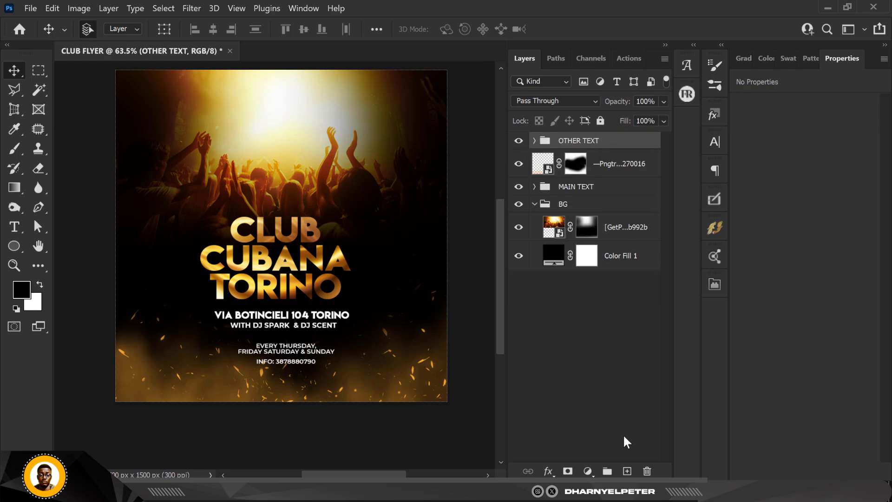
{"action": "left_click", "coordinate": [627, 471]}
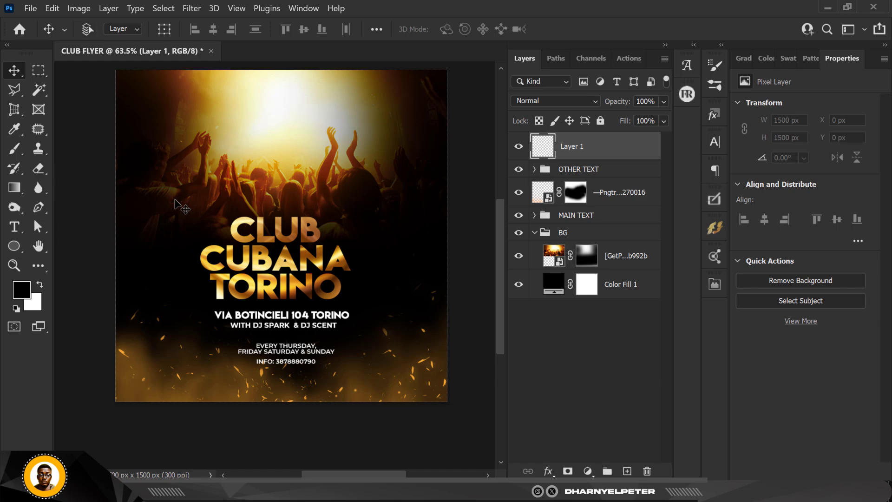
{"action": "scroll", "coordinate": [181, 205], "scroll_direction": "up", "scroll_amount": 1}
{"action": "scroll", "coordinate": [181, 205], "scroll_direction": "up", "scroll_amount": 1}
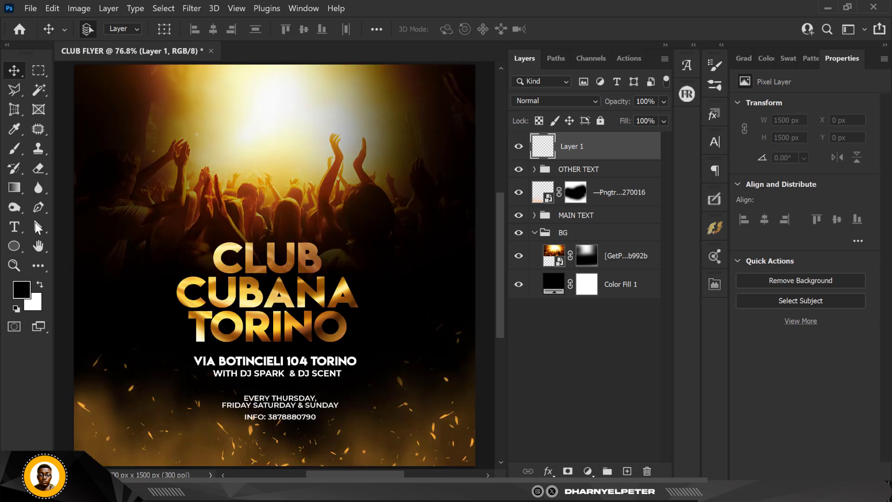
Step: Set the foreground colour to a bright blue
{"action": "left_click", "coordinate": [21, 289]}
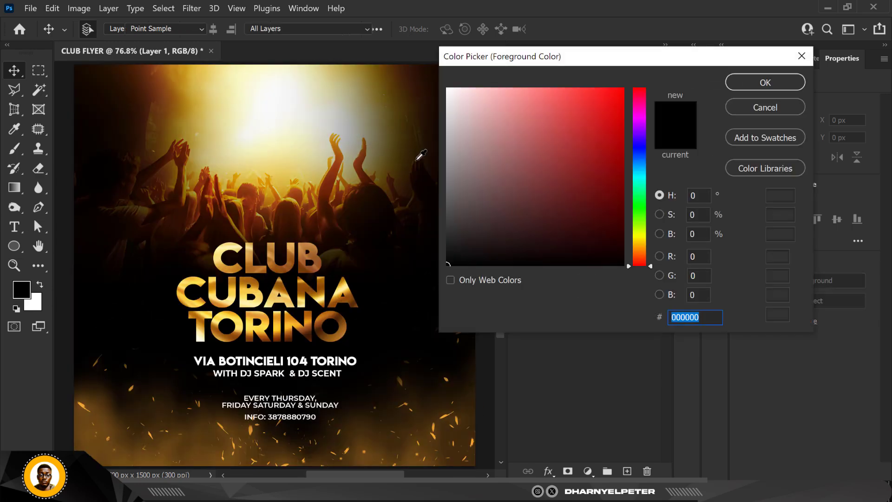
{"action": "left_click", "coordinate": [640, 168]}
{"action": "left_click_drag", "start_coordinate": [641, 153], "coordinate": [641, 155]}
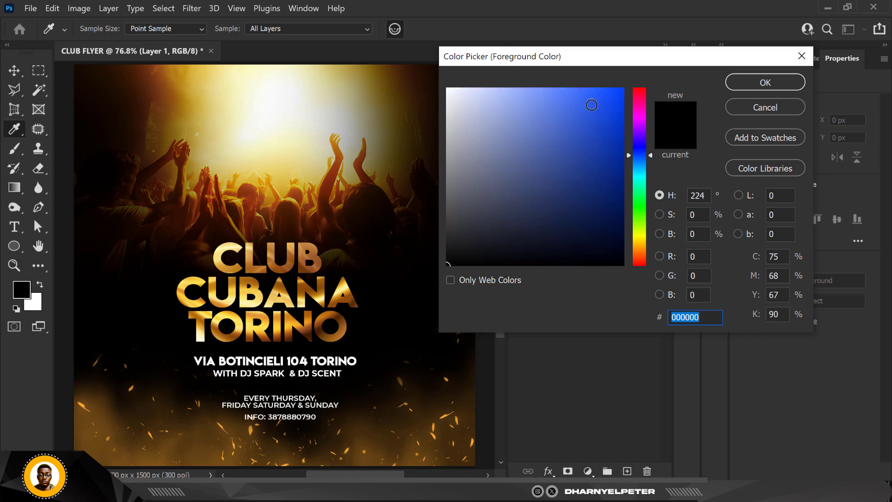
{"action": "left_click", "coordinate": [591, 105]}
{"action": "left_click", "coordinate": [765, 82]}
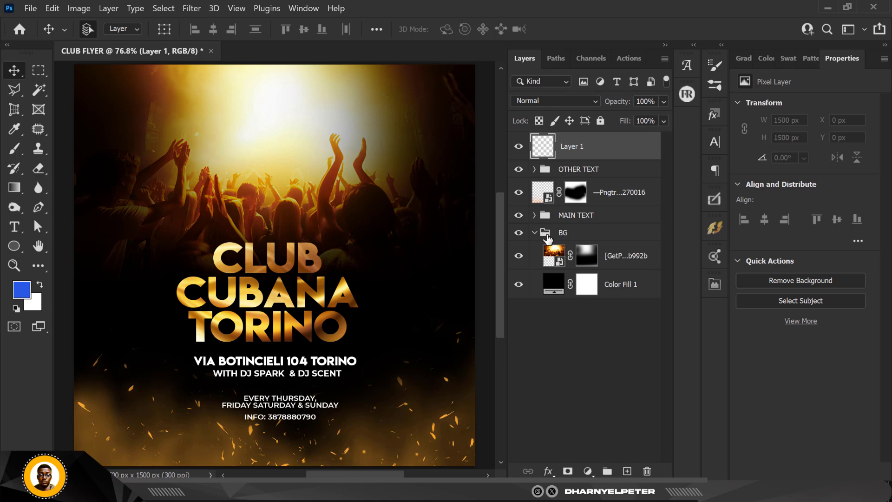
Step: Paint a large soft blue glow top-right with a 1000 px brush at 100% flow
{"action": "key", "text": "b"}
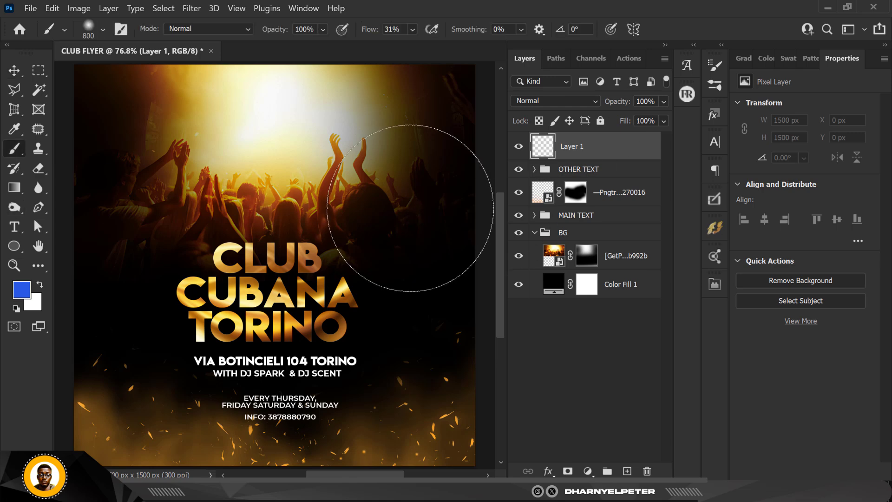
{"action": "left_click", "coordinate": [412, 29]}
{"action": "left_click_drag", "start_coordinate": [434, 45], "coordinate": [470, 45]}
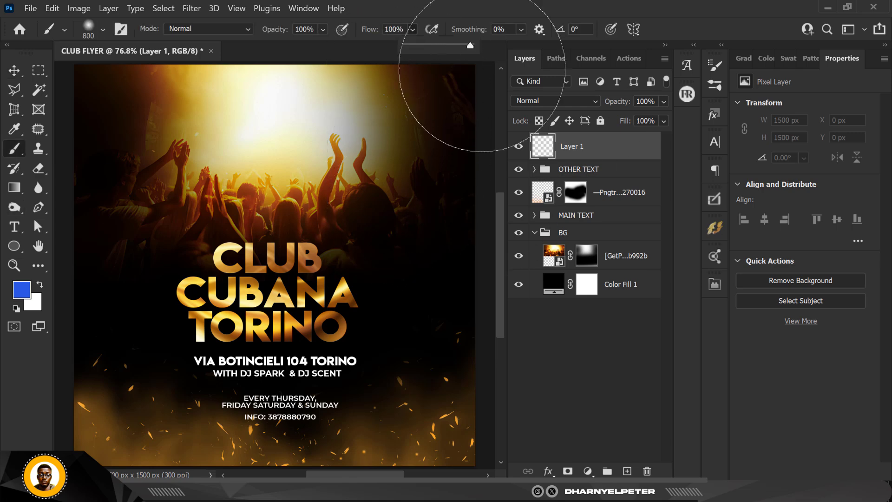
{"action": "scroll", "coordinate": [357, 197], "scroll_direction": "down", "scroll_amount": 3}
{"action": "key", "text": "bracketright"}
{"action": "key", "text": "bracketright"}
{"action": "left_click", "coordinate": [431, 120]}
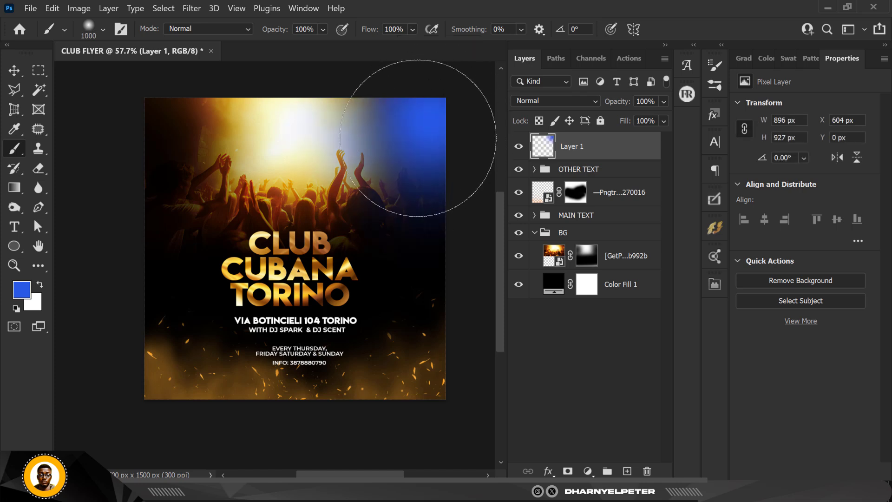
{"action": "key", "text": "ctrl+z"}
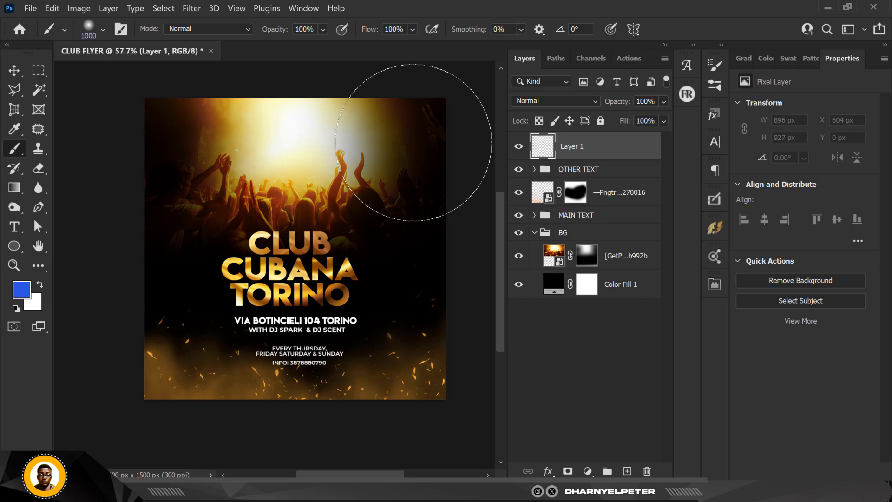
{"action": "left_click", "coordinate": [413, 142]}
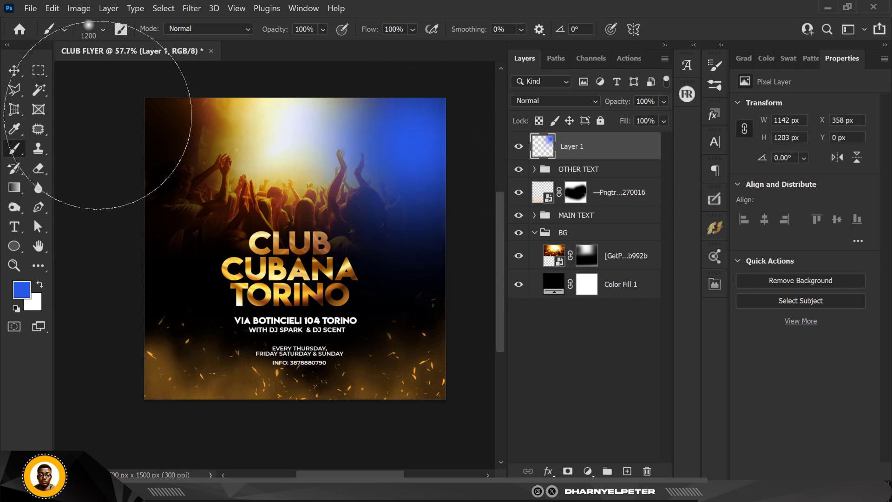
Step: Set Layer 1 to Screen blend mode and add an empty Layer 2 above it
{"action": "left_click", "coordinate": [566, 102]}
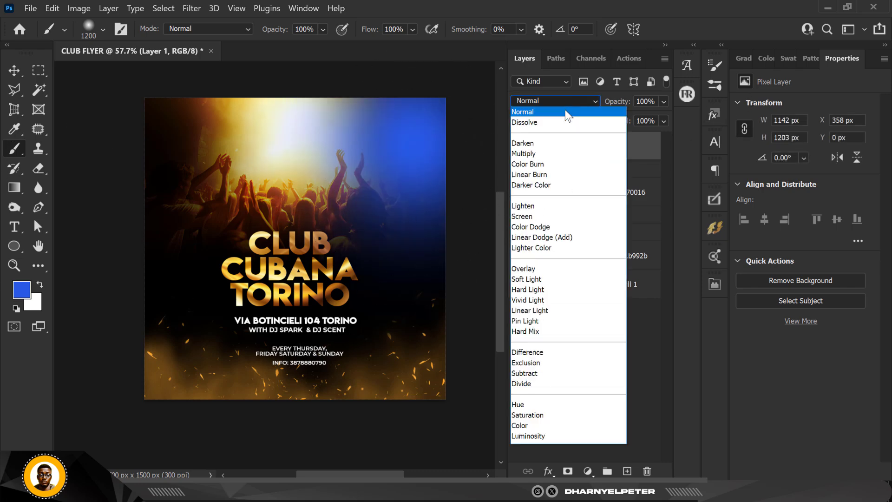
{"action": "left_click", "coordinate": [546, 215]}
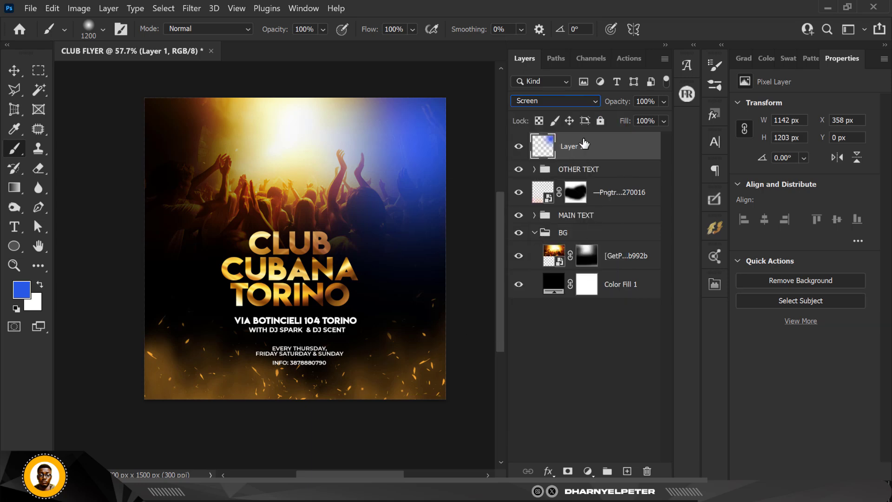
{"action": "left_click", "coordinate": [587, 100]}
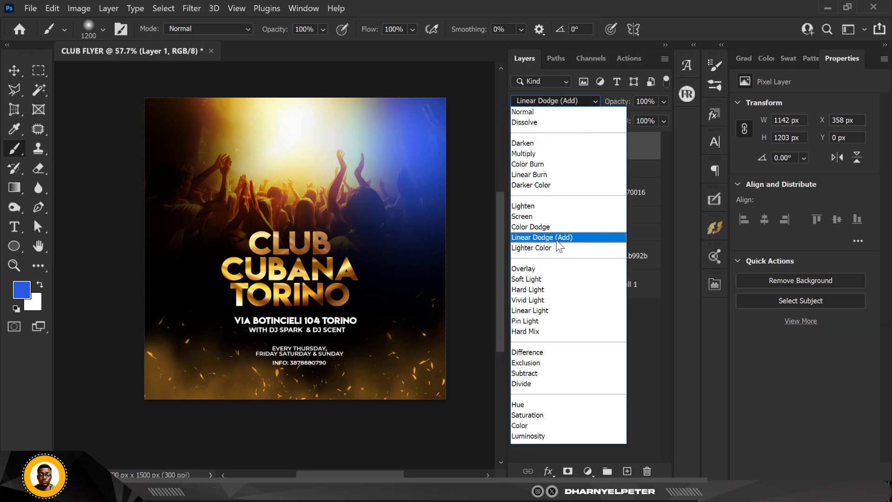
{"action": "left_click", "coordinate": [557, 218]}
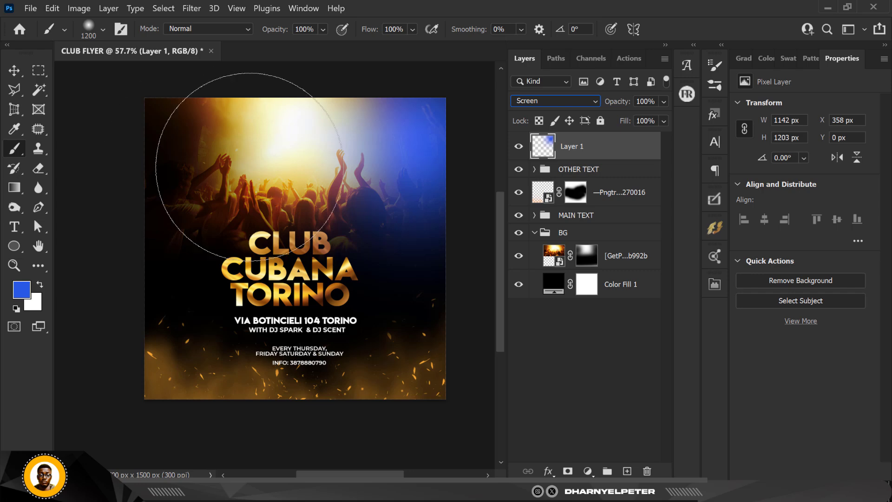
{"action": "left_click", "coordinate": [626, 471]}
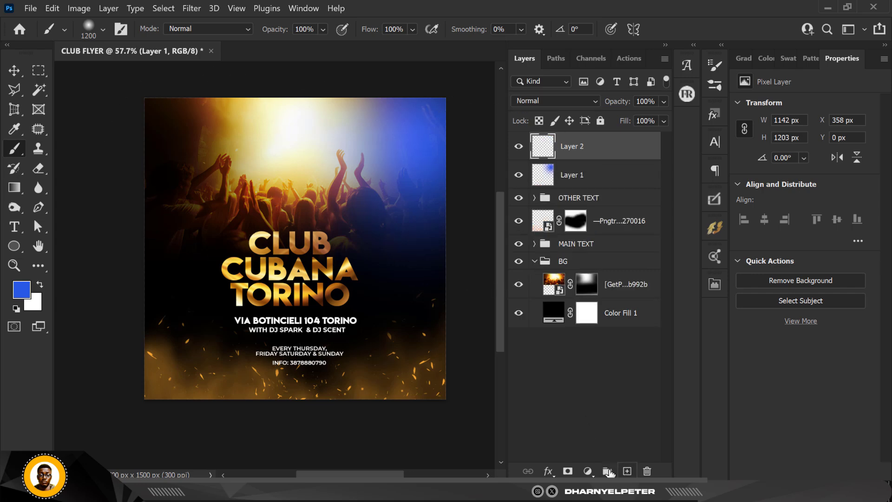
Step: Sample the title gold and push it to a saturated yellow, ffc100, as foreground colour
{"action": "left_click", "coordinate": [22, 290]}
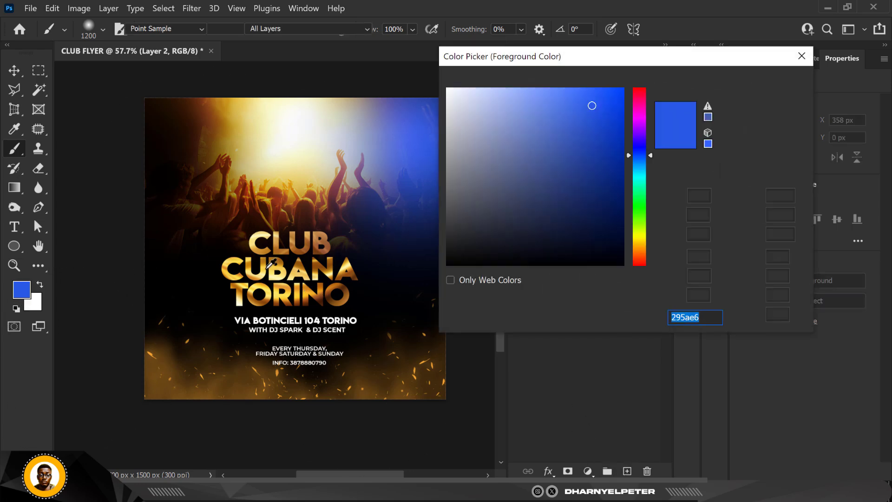
{"action": "left_click", "coordinate": [283, 262]}
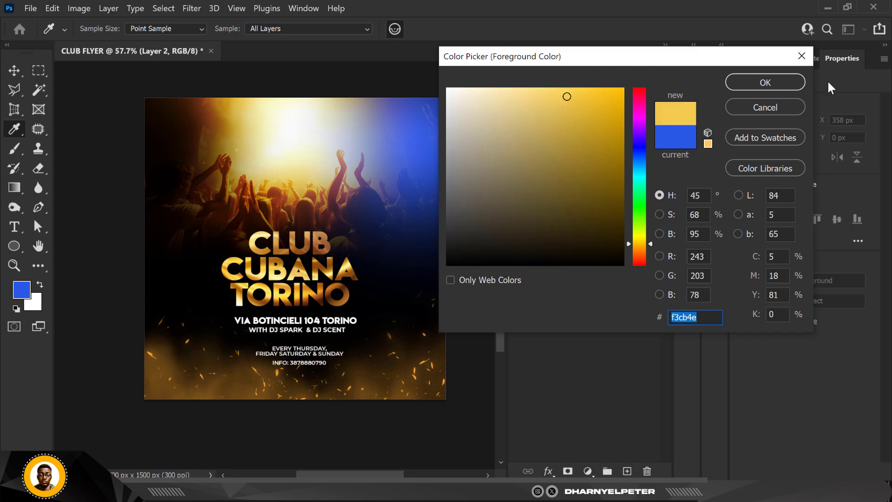
{"action": "left_click_drag", "start_coordinate": [571, 97], "coordinate": [639, 73]}
{"action": "left_click", "coordinate": [748, 86]}
Step: Paint a soft yellow glow at the top-left and blend Layer 2 in Screen mode
{"action": "key", "text": "b"}
{"action": "left_click", "coordinate": [186, 121]}
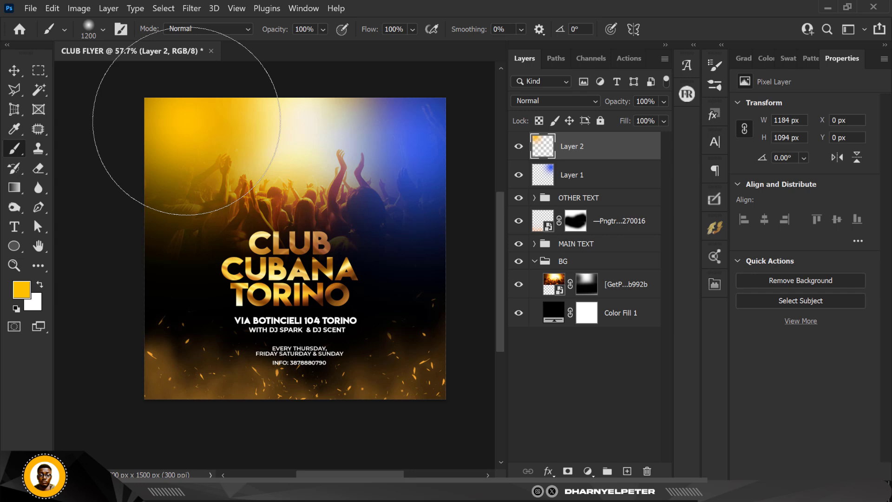
{"action": "left_click", "coordinate": [554, 101]}
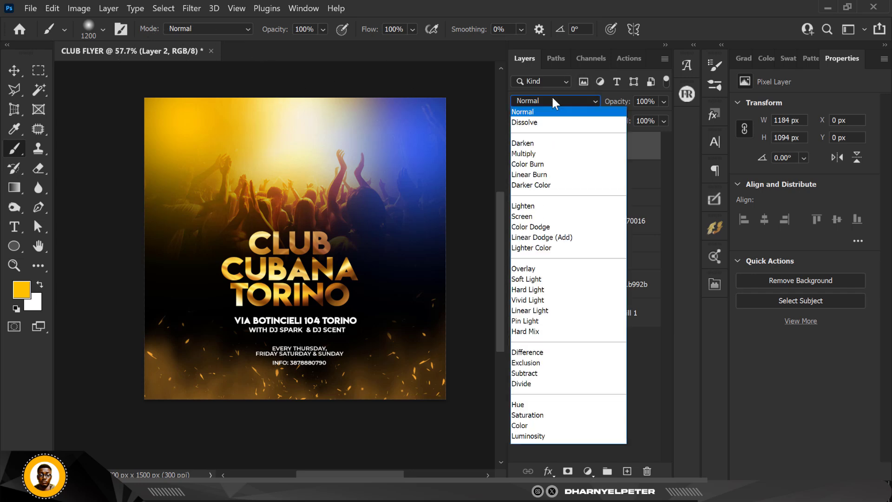
{"action": "left_click", "coordinate": [531, 221]}
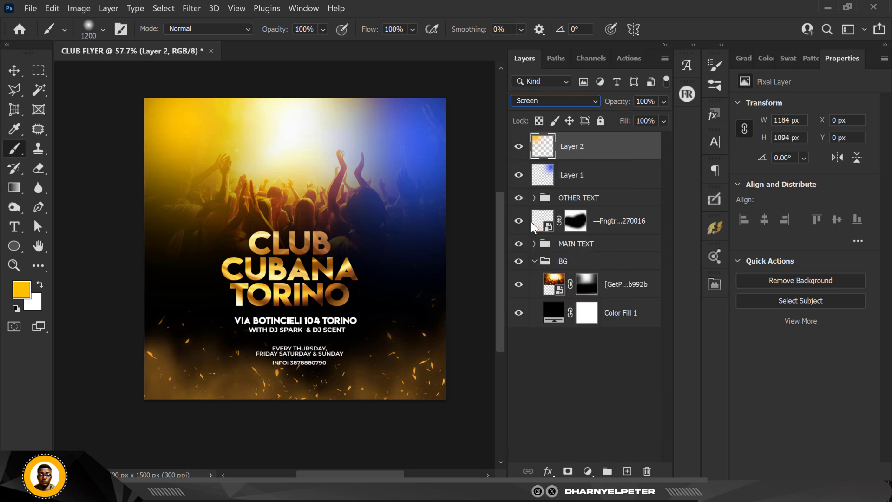
{"action": "double_click", "coordinate": [631, 155]}
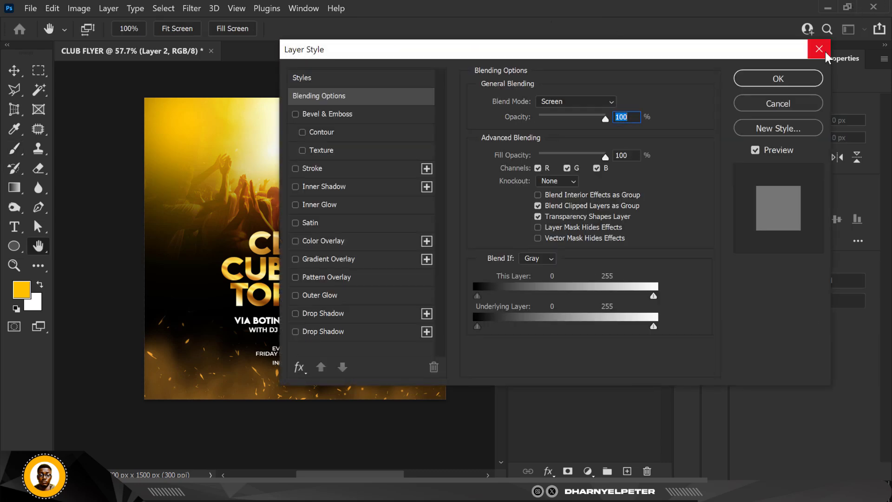
Step: In Layer 2's Blending Options, split the Underlying Layer black slider to about 46
{"action": "key", "text": "Return"}
{"action": "right_click", "coordinate": [641, 154]}
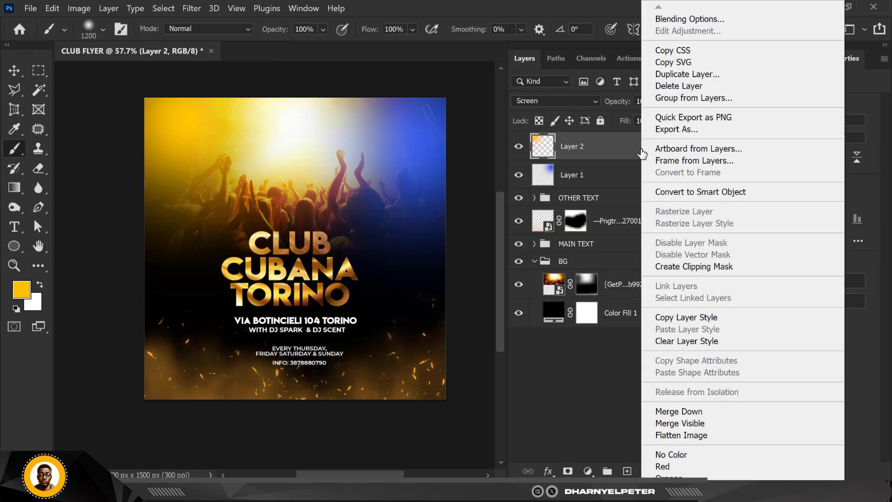
{"action": "left_click", "coordinate": [671, 18]}
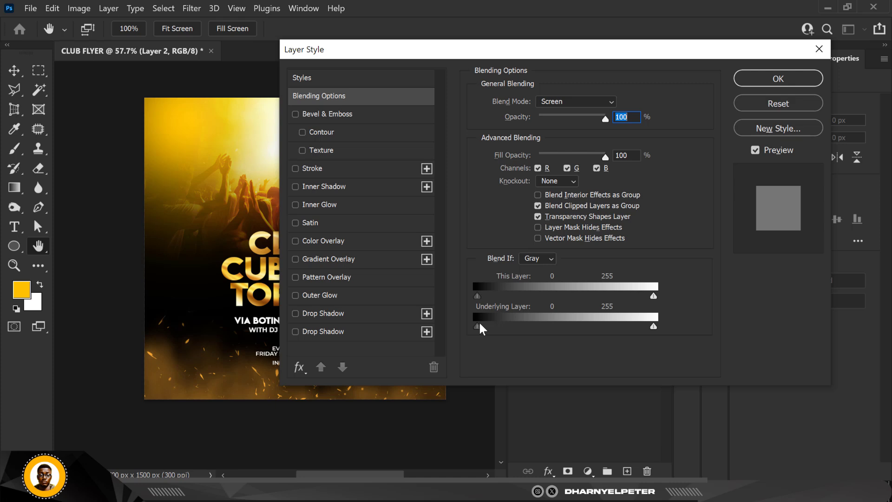
{"action": "left_click_drag", "start_coordinate": [480, 327], "coordinate": [513, 331]}
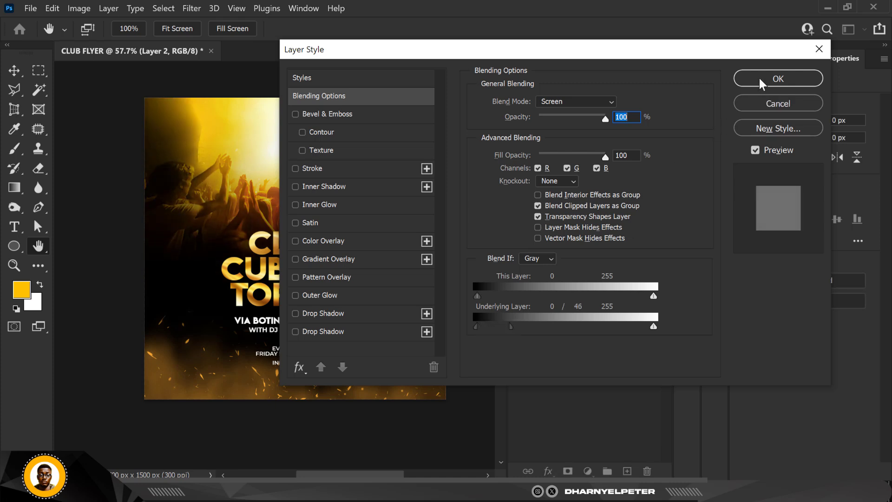
{"action": "key", "text": "Return"}
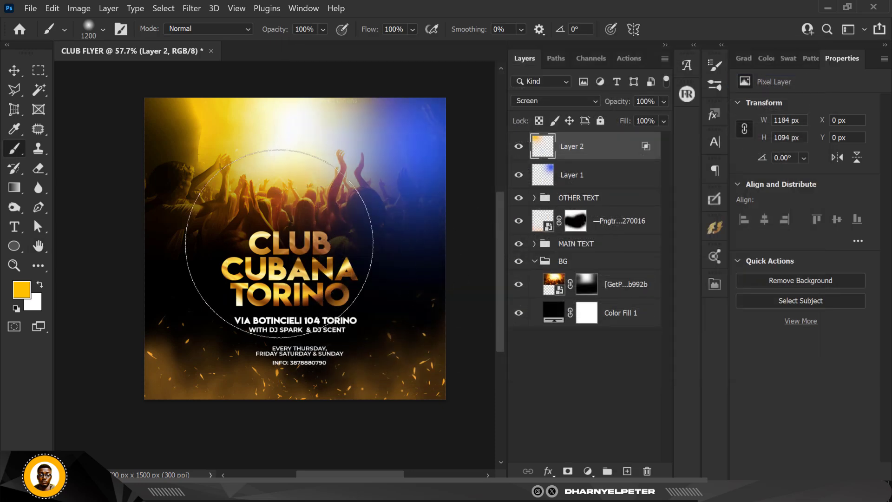
Step: Move the yellow glow layer further down on the flyer
{"action": "key", "text": "v"}
{"action": "scroll", "coordinate": [286, 244], "scroll_direction": "up", "scroll_amount": 1}
{"action": "scroll", "coordinate": [286, 244], "scroll_direction": "up", "scroll_amount": 4}
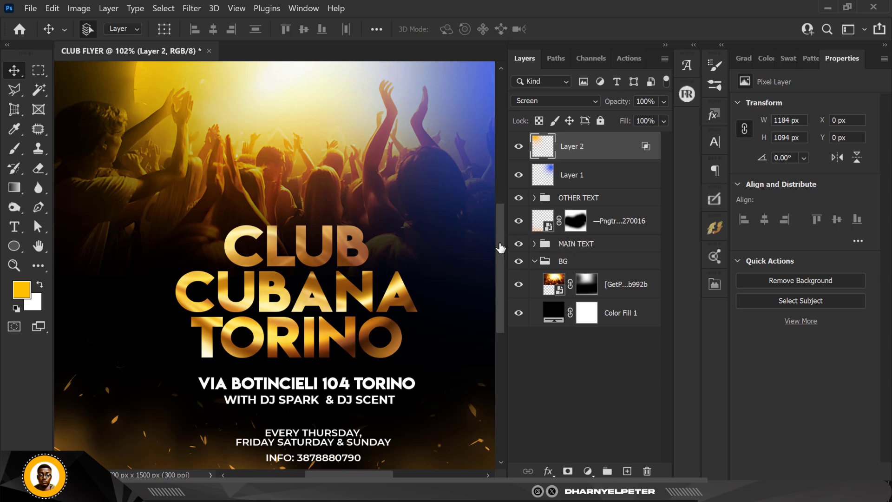
{"action": "scroll", "coordinate": [447, 248], "scroll_direction": "down", "scroll_amount": 1}
{"action": "scroll", "coordinate": [453, 253], "scroll_direction": "down", "scroll_amount": 4}
{"action": "left_click_drag", "start_coordinate": [321, 182], "coordinate": [320, 245]}
{"action": "scroll", "coordinate": [320, 242], "scroll_direction": "up", "scroll_amount": 2}
{"action": "scroll", "coordinate": [366, 223], "scroll_direction": "down", "scroll_amount": 12}
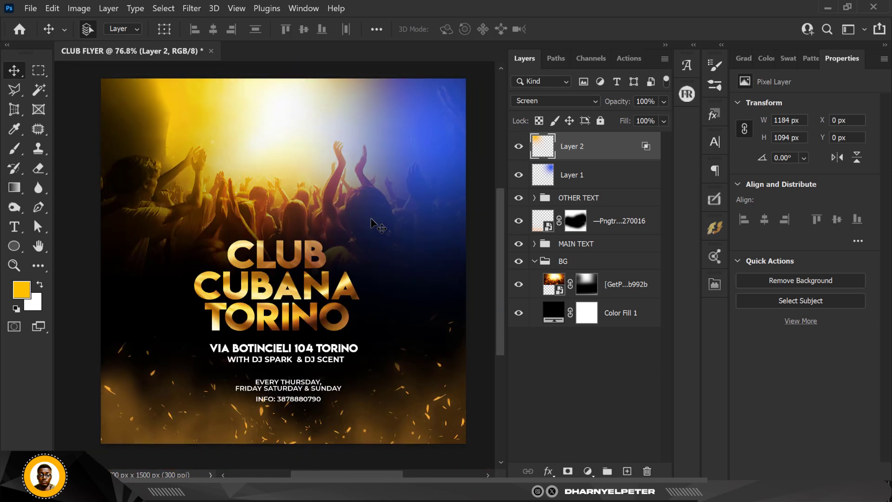
{"action": "scroll", "coordinate": [371, 219], "scroll_direction": "up", "scroll_amount": 8}
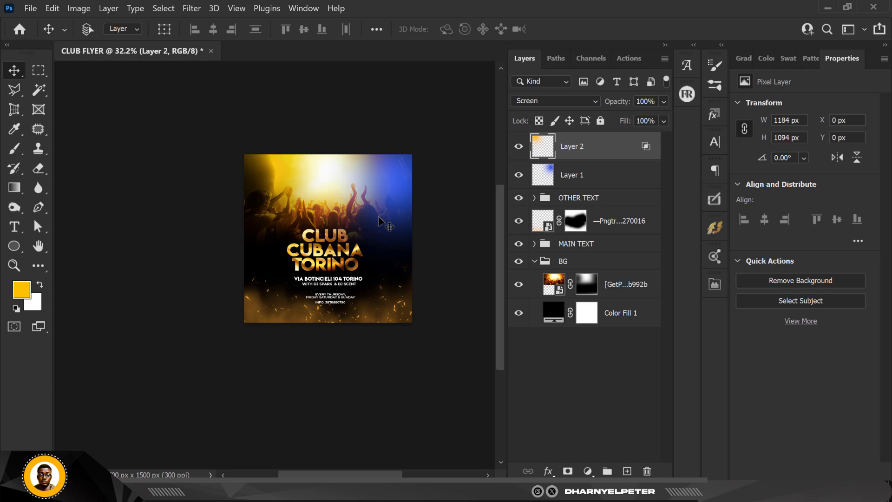
{"action": "scroll", "coordinate": [371, 220], "scroll_direction": "up", "scroll_amount": 4}
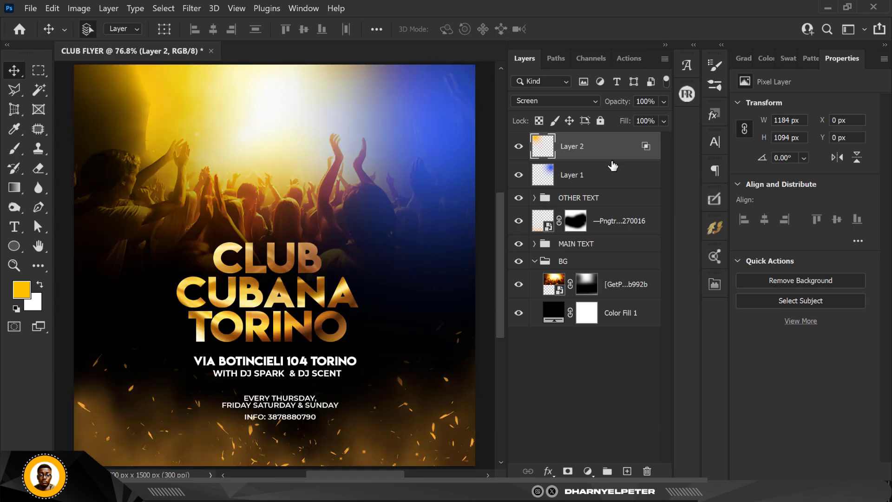
Step: Stamp all visible layers into Layer 3 and convert it to a smart object
{"action": "key", "text": "ctrl+alt+shift+e"}
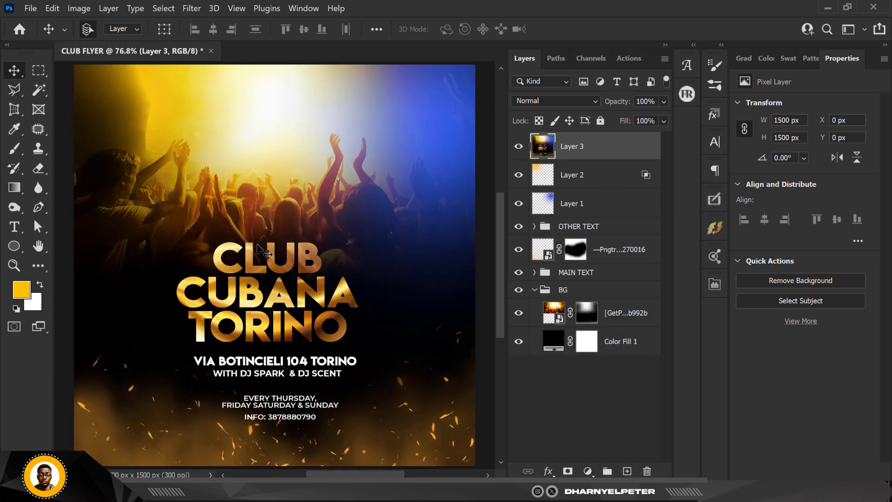
{"action": "scroll", "coordinate": [254, 245], "scroll_direction": "down", "scroll_amount": 12}
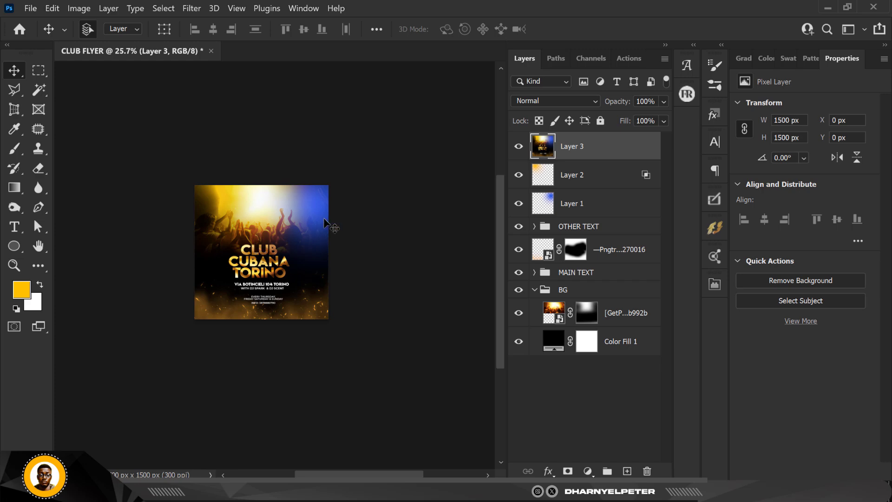
{"action": "key", "text": "ctrl+0"}
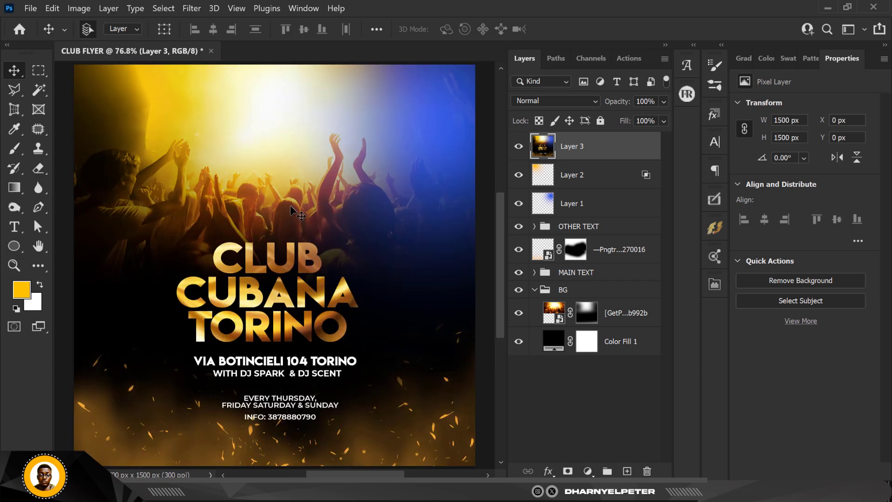
{"action": "right_click", "coordinate": [594, 148]}
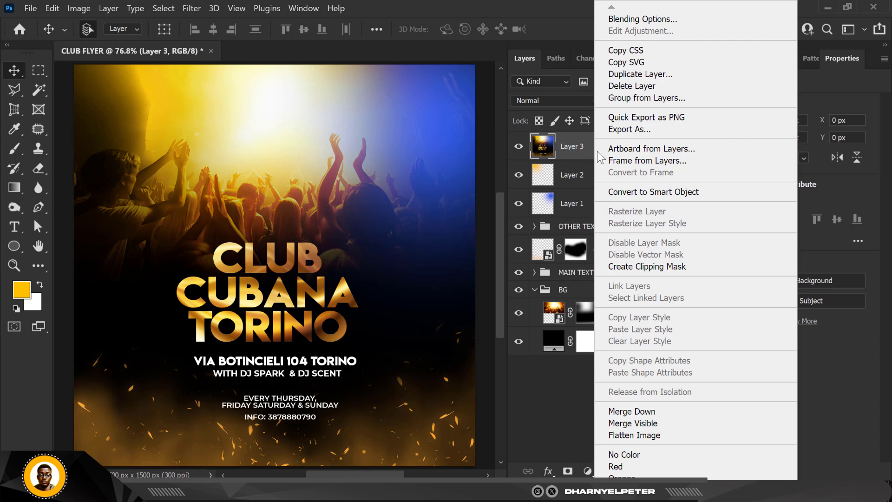
{"action": "left_click", "coordinate": [650, 192]}
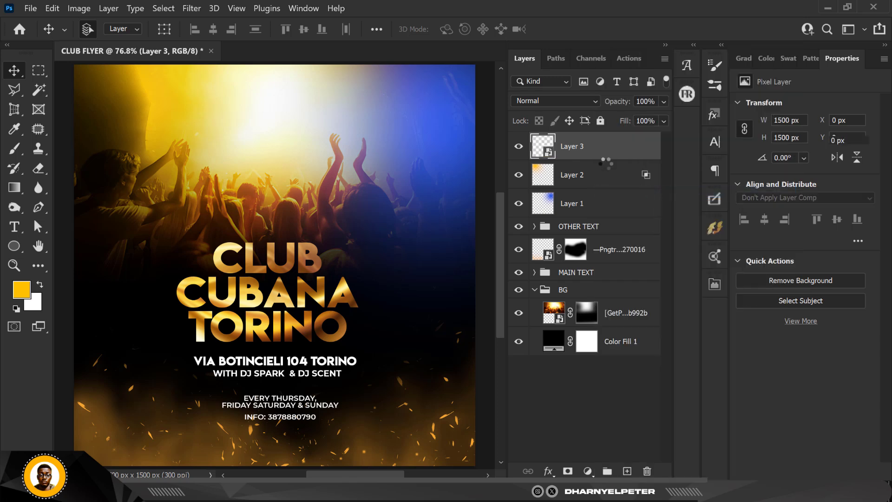
Step: Apply Add Noise at 6.3% Uniform as a smart filter on Layer 3
{"action": "left_click", "coordinate": [187, 11]}
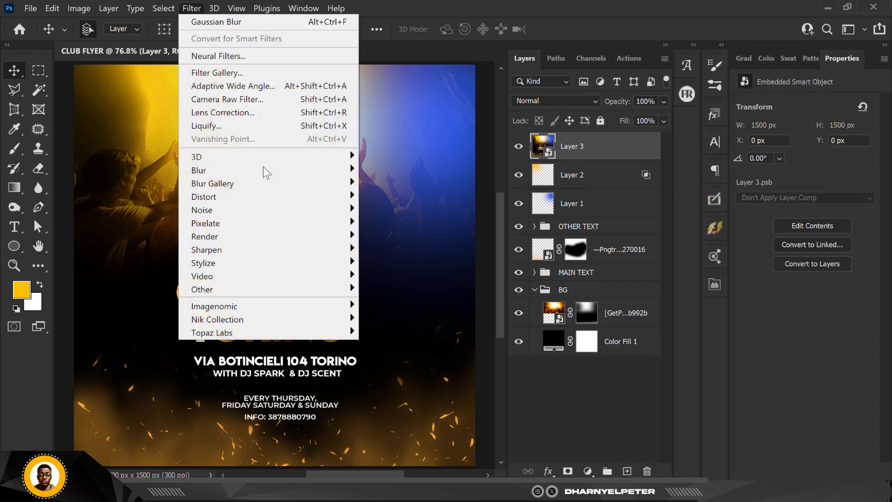
{"action": "mouse_move", "coordinate": [246, 209]}
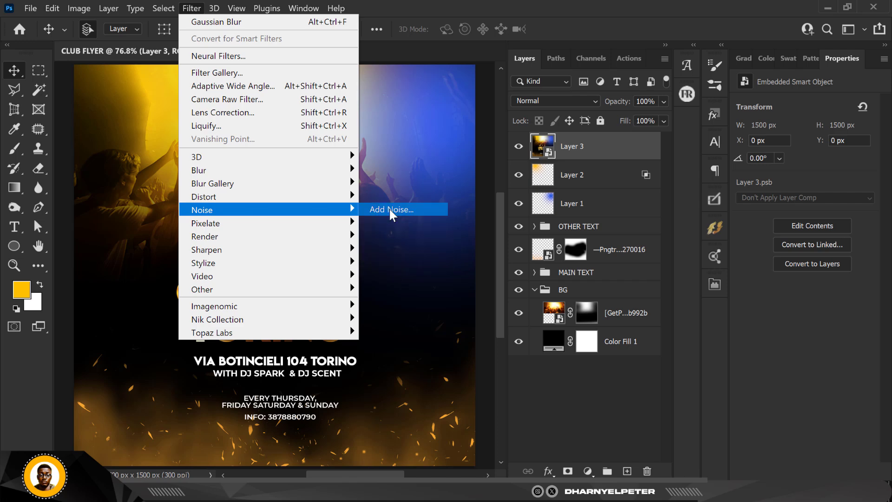
{"action": "left_click", "coordinate": [389, 207]}
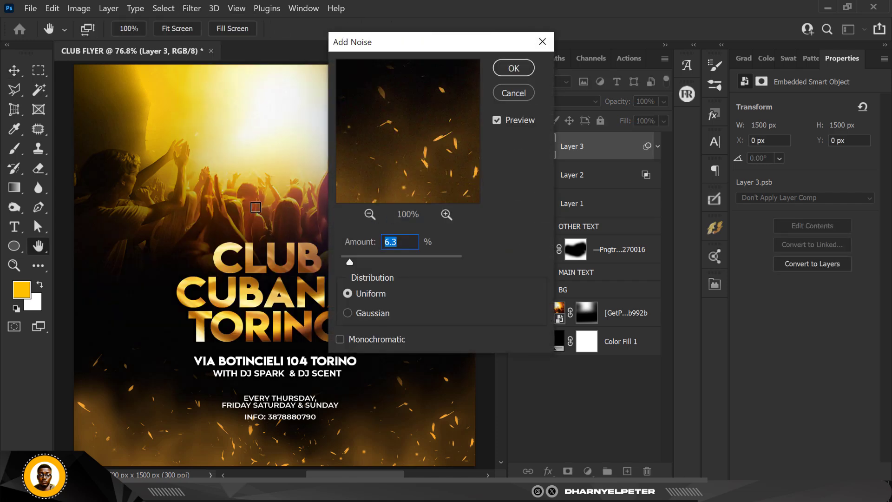
{"action": "key", "text": "ctrl+plus"}
{"action": "key", "text": "ctrl+plus"}
{"action": "key", "text": "ctrl+plus"}
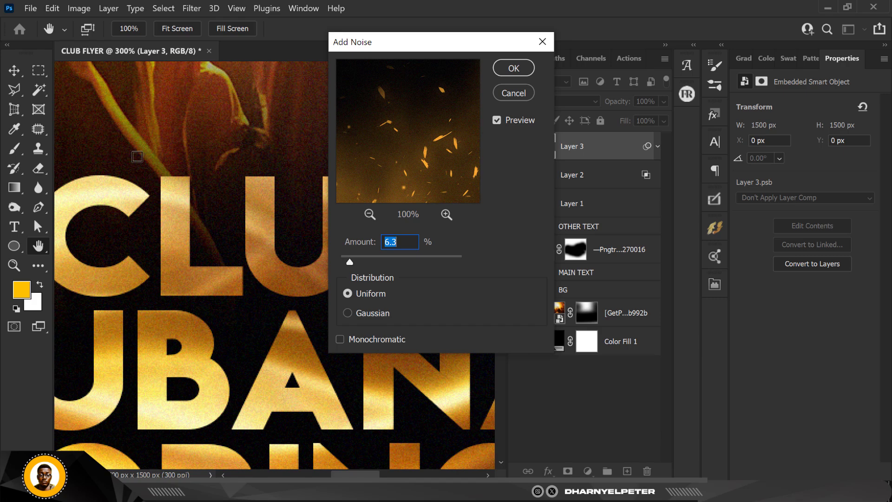
{"action": "left_click", "coordinate": [514, 68]}
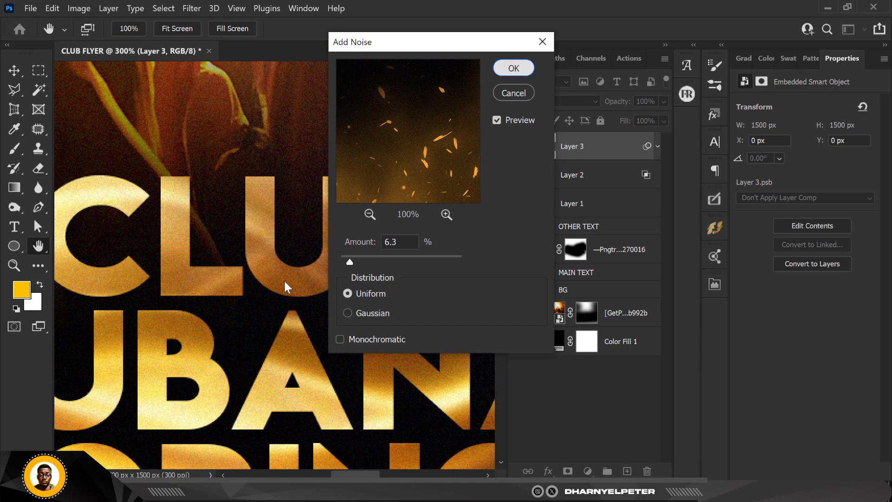
{"action": "key", "text": "ctrl+0"}
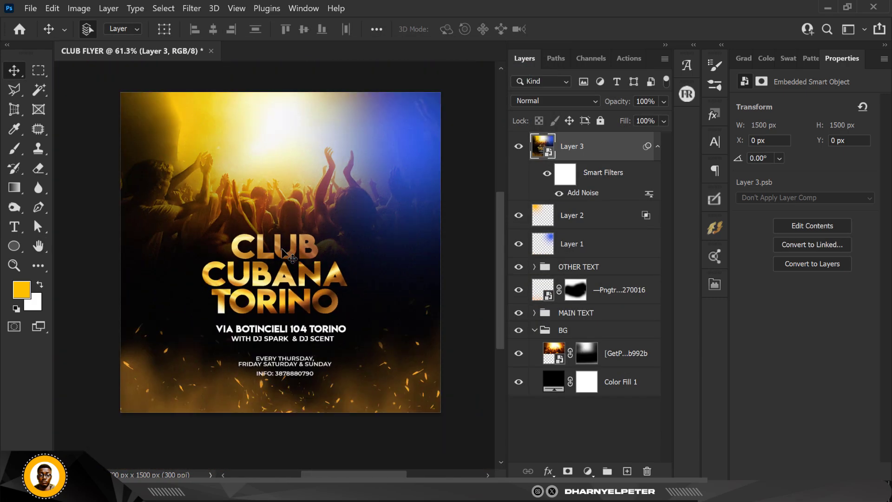
{"action": "key", "text": "ctrl+0"}
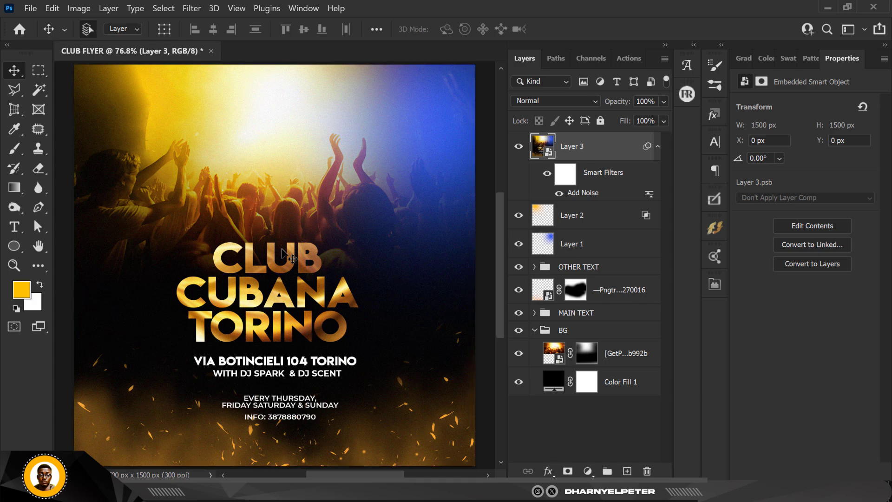
{"action": "left_click", "coordinate": [192, 9]}
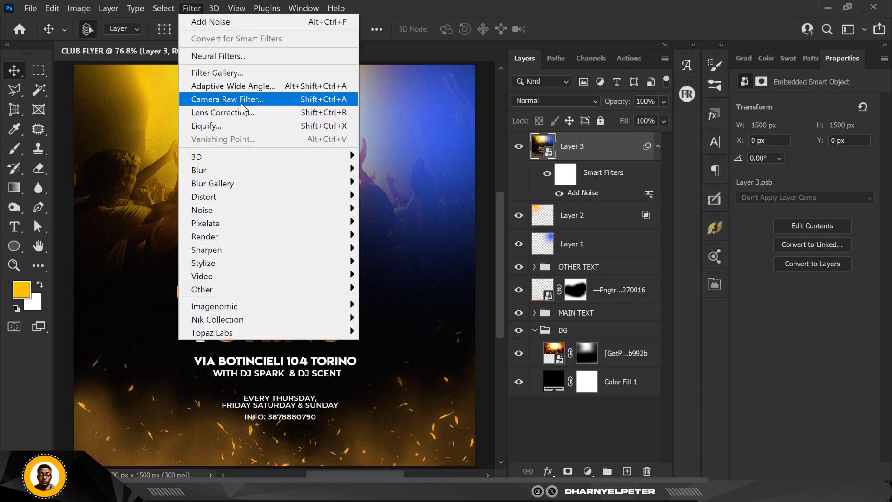
Step: Apply the Camera Raw Filter to Layer 3 with Highlights +12, Blacks -38 and Texture +24
{"action": "left_click", "coordinate": [240, 104]}
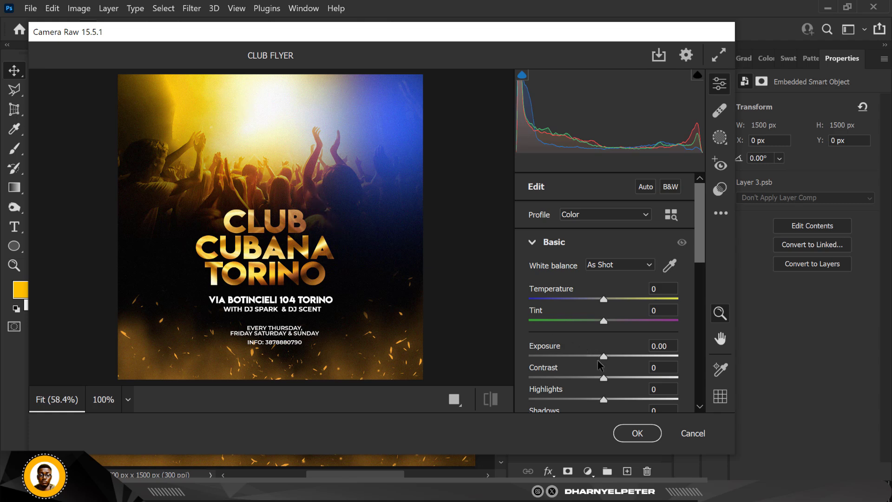
{"action": "scroll", "coordinate": [597, 360], "scroll_direction": "down", "scroll_amount": 3}
{"action": "left_click_drag", "start_coordinate": [604, 317], "coordinate": [613, 317]}
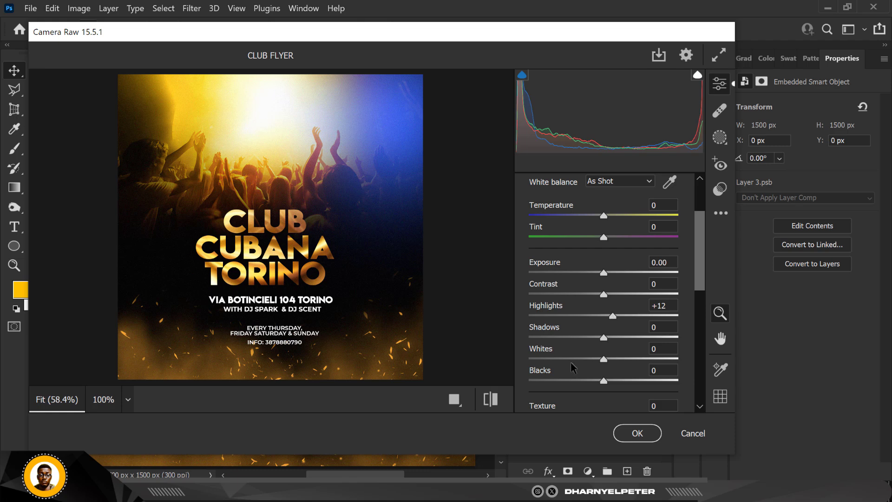
{"action": "scroll", "coordinate": [605, 328], "scroll_direction": "down", "scroll_amount": 2}
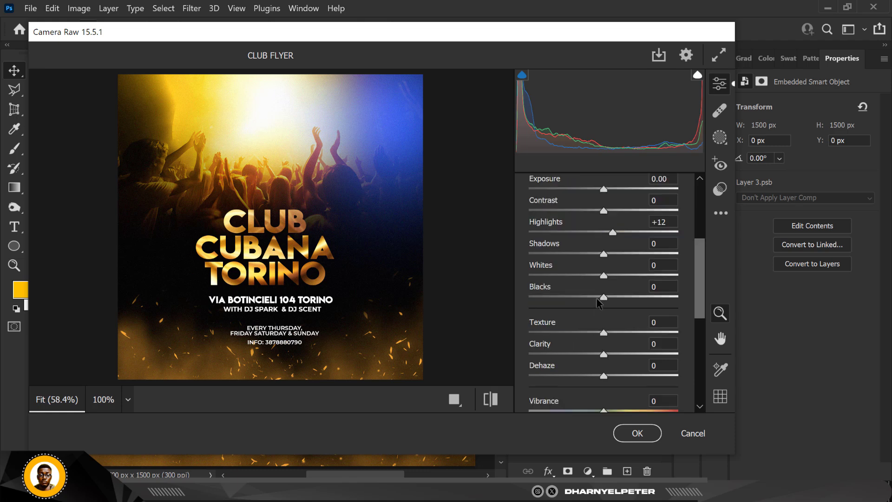
{"action": "left_click_drag", "start_coordinate": [604, 297], "coordinate": [576, 300]}
{"action": "left_click_drag", "start_coordinate": [604, 336], "coordinate": [622, 333]}
{"action": "left_click", "coordinate": [636, 433]}
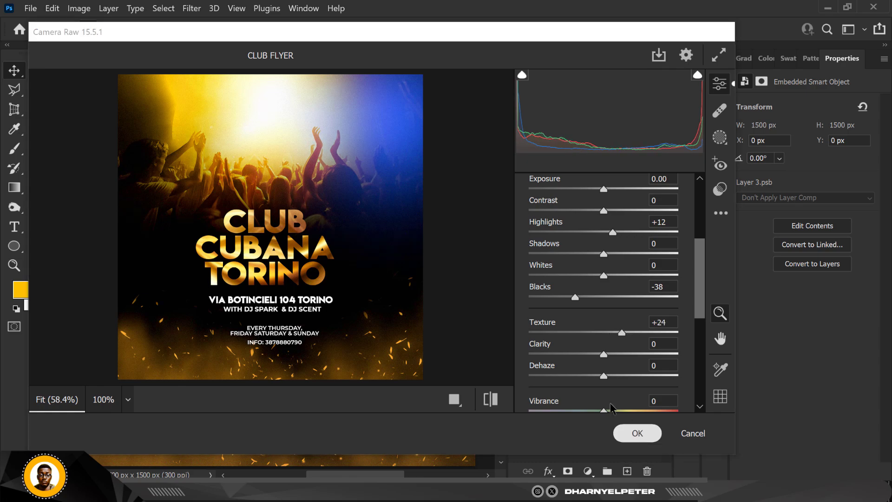